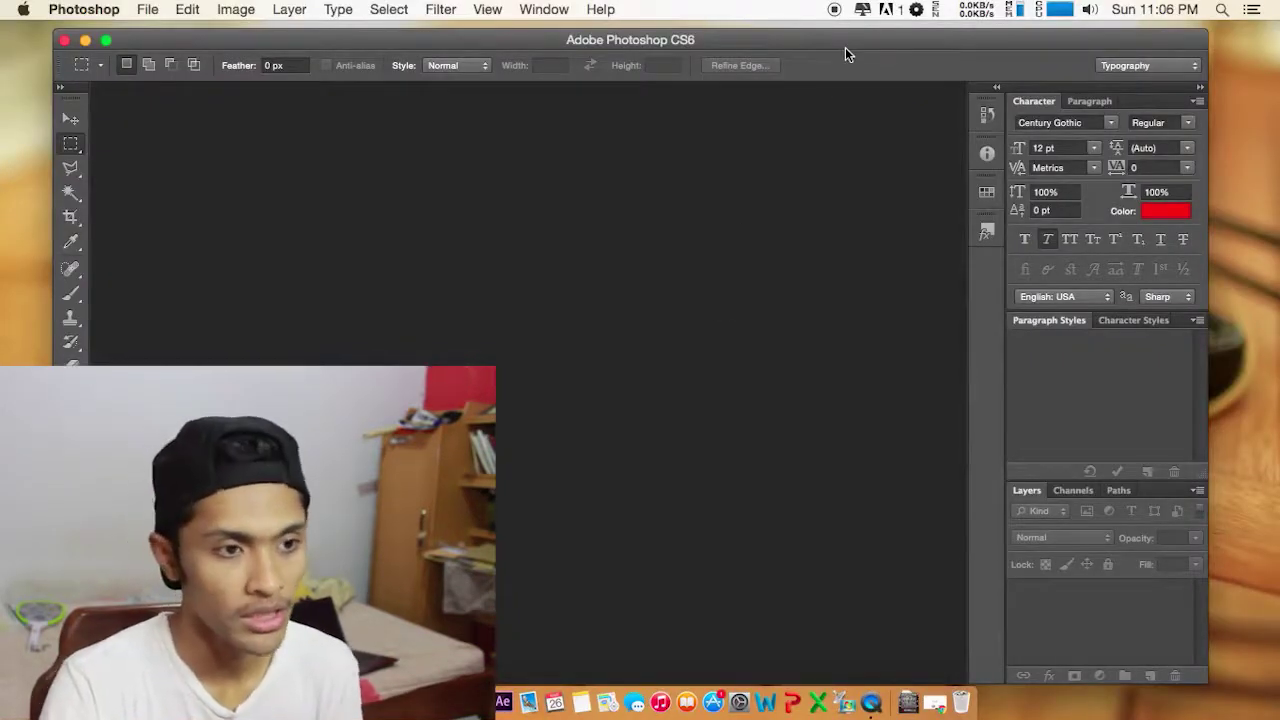
# Switch to the neighbouring desktop and open a Chrome window there
pyautogui.moveTo(843, 42); pyautogui.dragTo(830, 22)
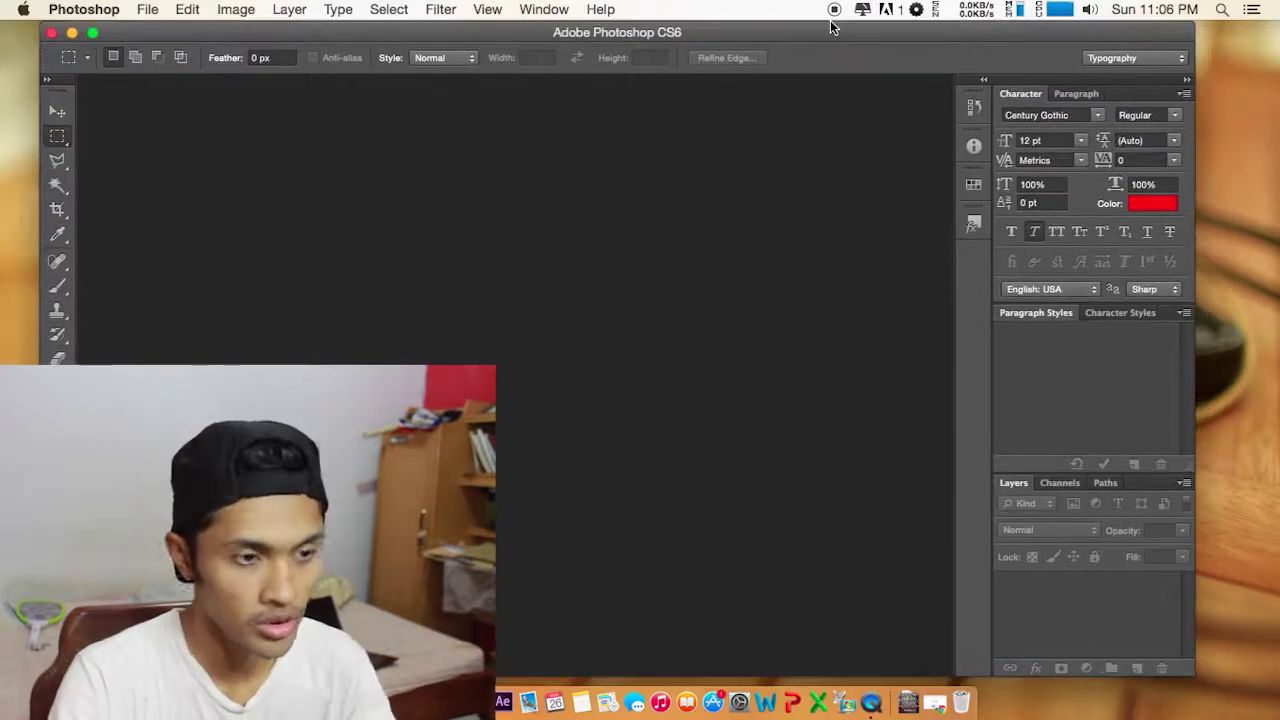
pyautogui.hotkey('ctrl', 'Right')
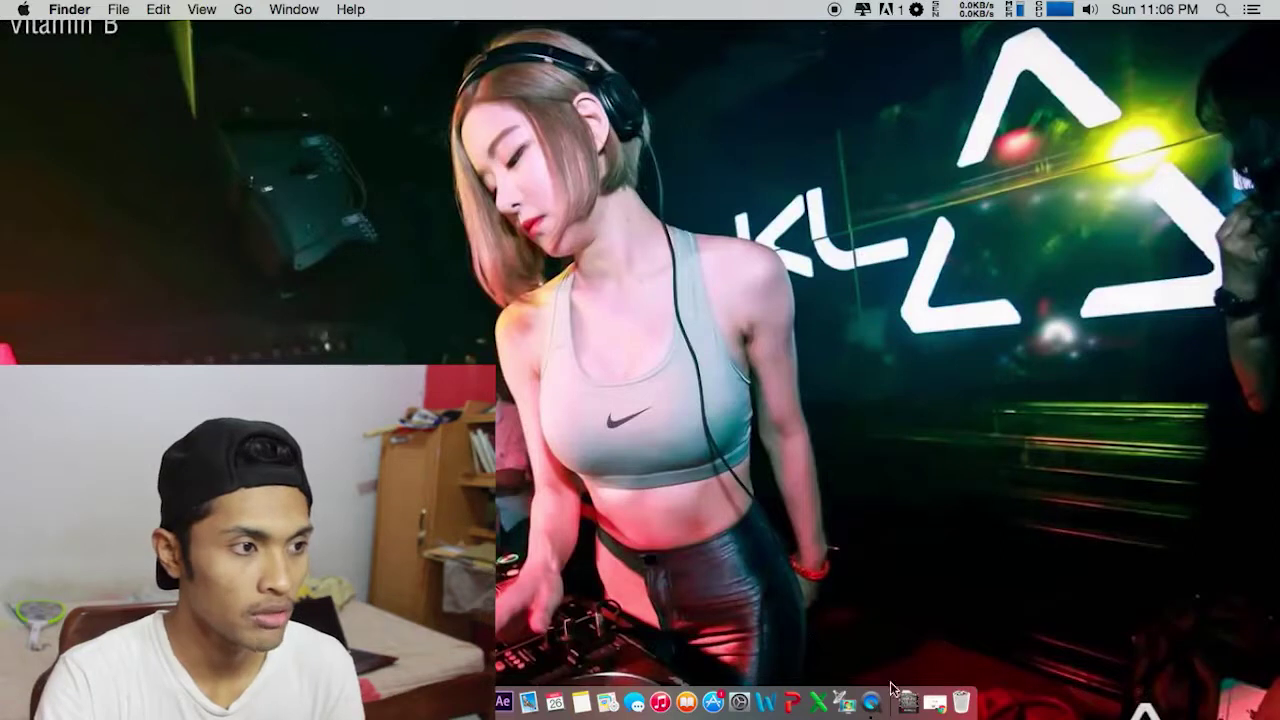
pyautogui.click(935, 702)
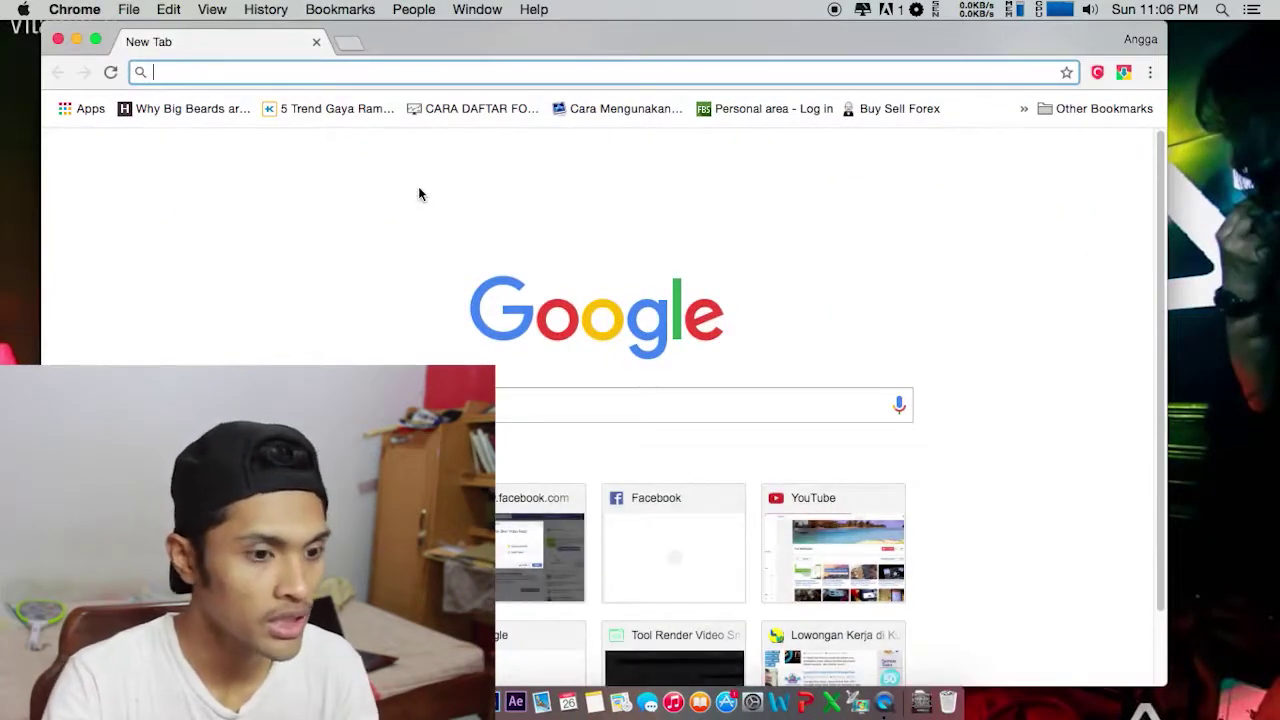
# Open a Finder window on the other desktop in icon view and show the contents of the data drive
pyautogui.hotkey('ctrl', 'Left')
pyautogui.hotkey('ctrl', 'Left')
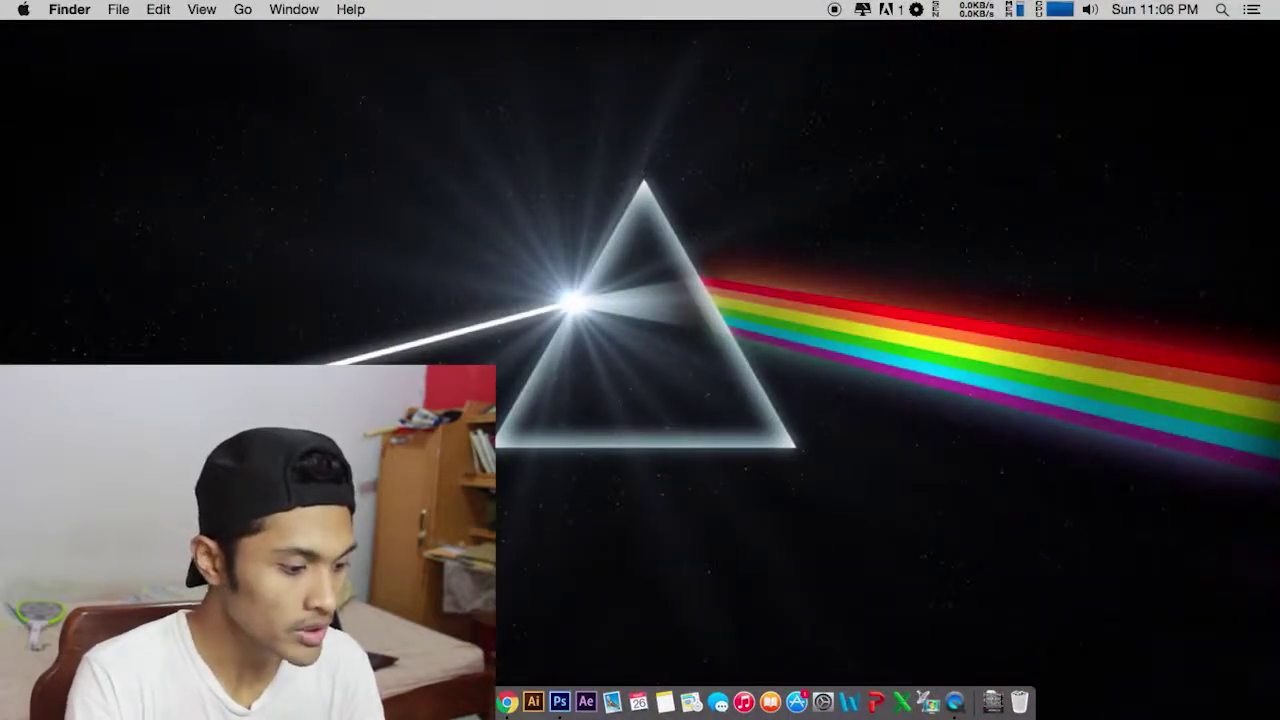
pyautogui.click(332, 700)
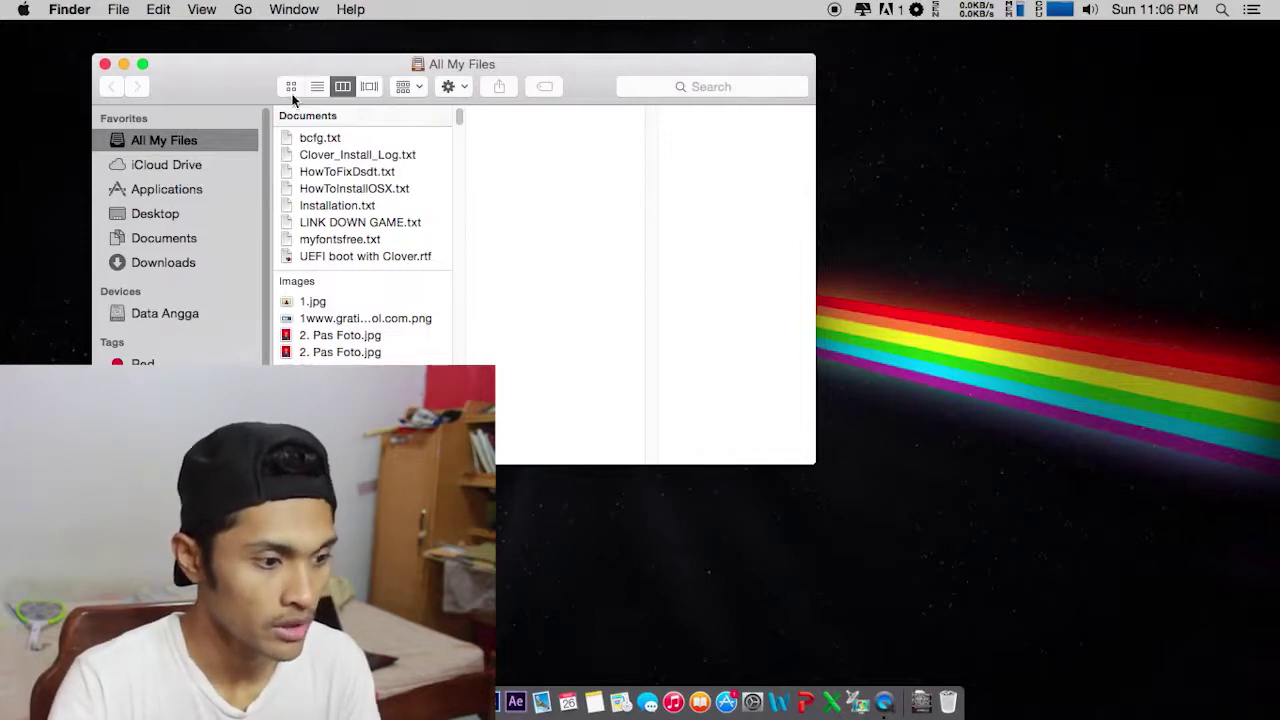
pyautogui.press('super+1')
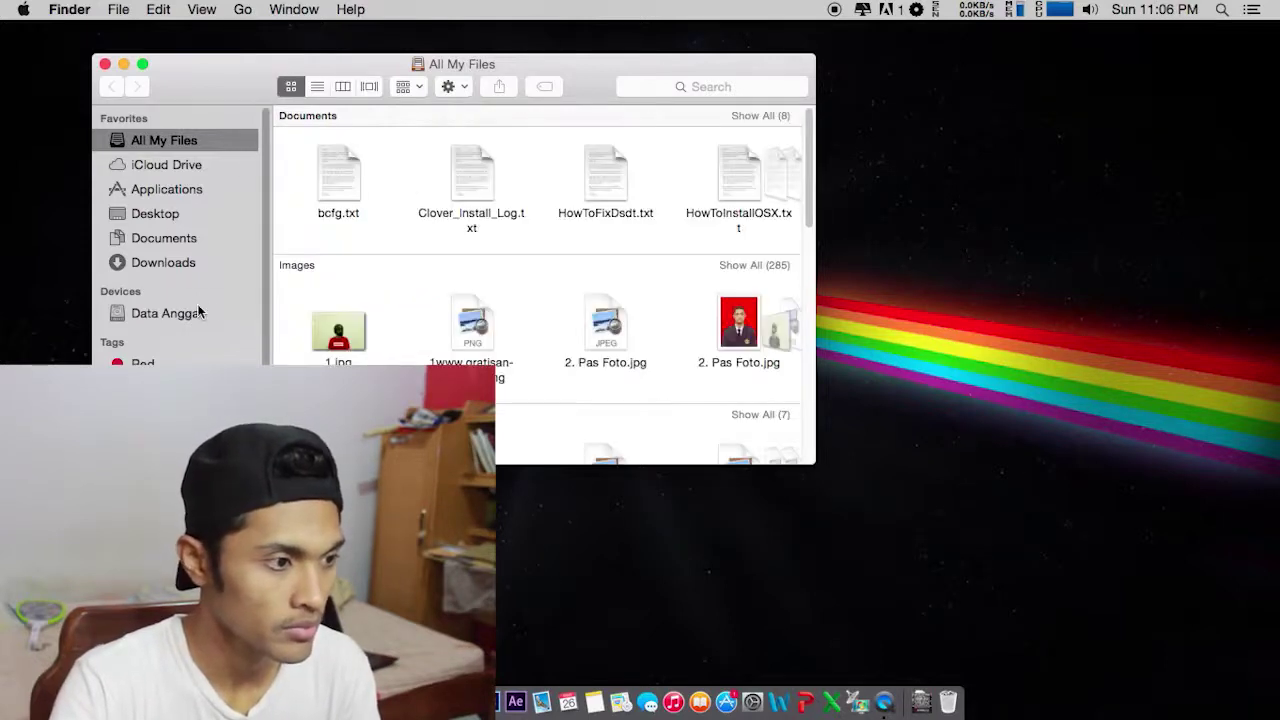
pyautogui.click(200, 311)
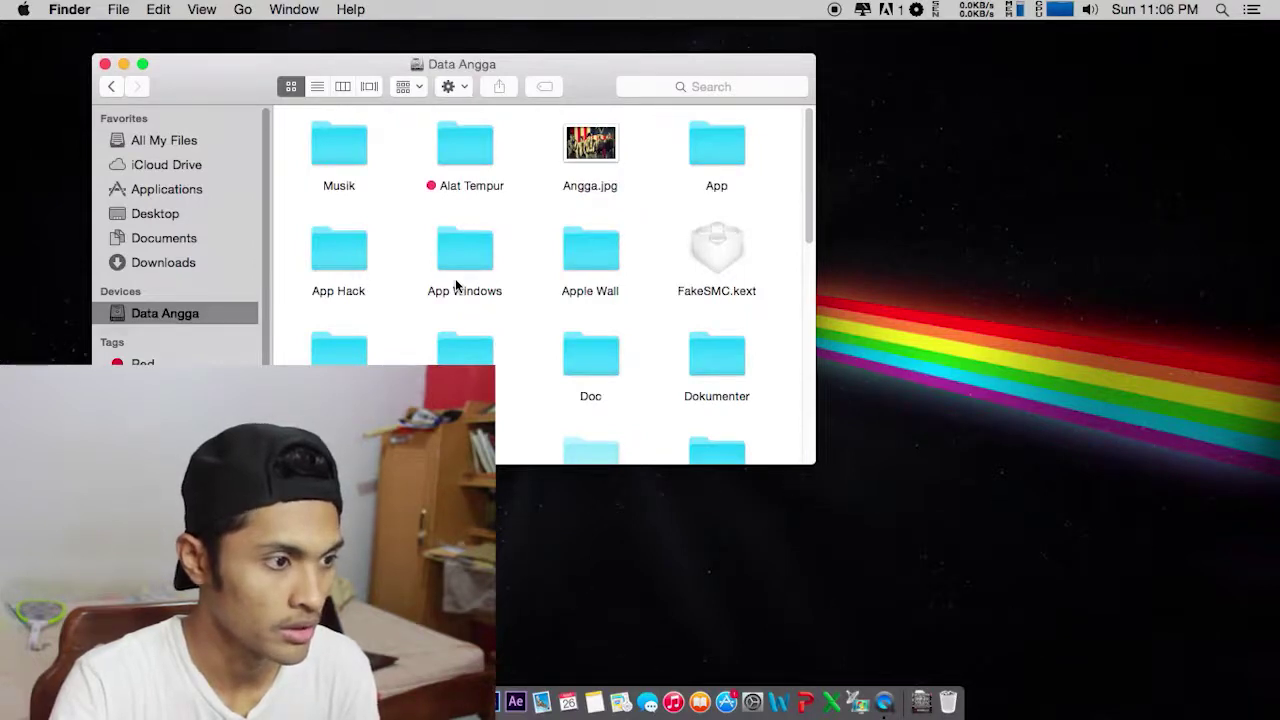
# Switch to Photoshop and create a new 4272 × 2848 pixel document at 240 pixels/inch, RGB Color, 8 bit, with white background
pyautogui.hotkey('ctrl', 'Right')
pyautogui.moveTo(600, 33); pyautogui.dragTo(622, 32)
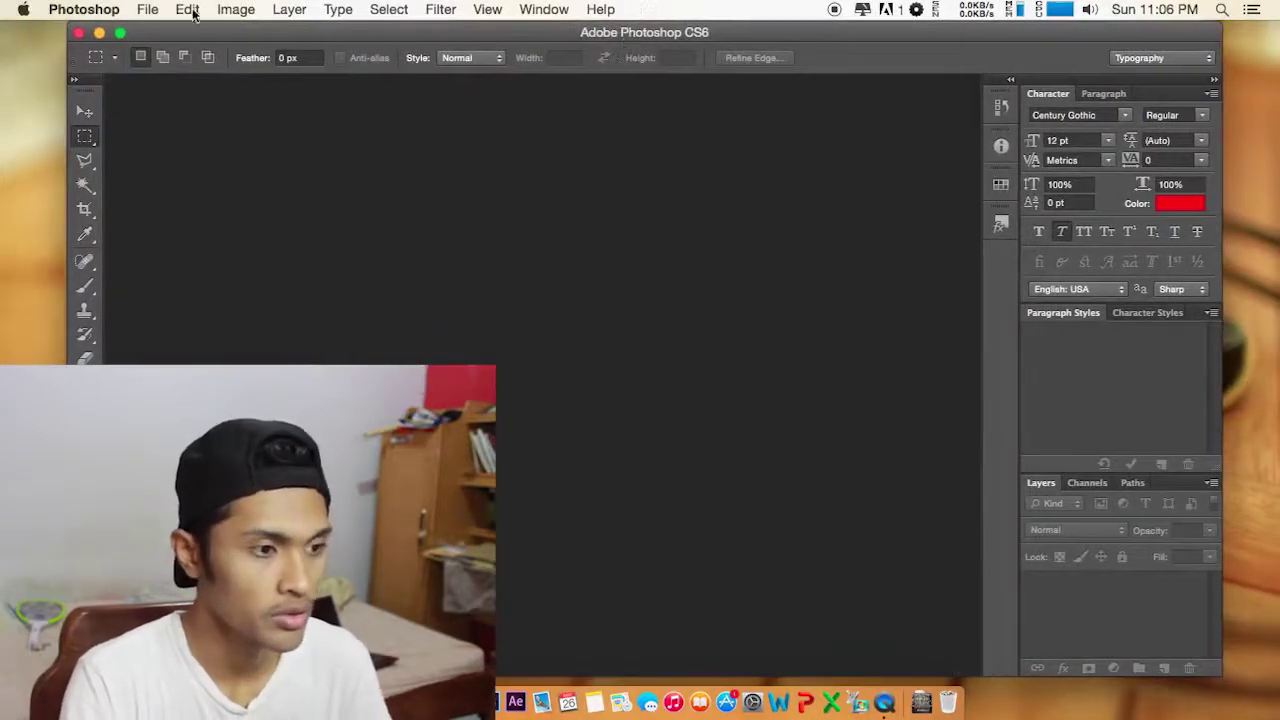
pyautogui.click(147, 9)
pyautogui.click(150, 30)
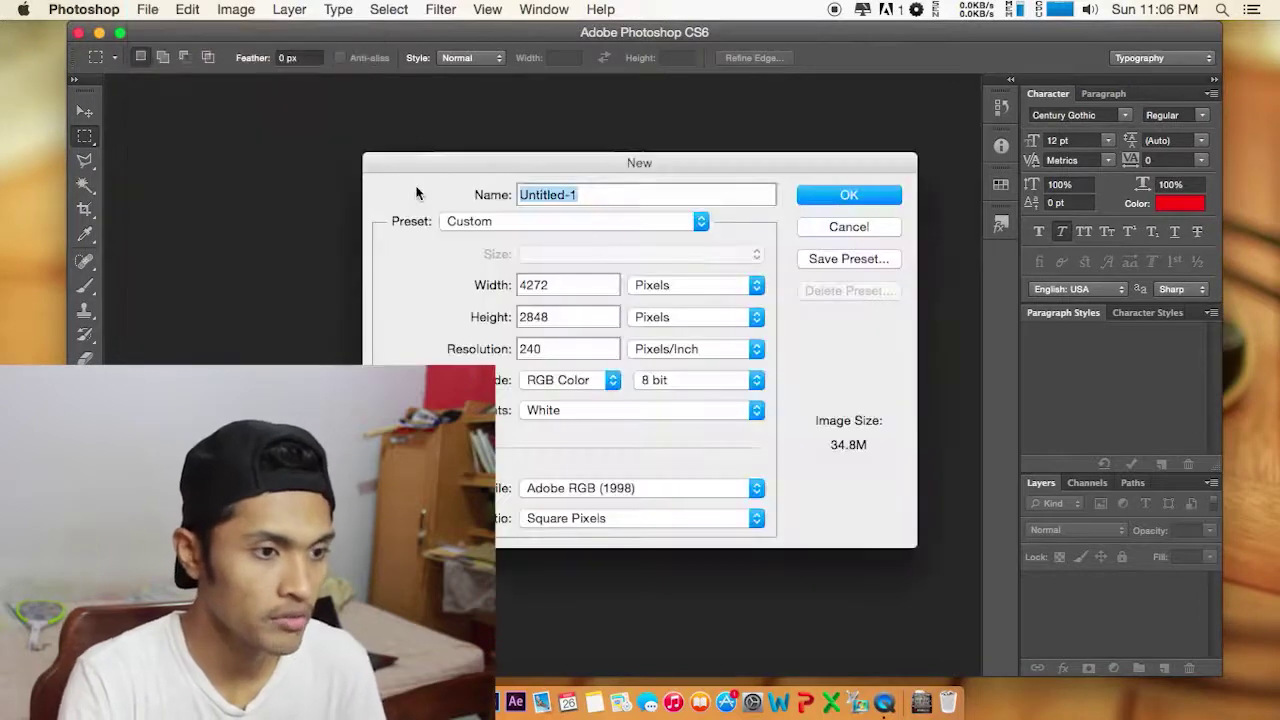
pyautogui.click(846, 195)
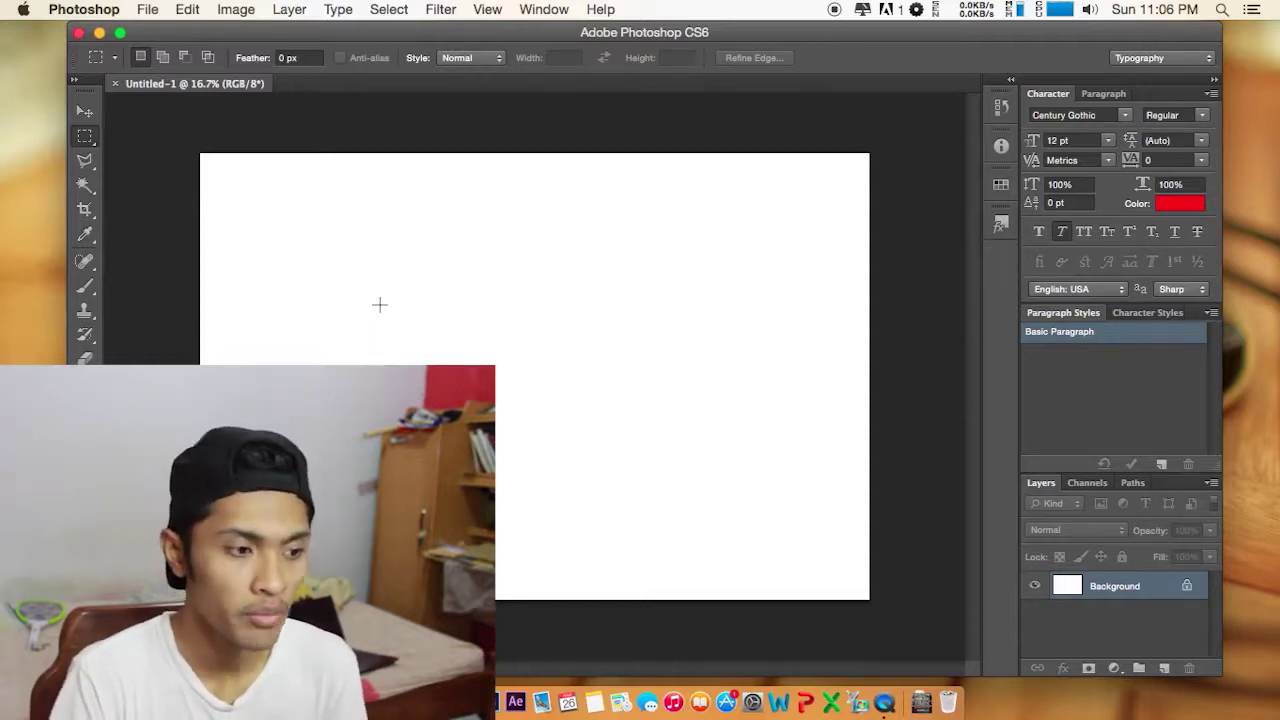
# Switch back to Finder, open the Downloads folder in an enlarged window and locate maxresdefault.jpg
pyautogui.hotkey('ctrl', 'Left')
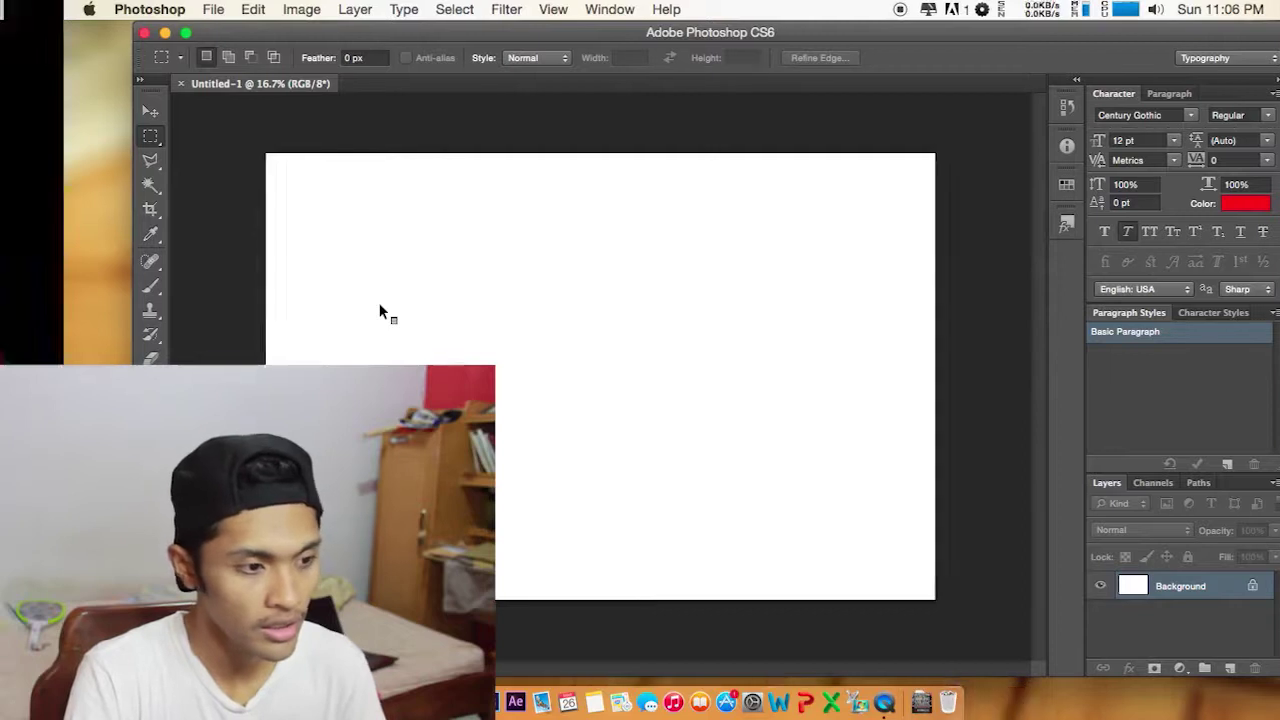
pyautogui.scroll(-1, 270, 298)
pyautogui.scroll(-10, 409, 311)
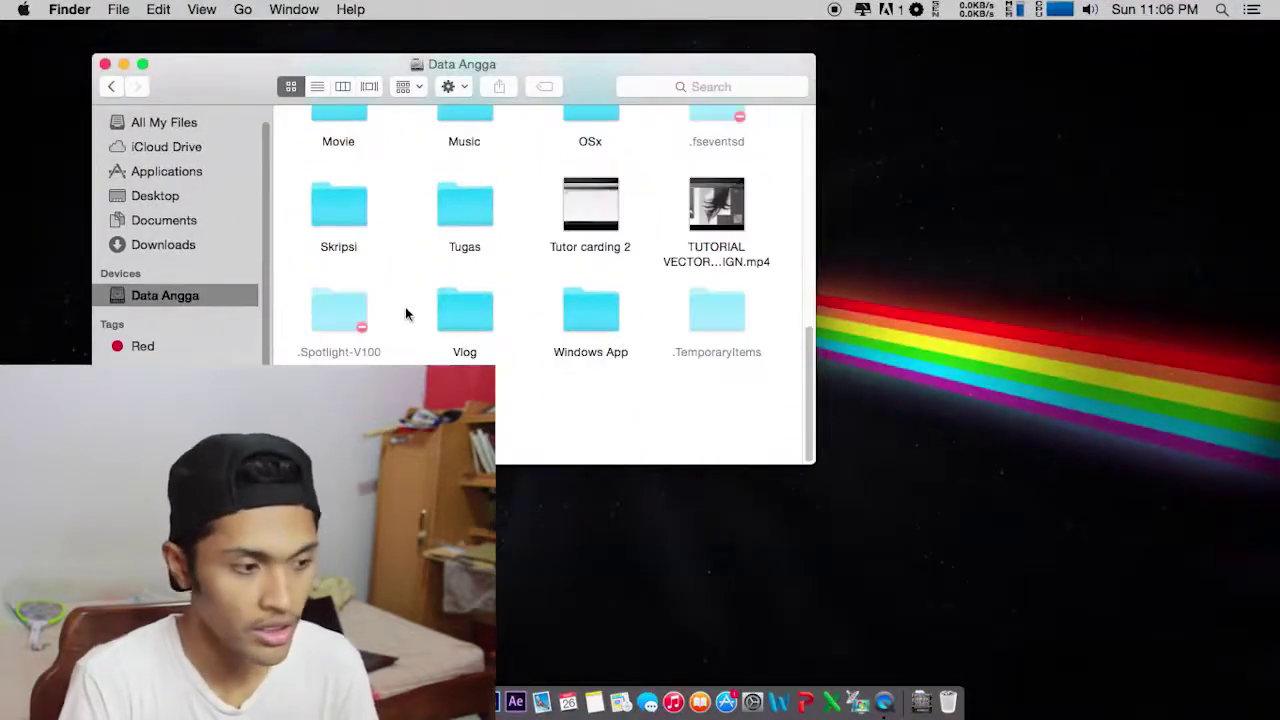
pyautogui.scroll(10, 497, 235)
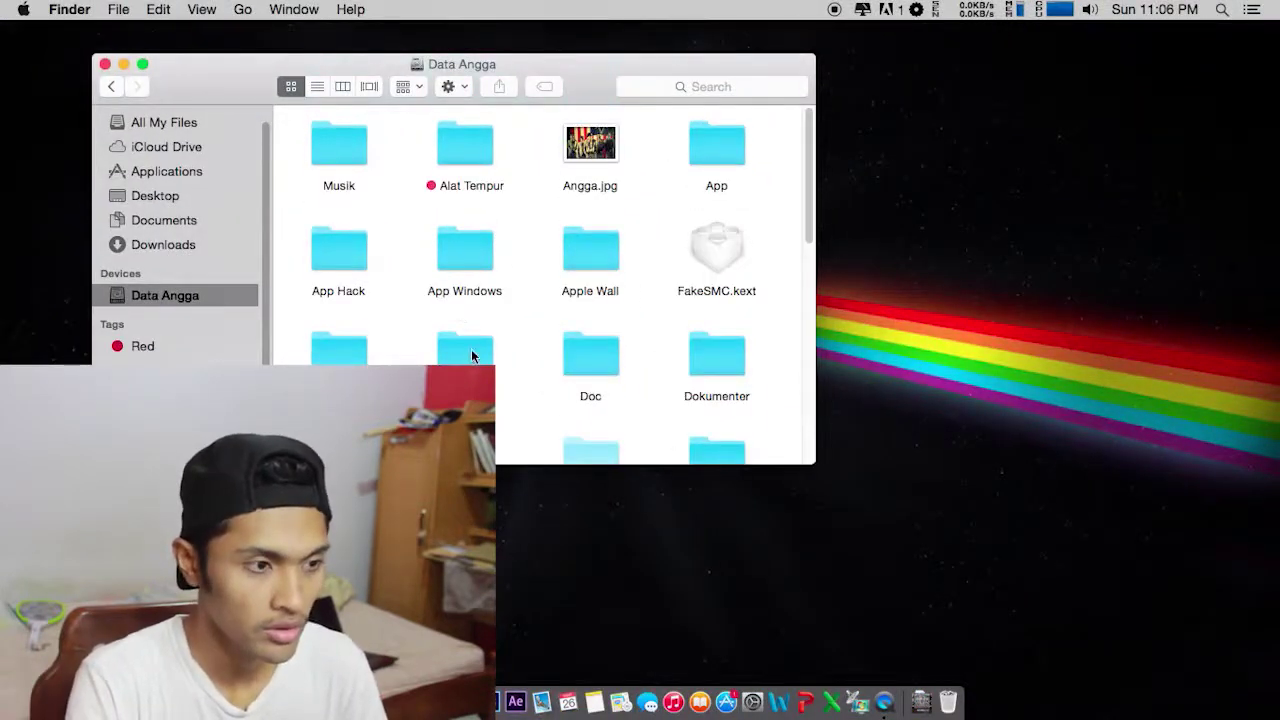
pyautogui.click(177, 246)
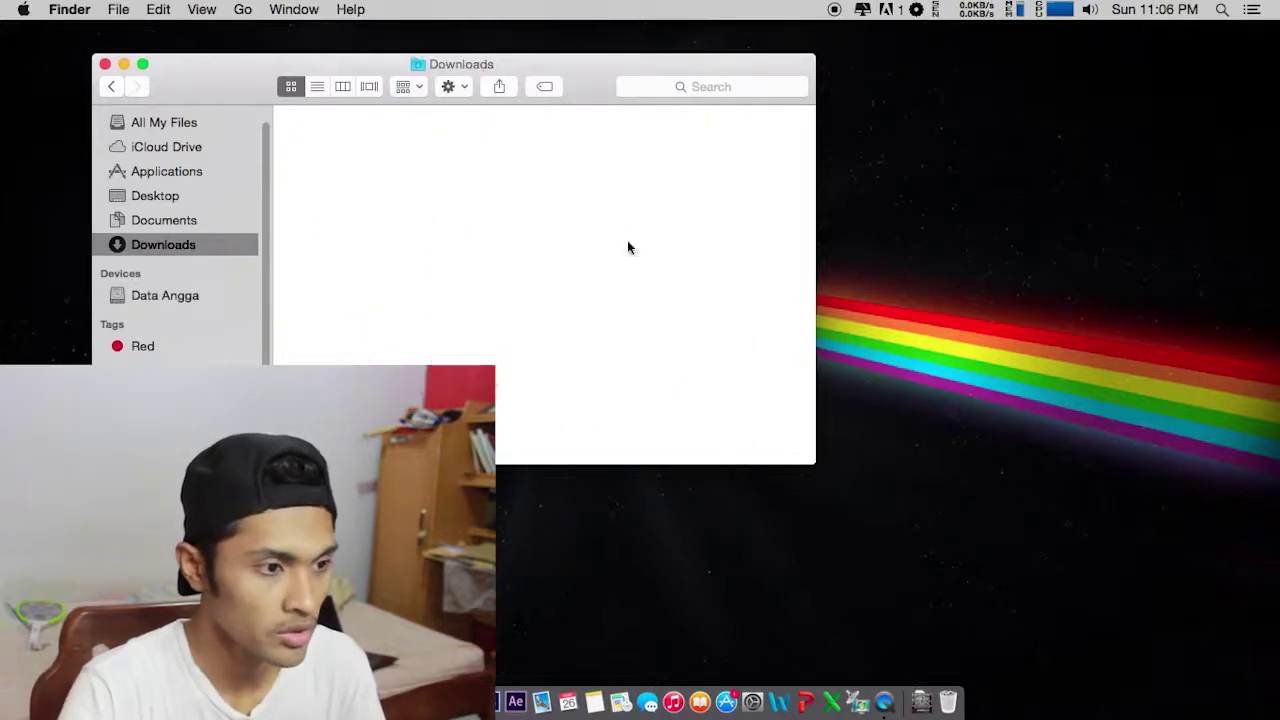
pyautogui.moveTo(811, 391); pyautogui.dragTo(808, 200)
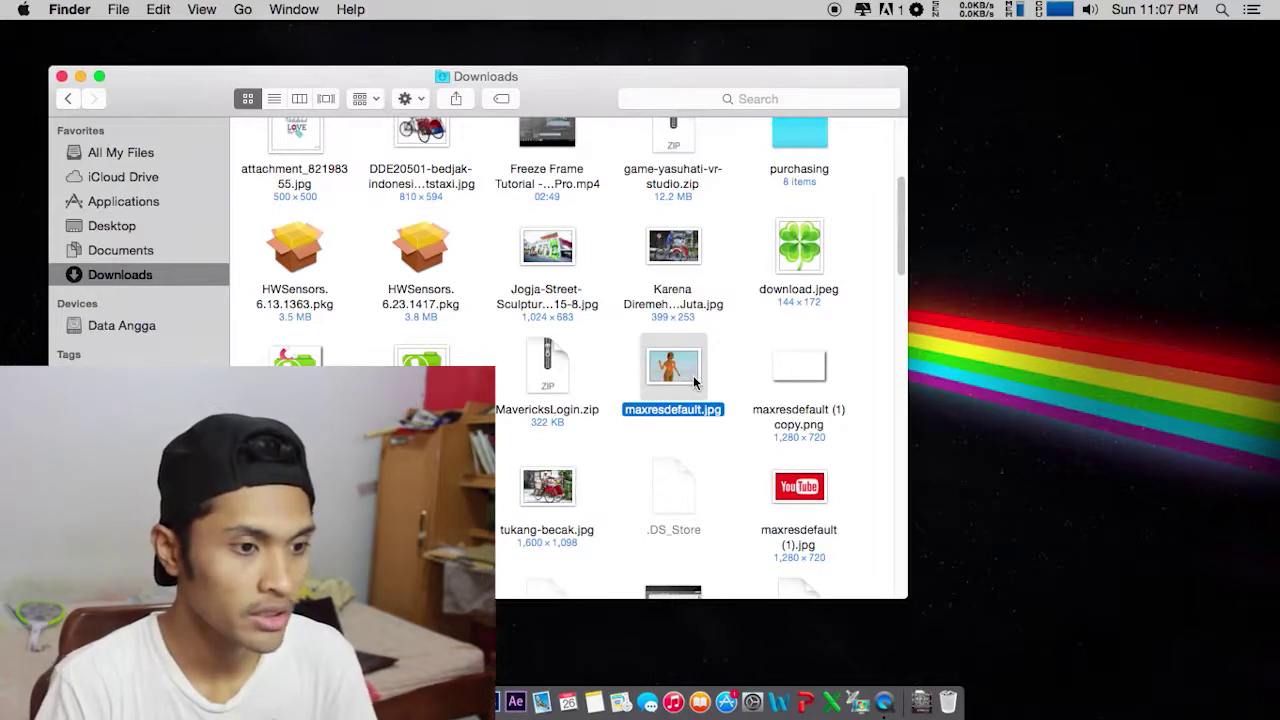
# Preview maxresdefault.jpg and open it in Photoshop as a separate document
pyautogui.press('space')
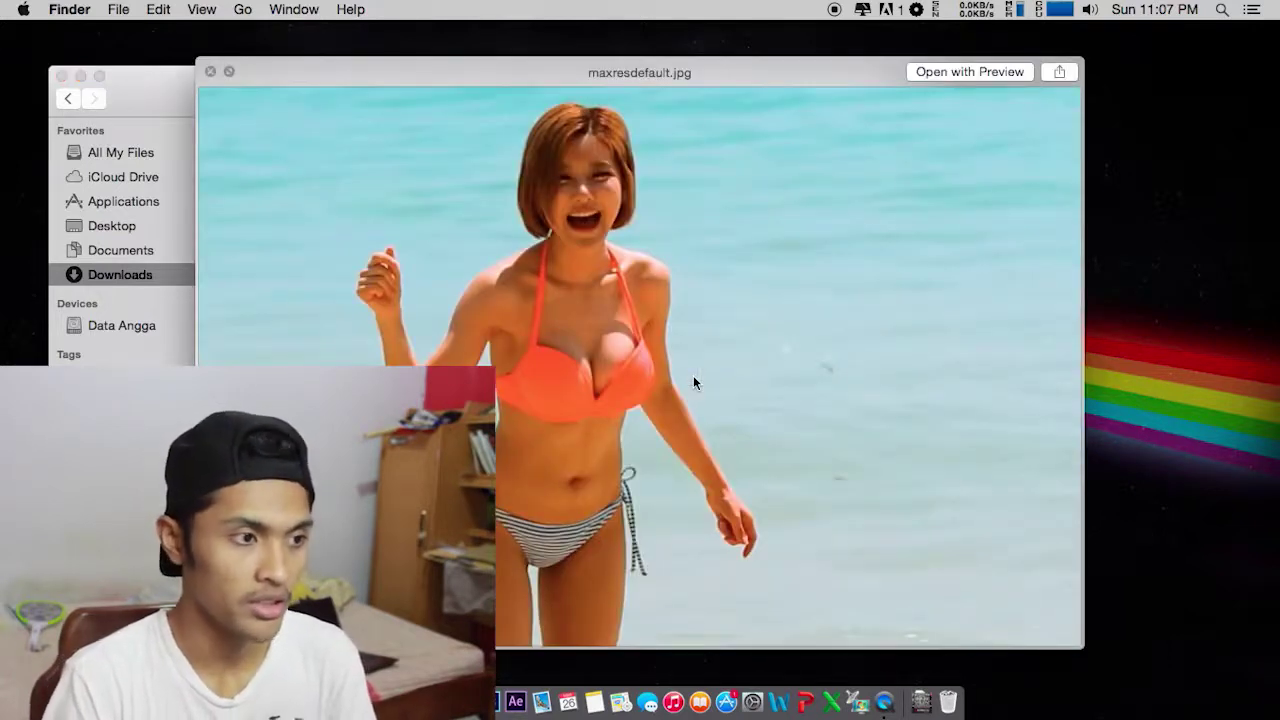
pyautogui.press('space')
pyautogui.press('space')
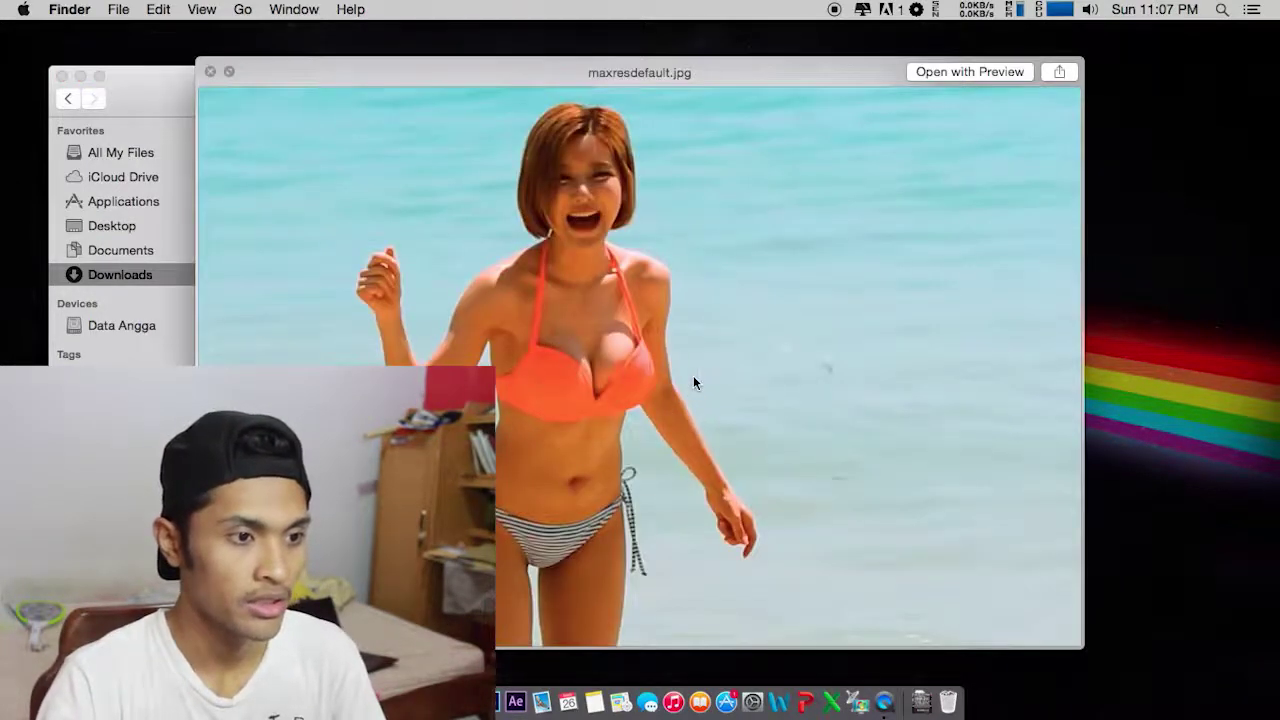
pyautogui.press('space')
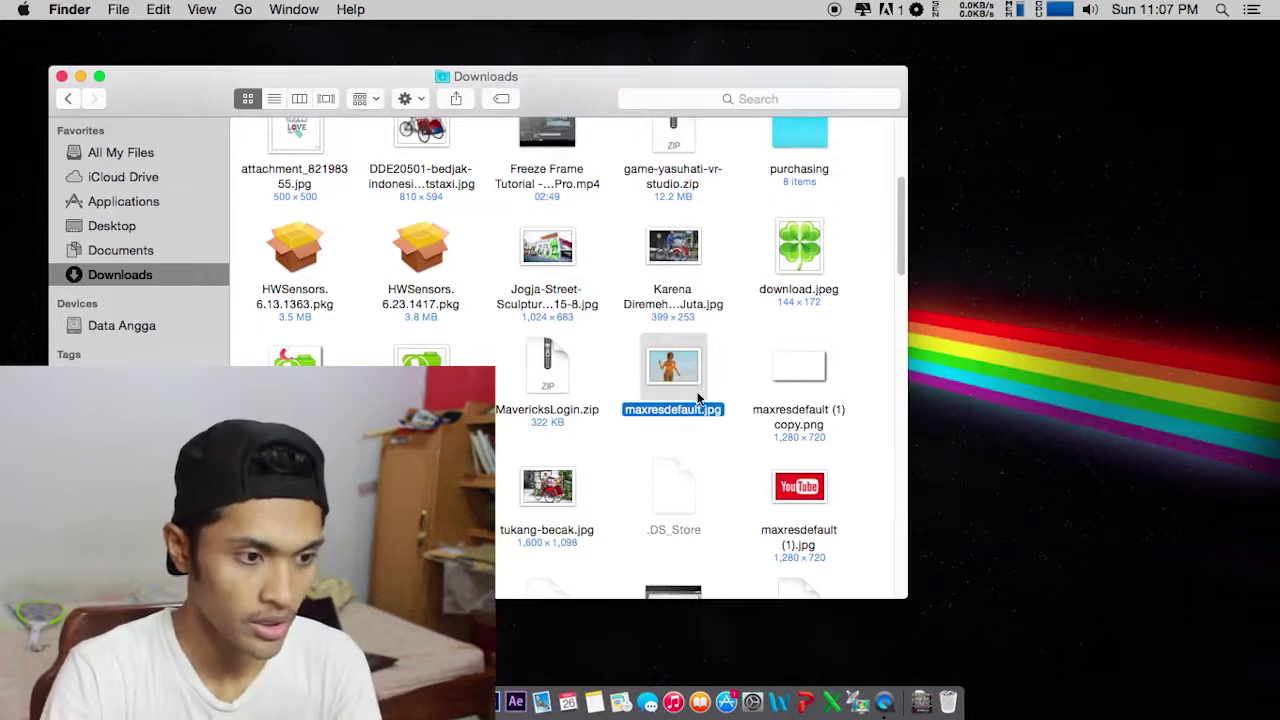
pyautogui.moveTo(691, 387); pyautogui.dragTo(418, 90)
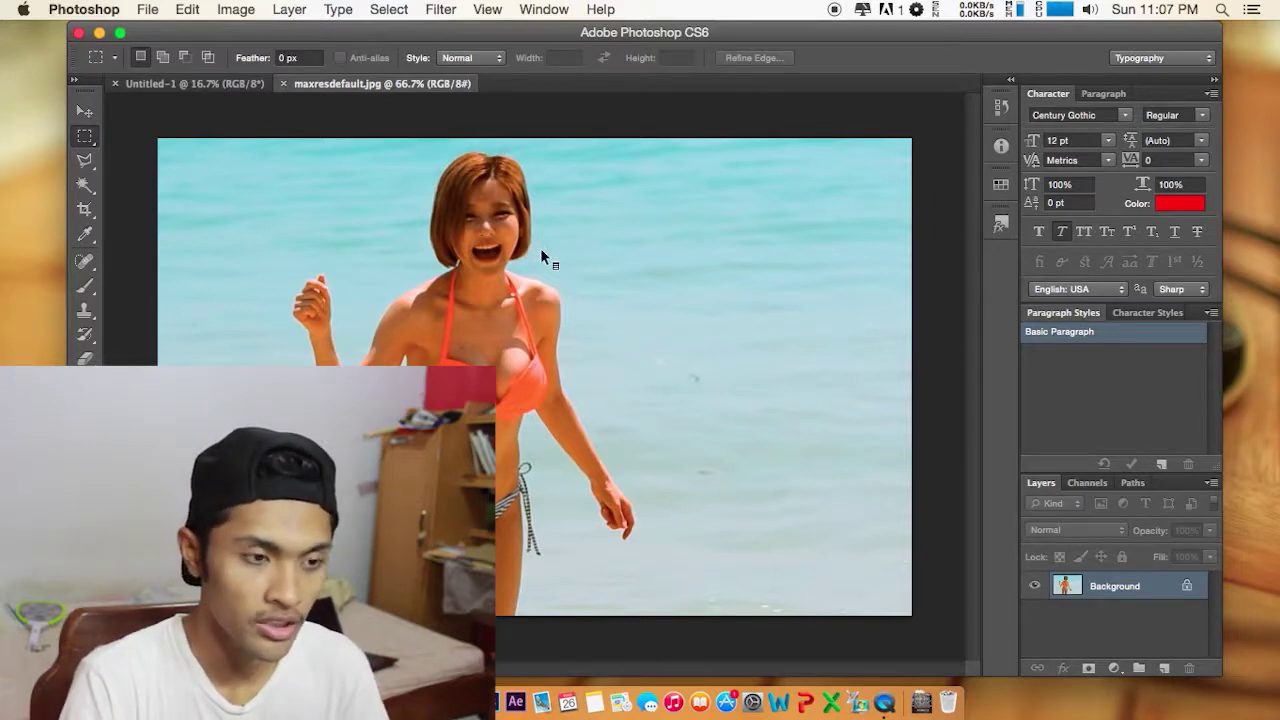
# Switch to Chrome and load google.com
pyautogui.hotkey('ctrl', 'Right')
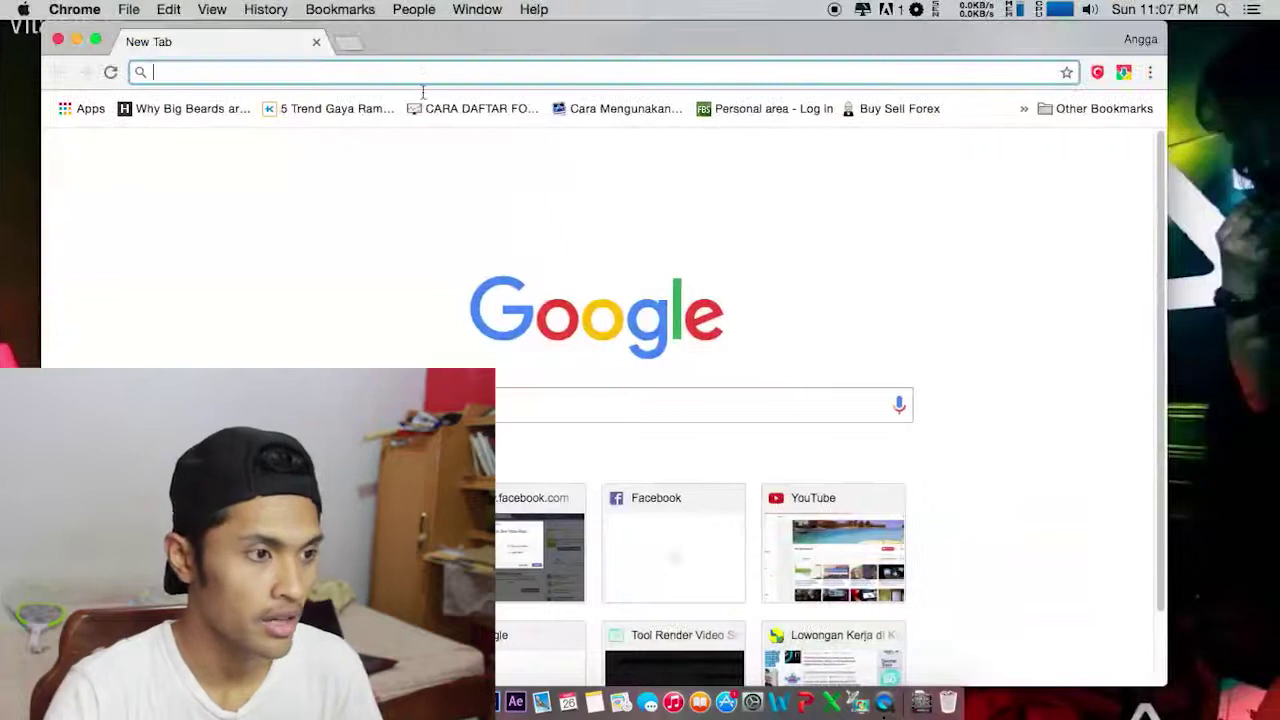
pyautogui.write('google.com')
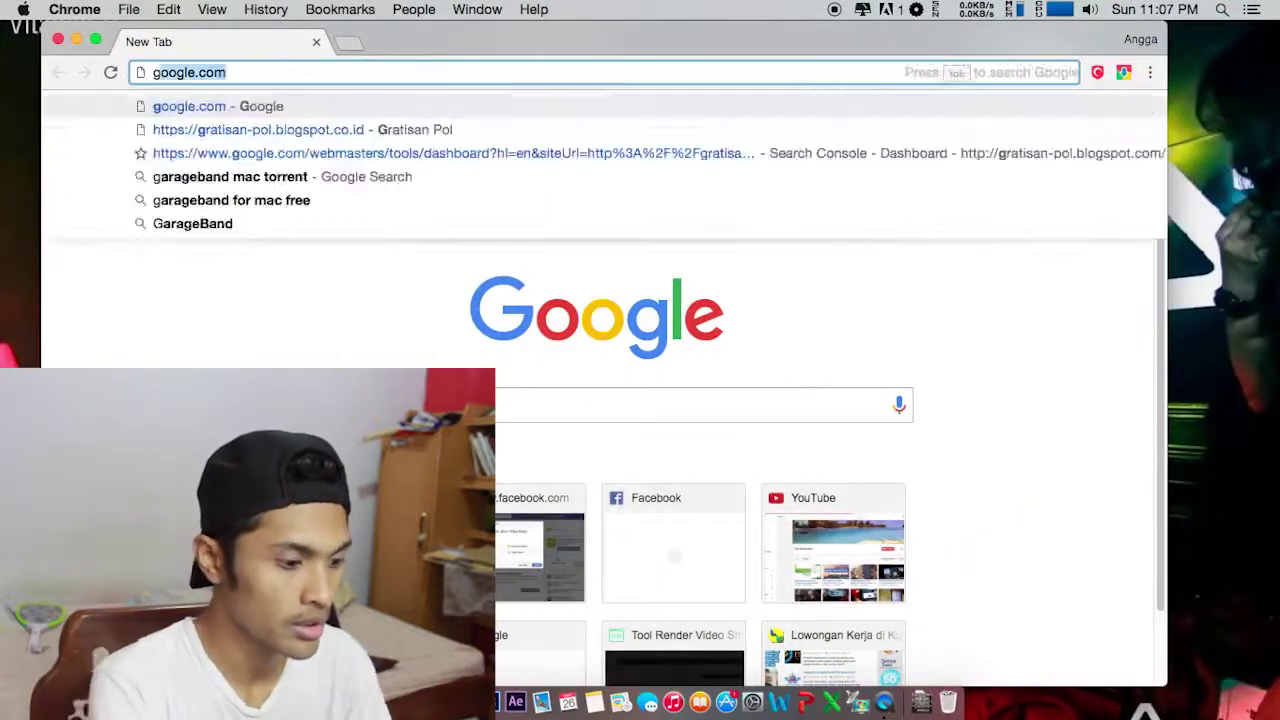
pyautogui.press('Return')
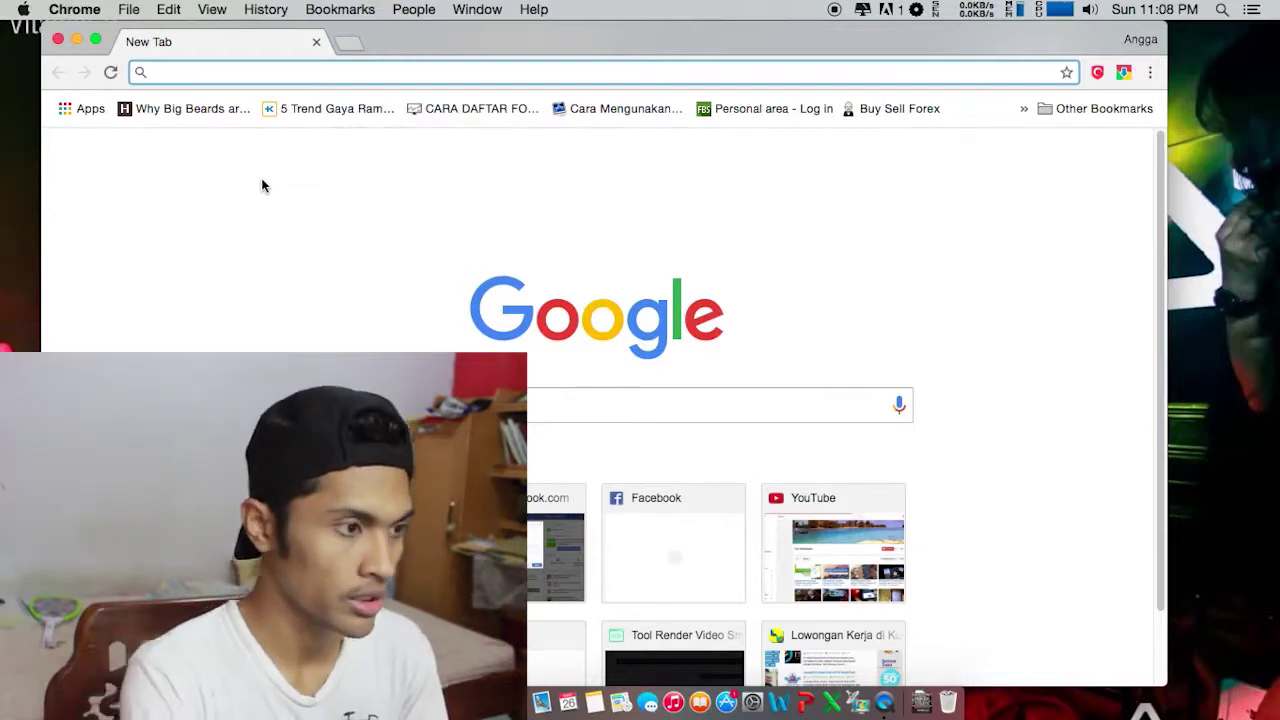
pyautogui.write('google.com')
pyautogui.press('Return')
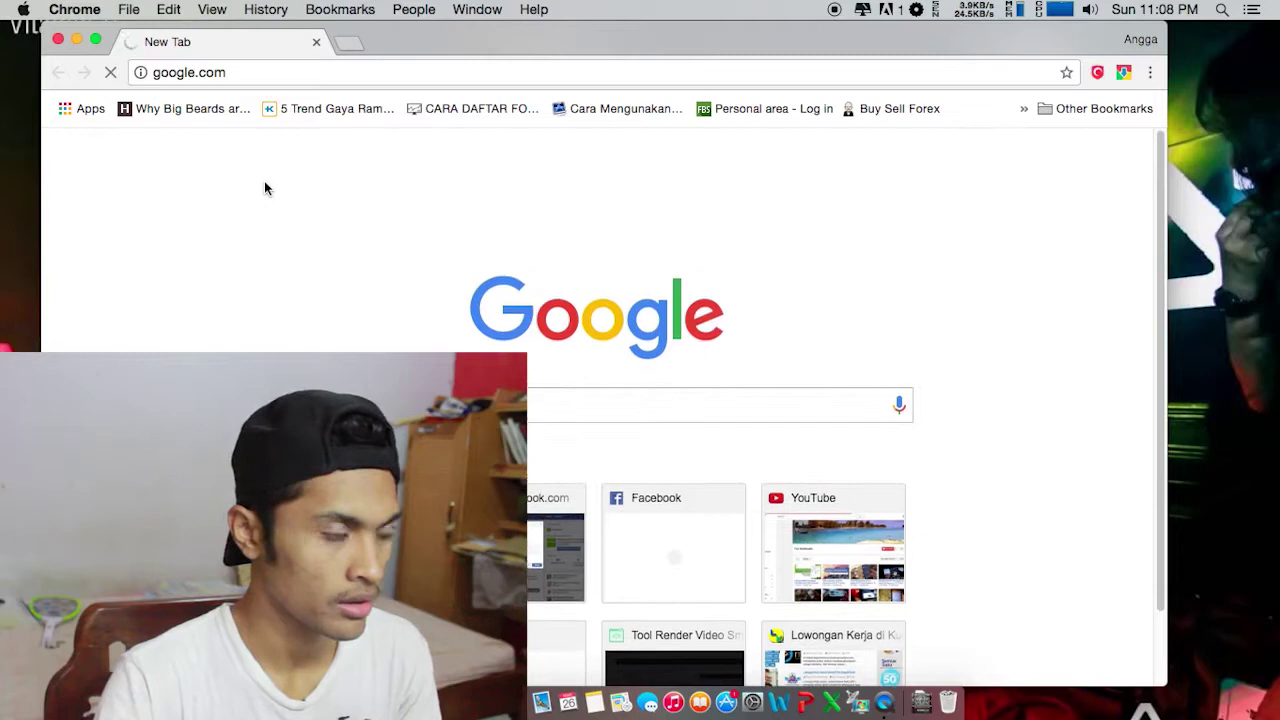
# Search Google for "Sungai Jakarta" in a new browser tab
pyautogui.click(346, 46)
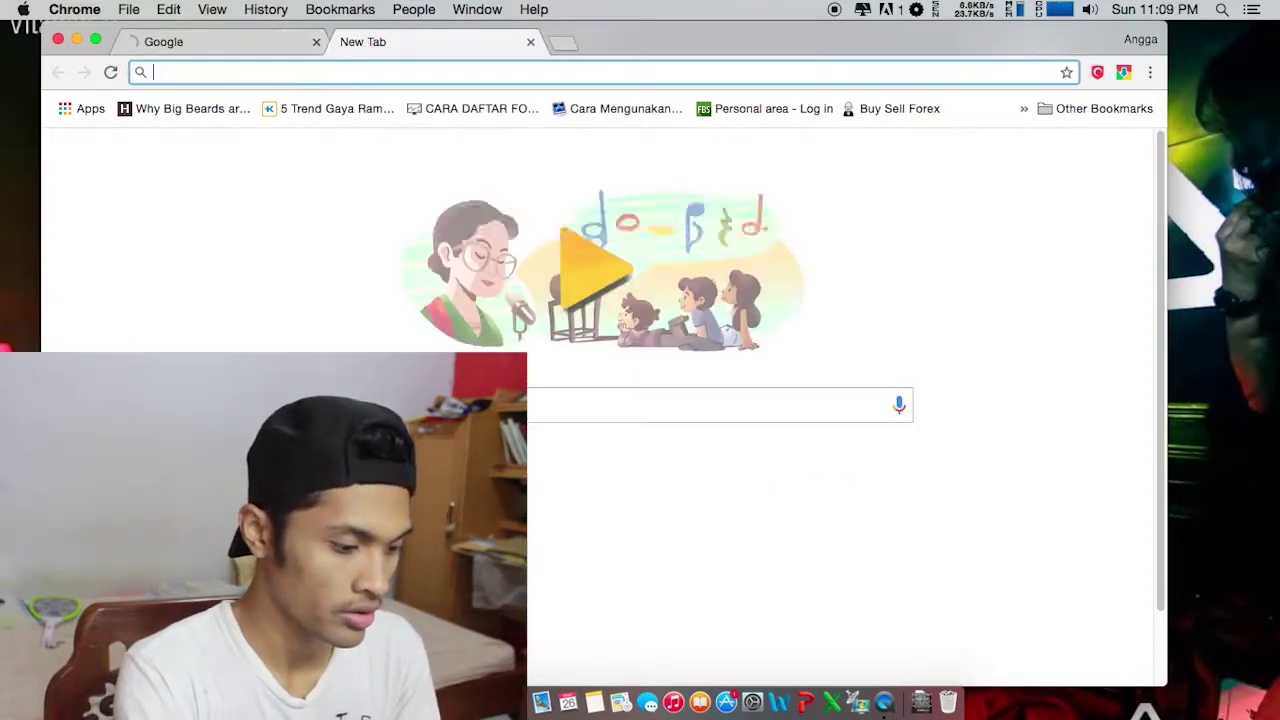
pyautogui.write('Sunga')
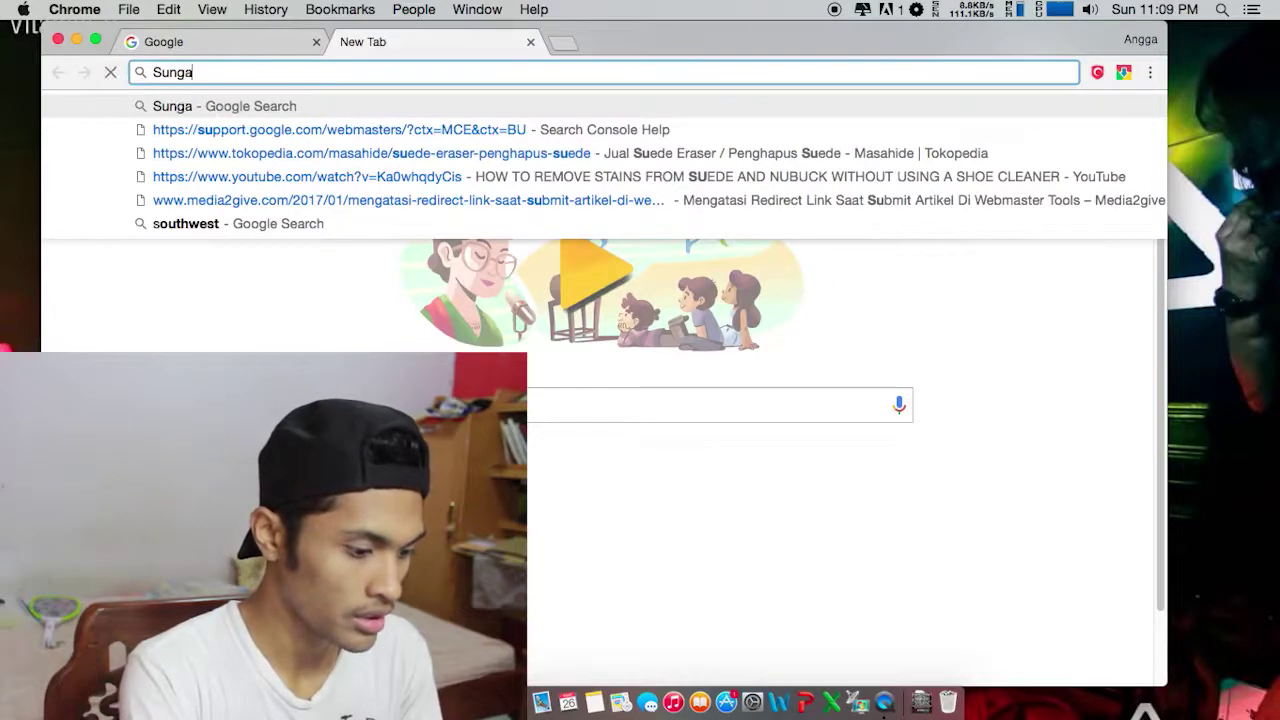
pyautogui.write('i Jakarta')
pyautogui.press('Down')
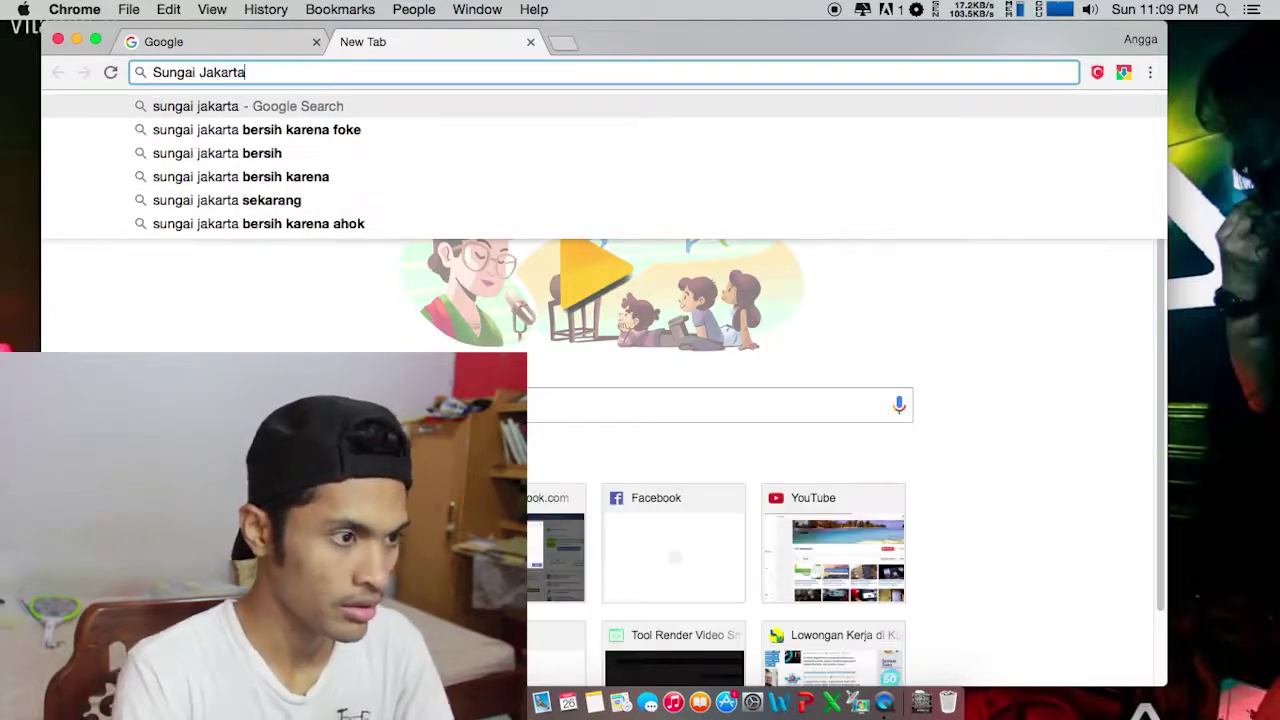
pyautogui.press('Return')
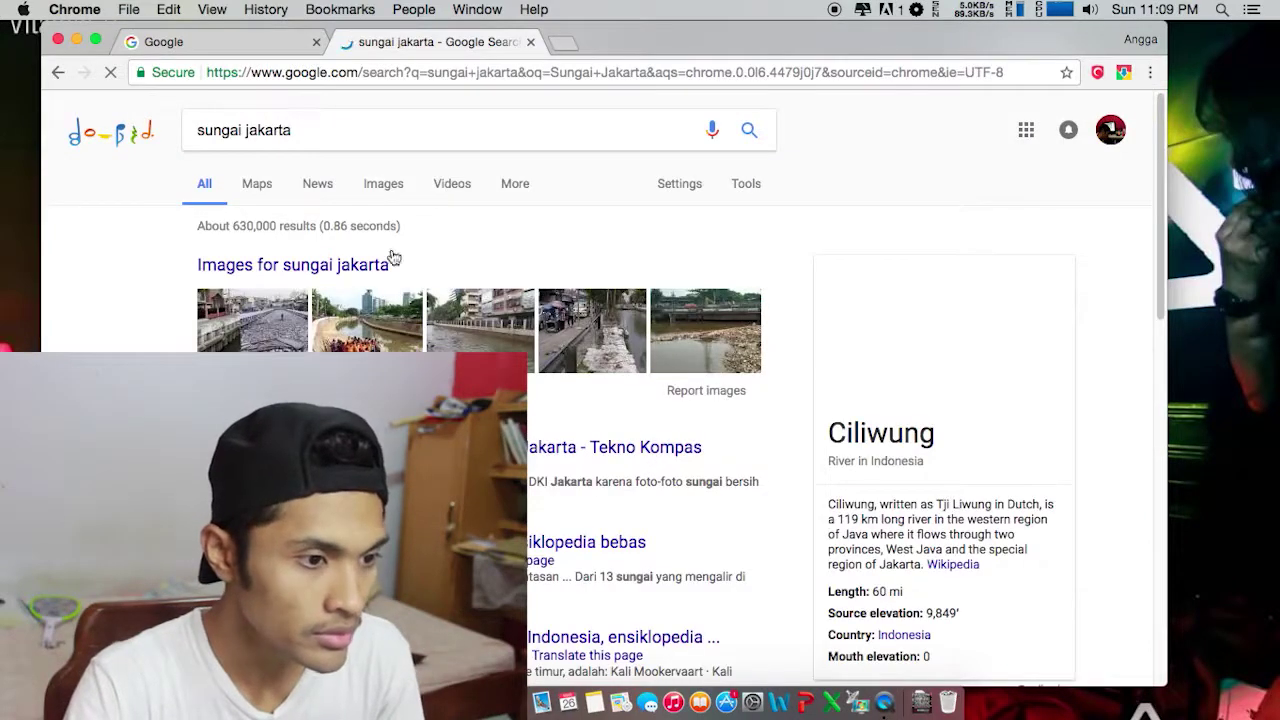
# Shorten the Google query to "sungai" and run the search again
pyautogui.click(319, 130)
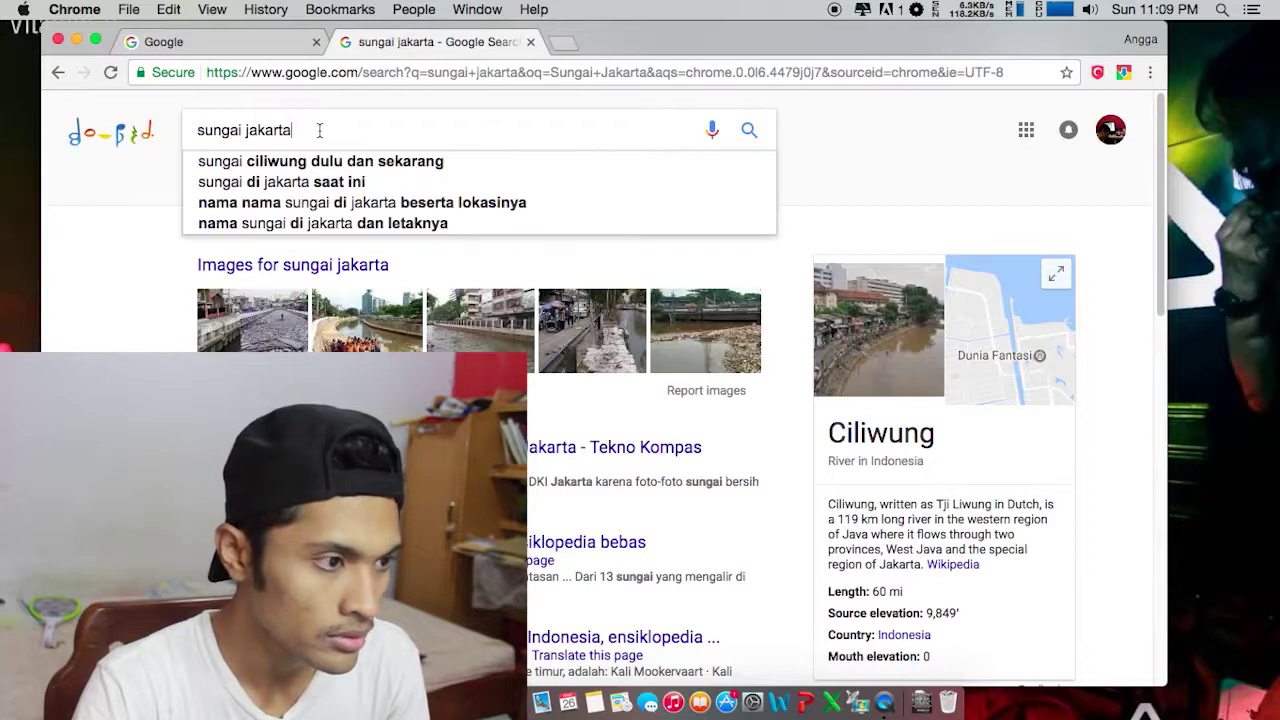
pyautogui.moveTo(308, 128); pyautogui.dragTo(251, 126)
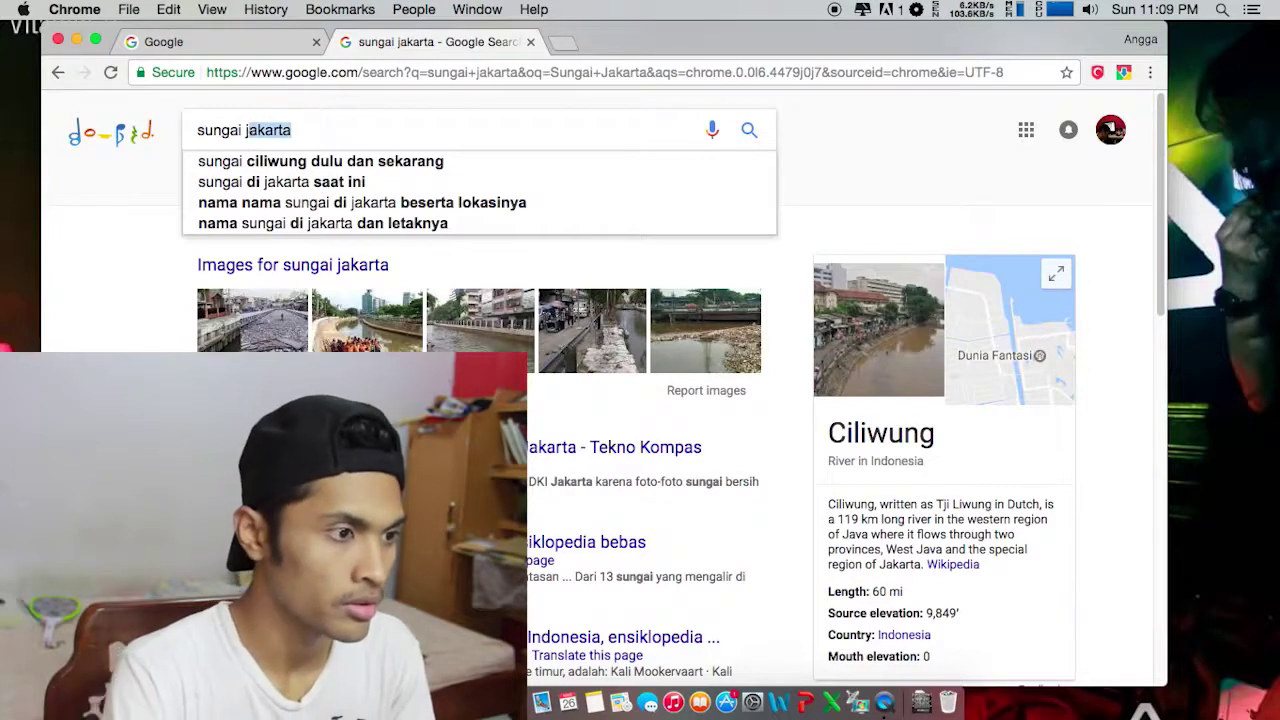
pyautogui.press('BackSpace')
pyautogui.press('Return')
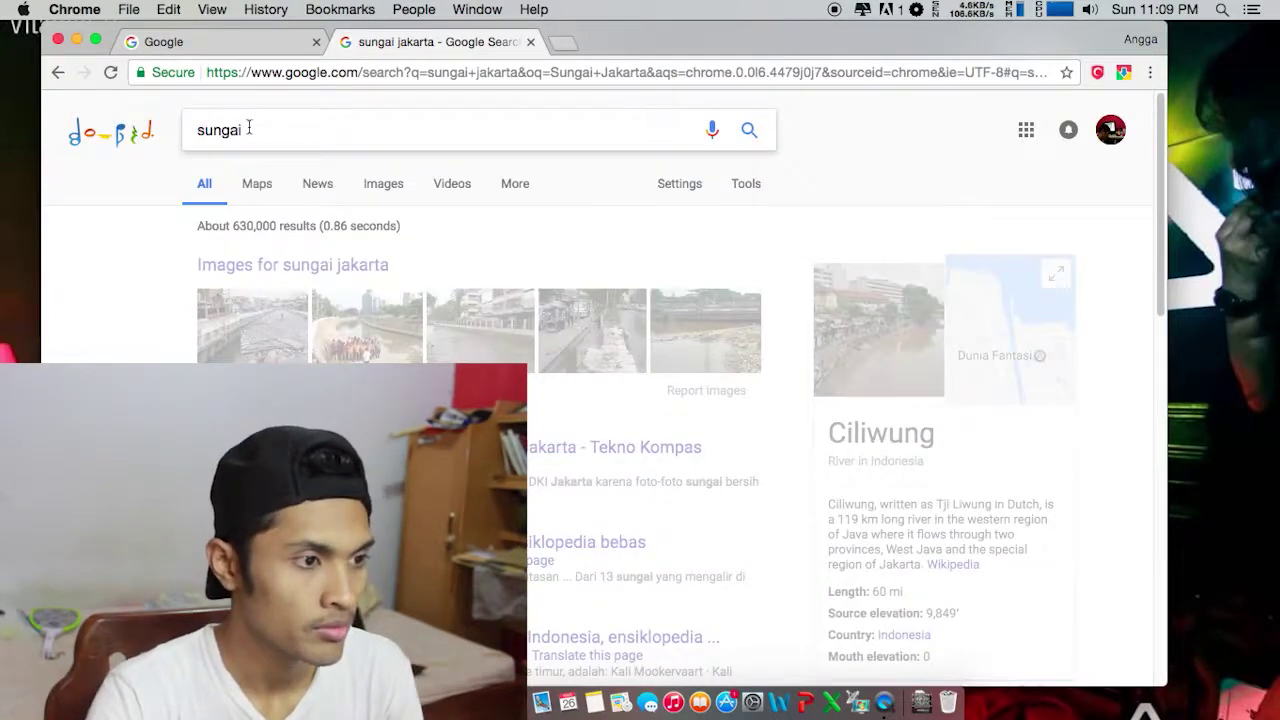
# Show the image results for "sungai" and open the preview of the 1600 × 1200 Sungai Elo river photo
pyautogui.click(263, 188)
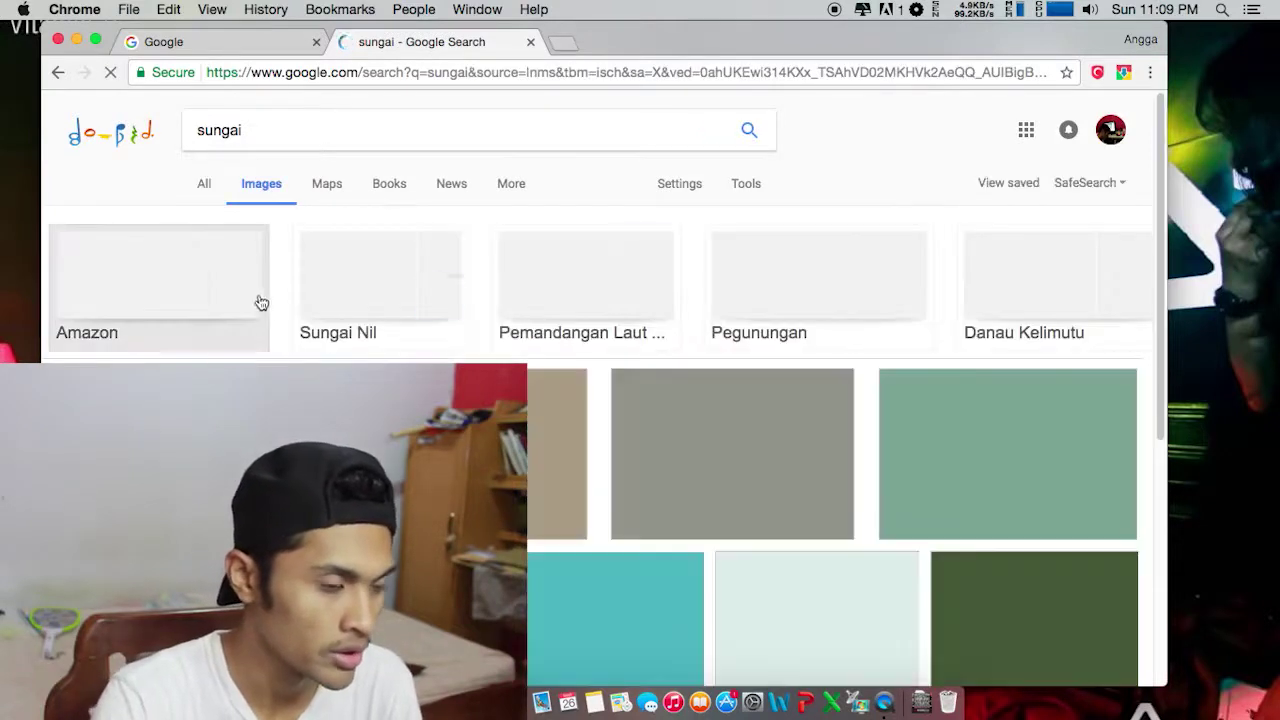
pyautogui.scroll(-2, 604, 390)
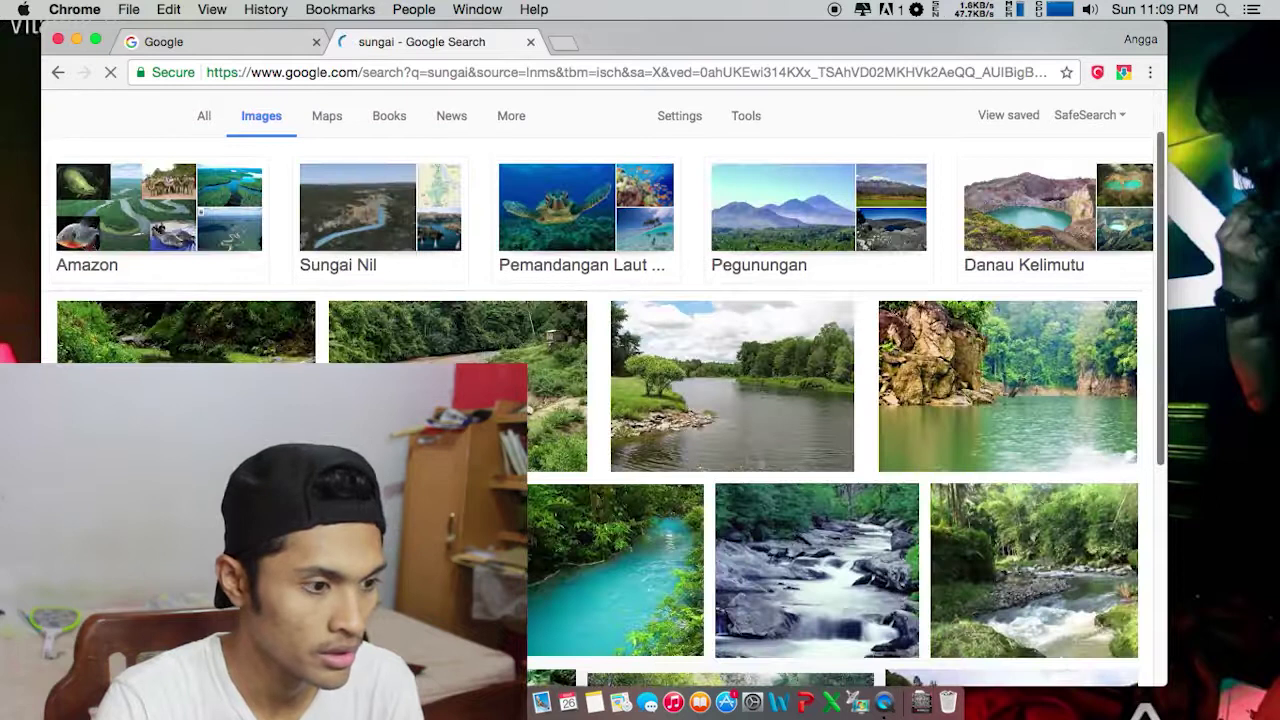
pyautogui.scroll(-1, 605, 398)
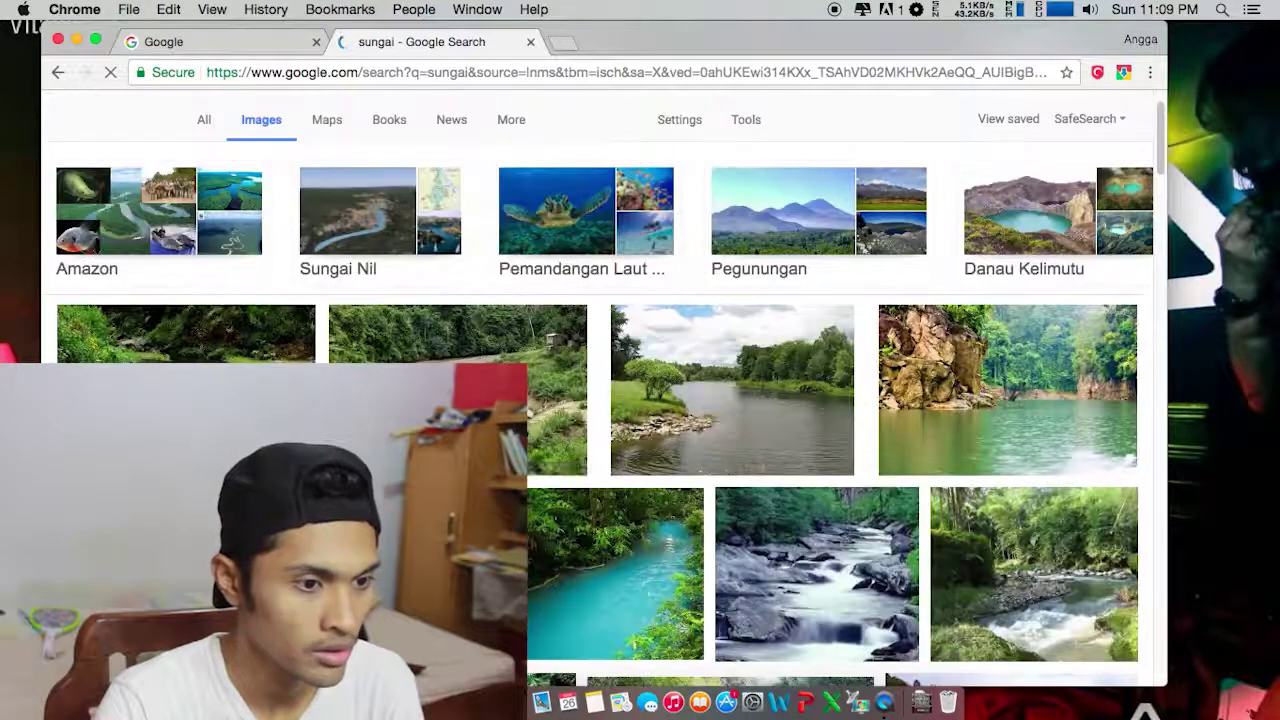
pyautogui.scroll(-3, 605, 398)
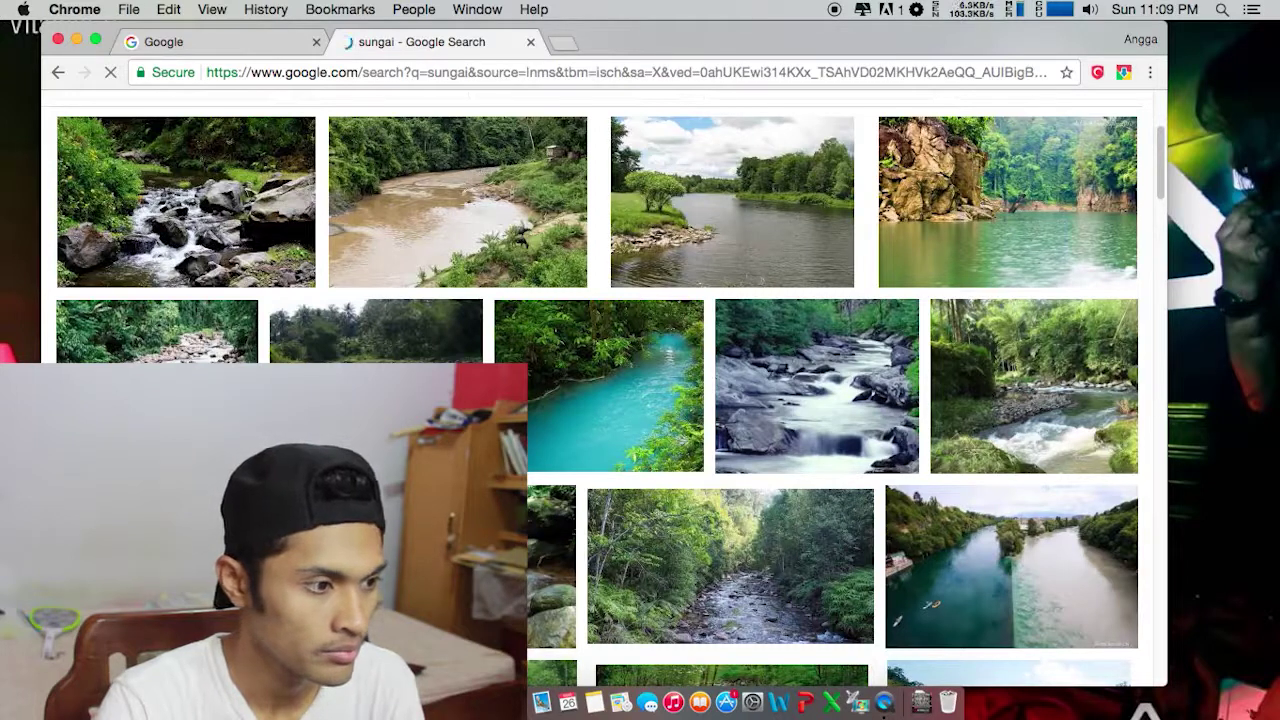
pyautogui.scroll(-1, 204, 270)
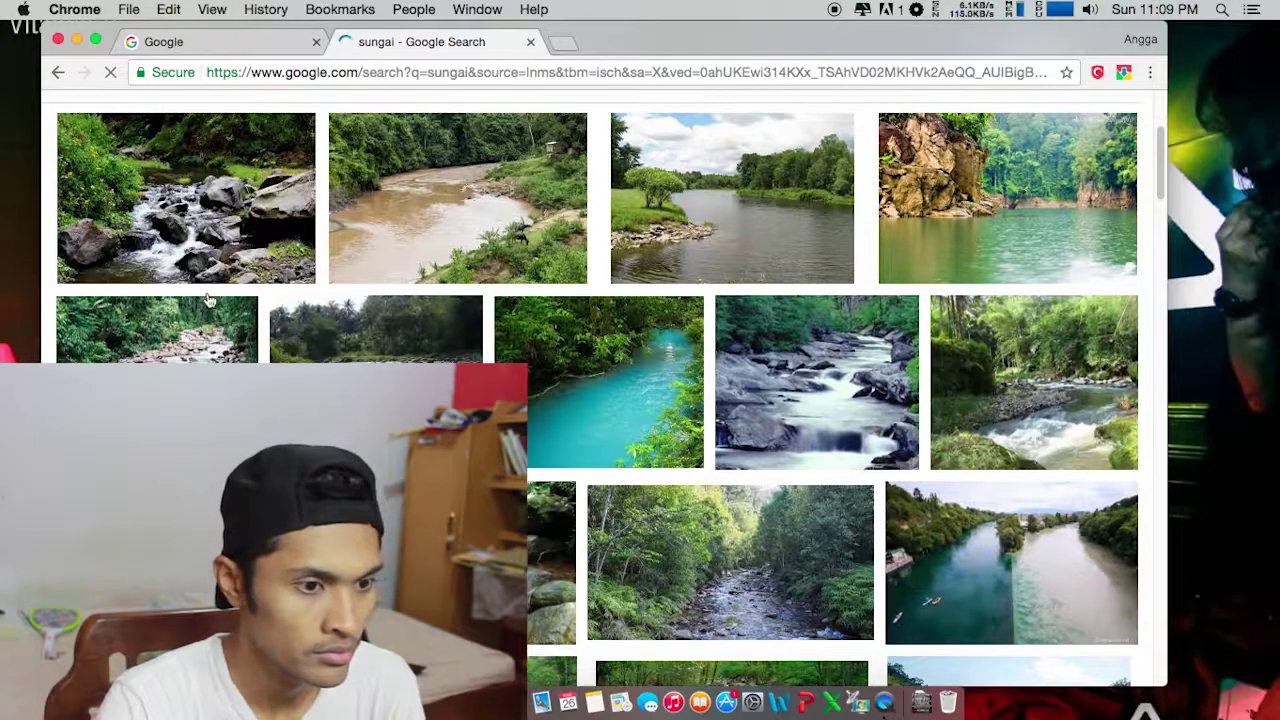
pyautogui.scroll(-5, 210, 300)
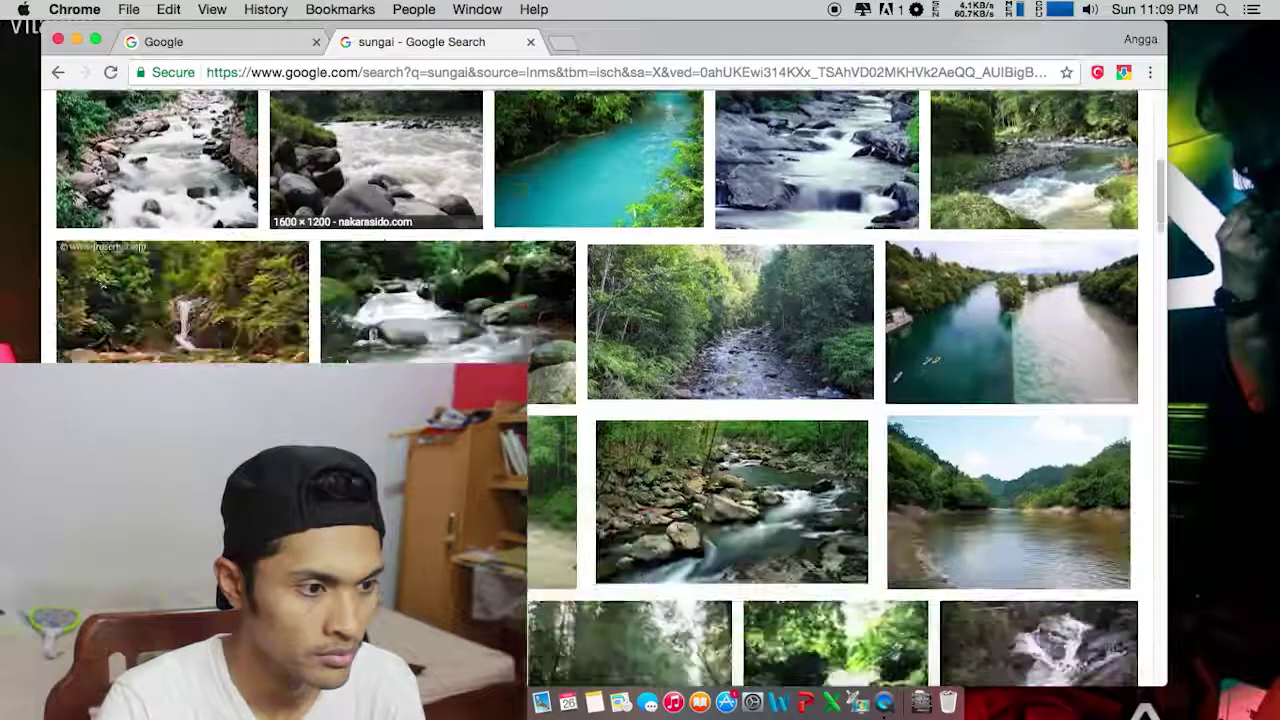
pyautogui.click(376, 165)
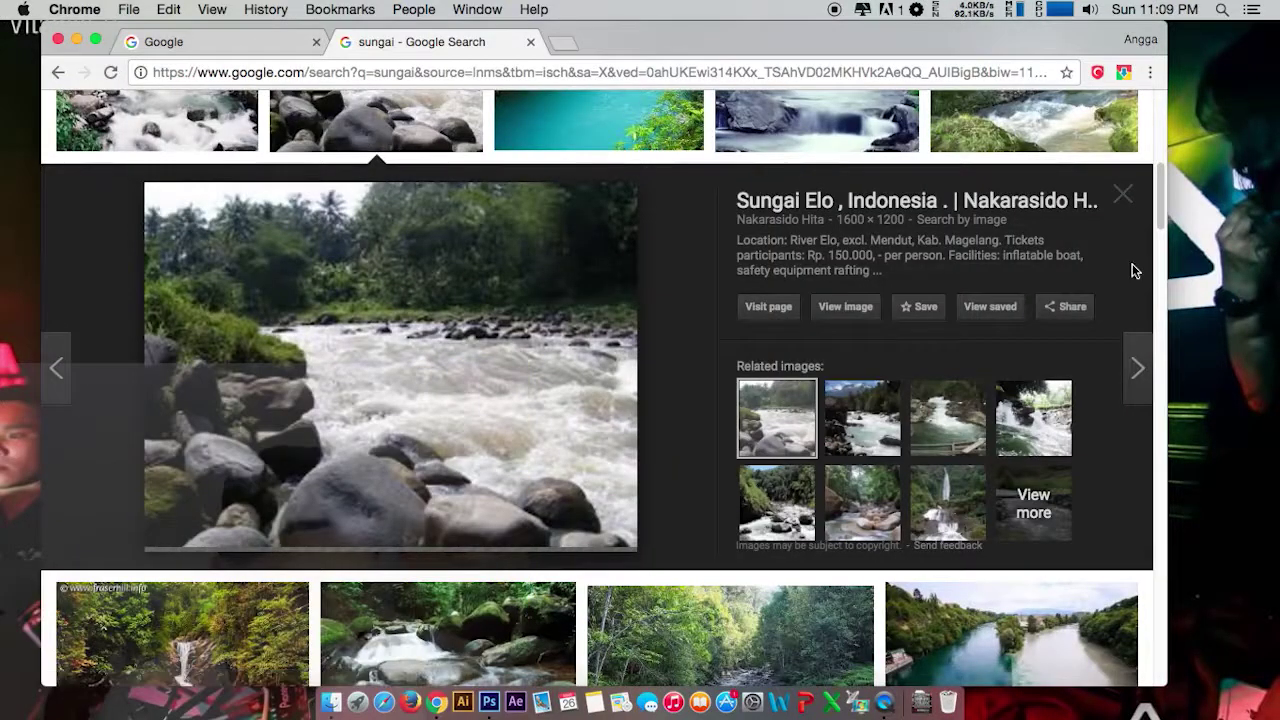
pyautogui.moveTo(1164, 207); pyautogui.dragTo(1164, 279)
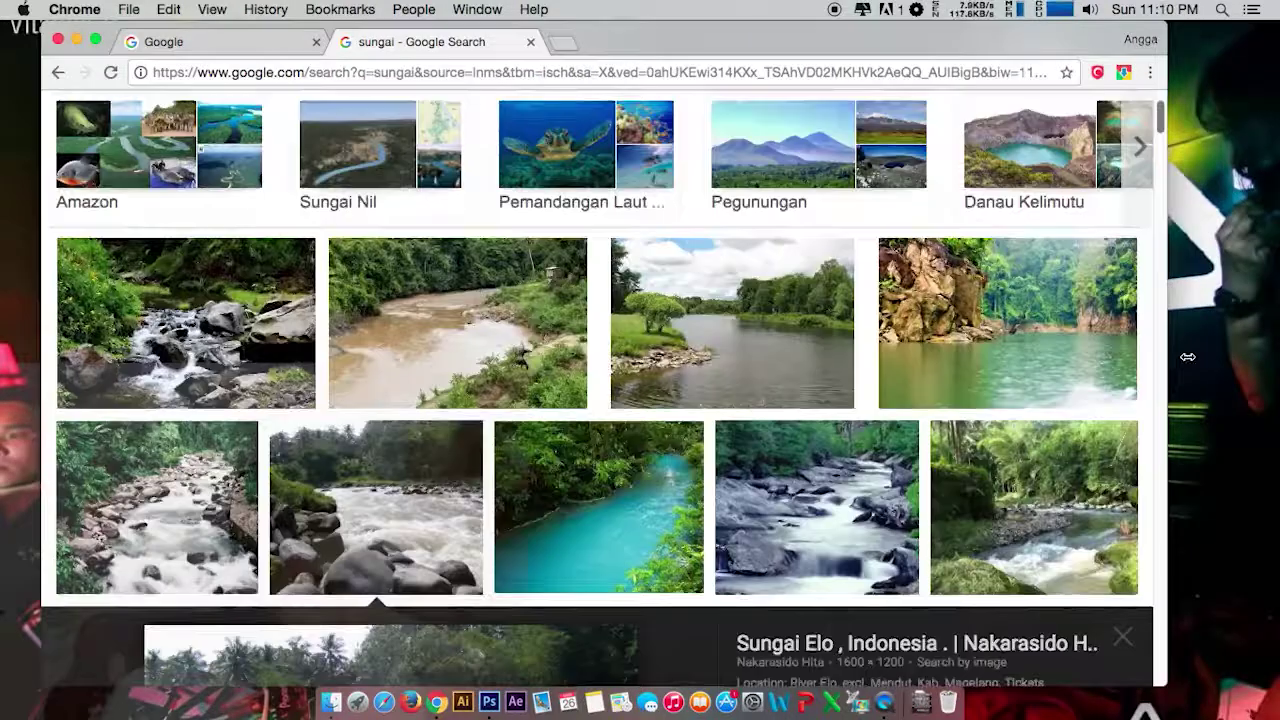
pyautogui.scroll(-7, 1198, 399)
pyautogui.scroll(2, 1198, 399)
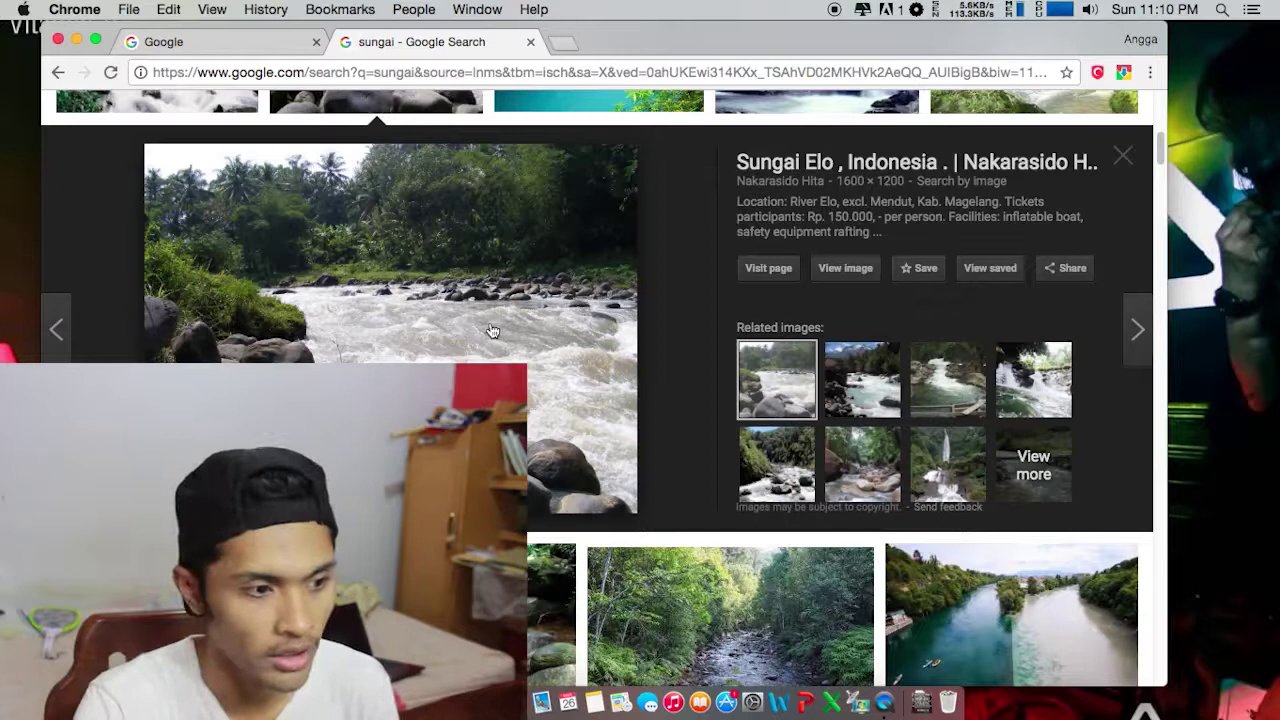
# Copy the Sungai Elo preview image to the clipboard
pyautogui.moveTo(481, 330); pyautogui.dragTo(662, 95)
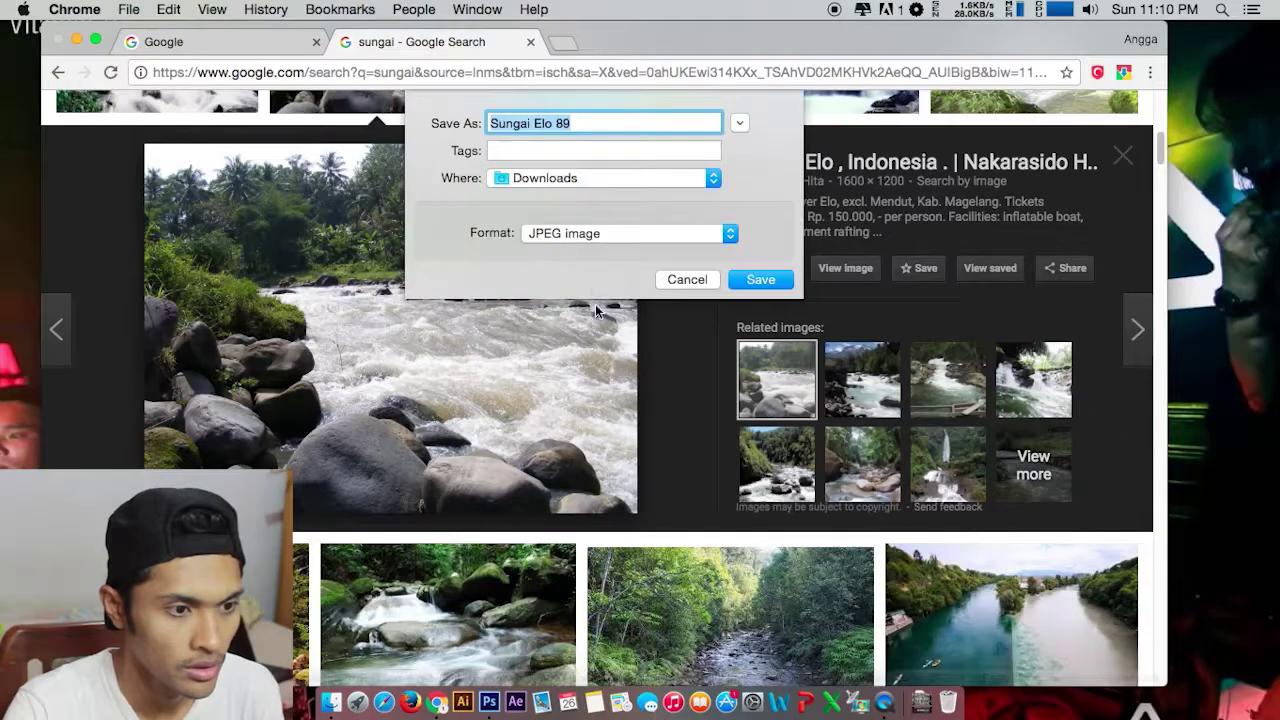
pyautogui.click(687, 280)
pyautogui.rightClick(400, 271)
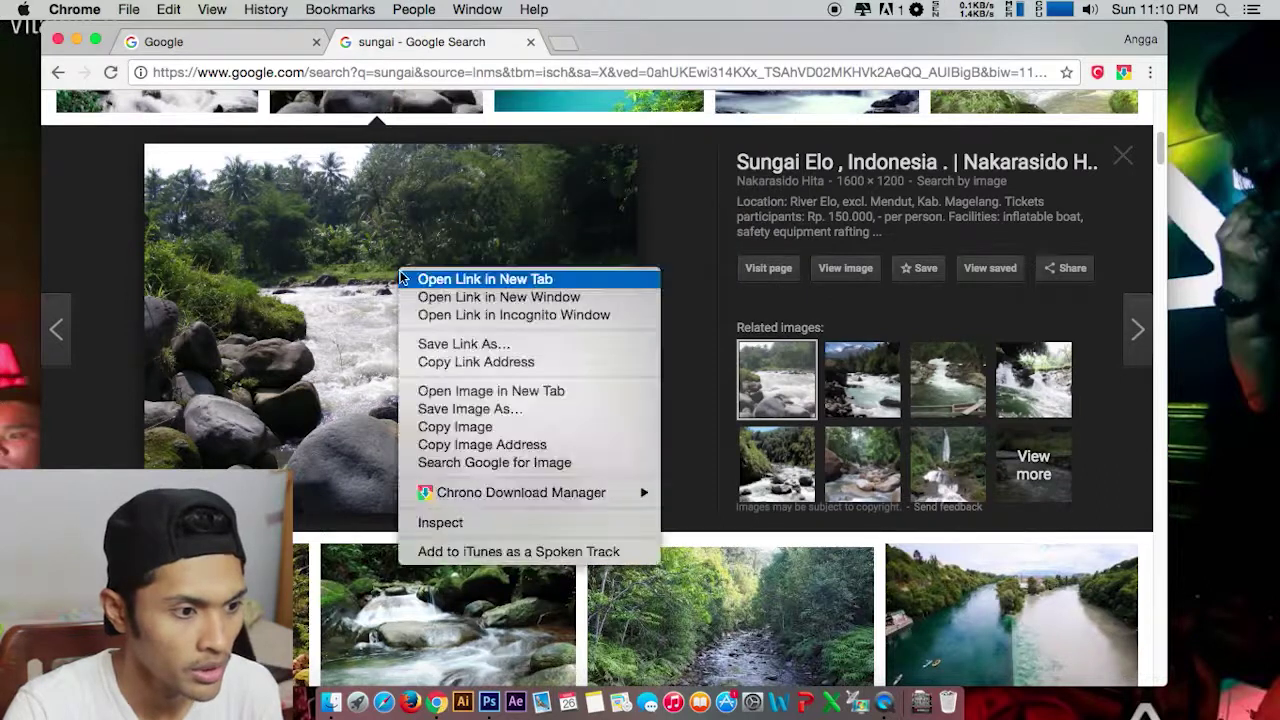
pyautogui.click(468, 428)
# Switch to Photoshop and paste the copied river photo into the Untitled-1 document
pyautogui.hotkey('ctrl', 'Right')
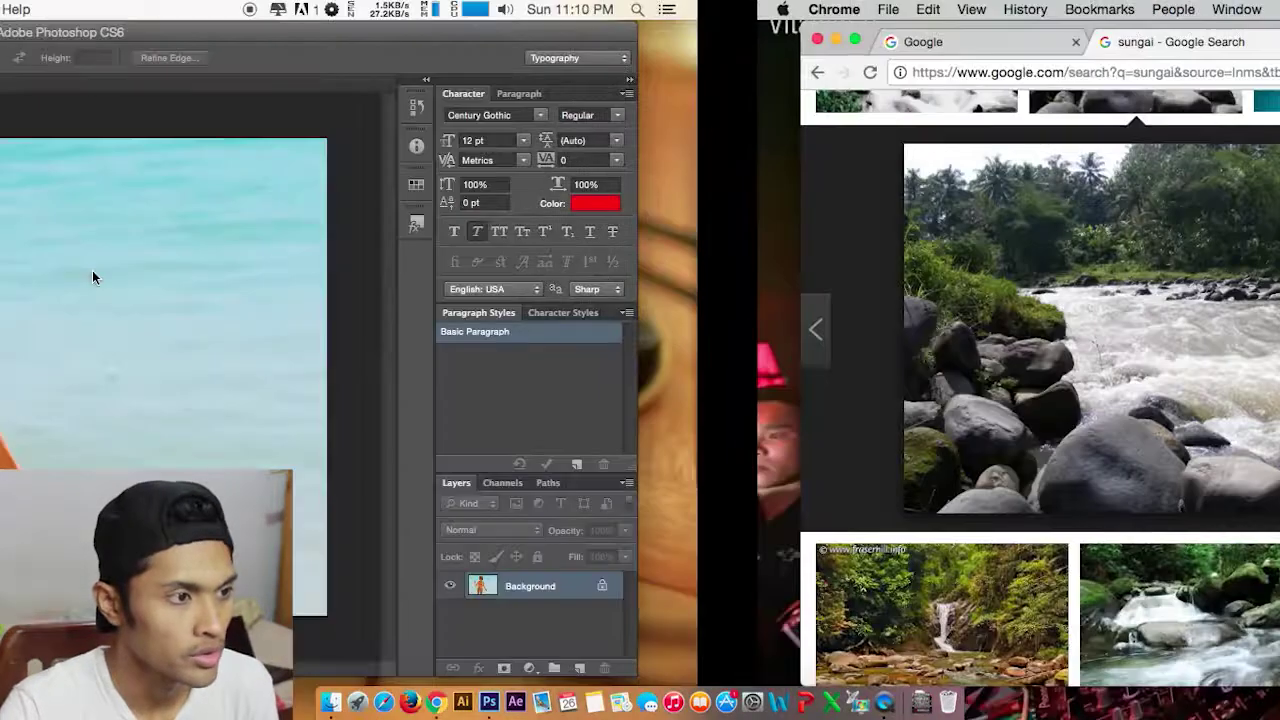
pyautogui.click(167, 85)
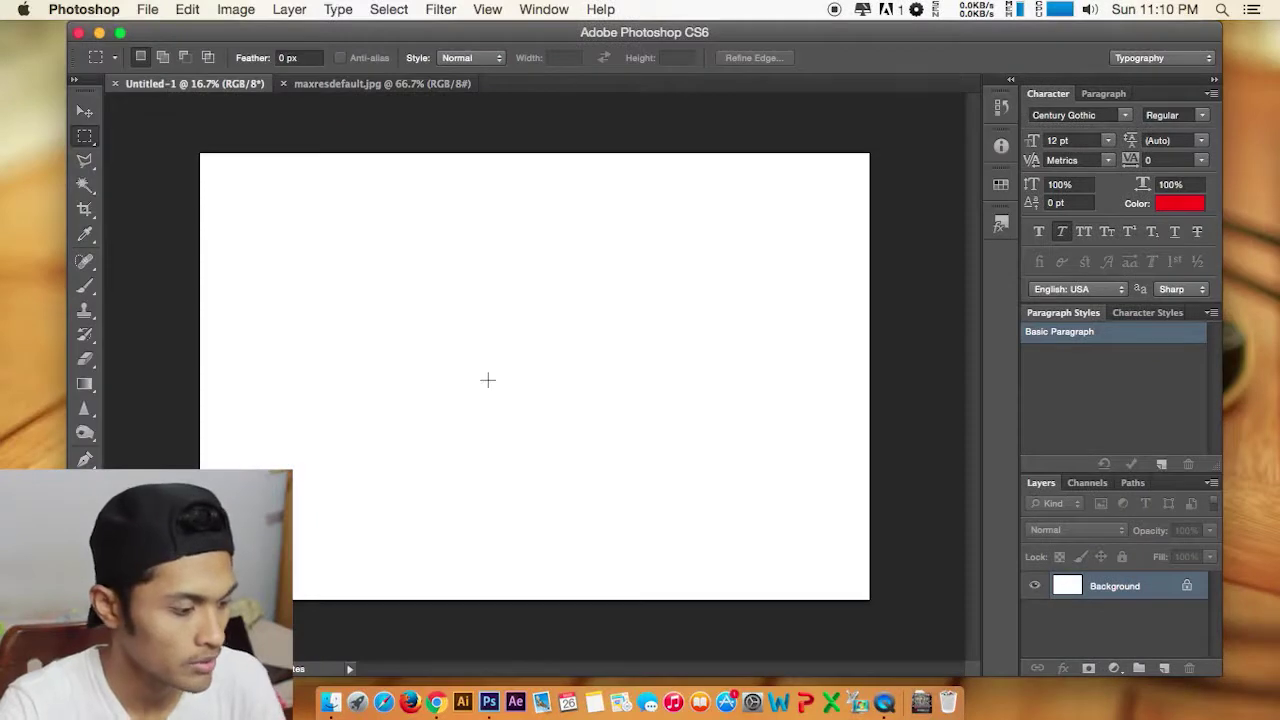
pyautogui.press('super+v')
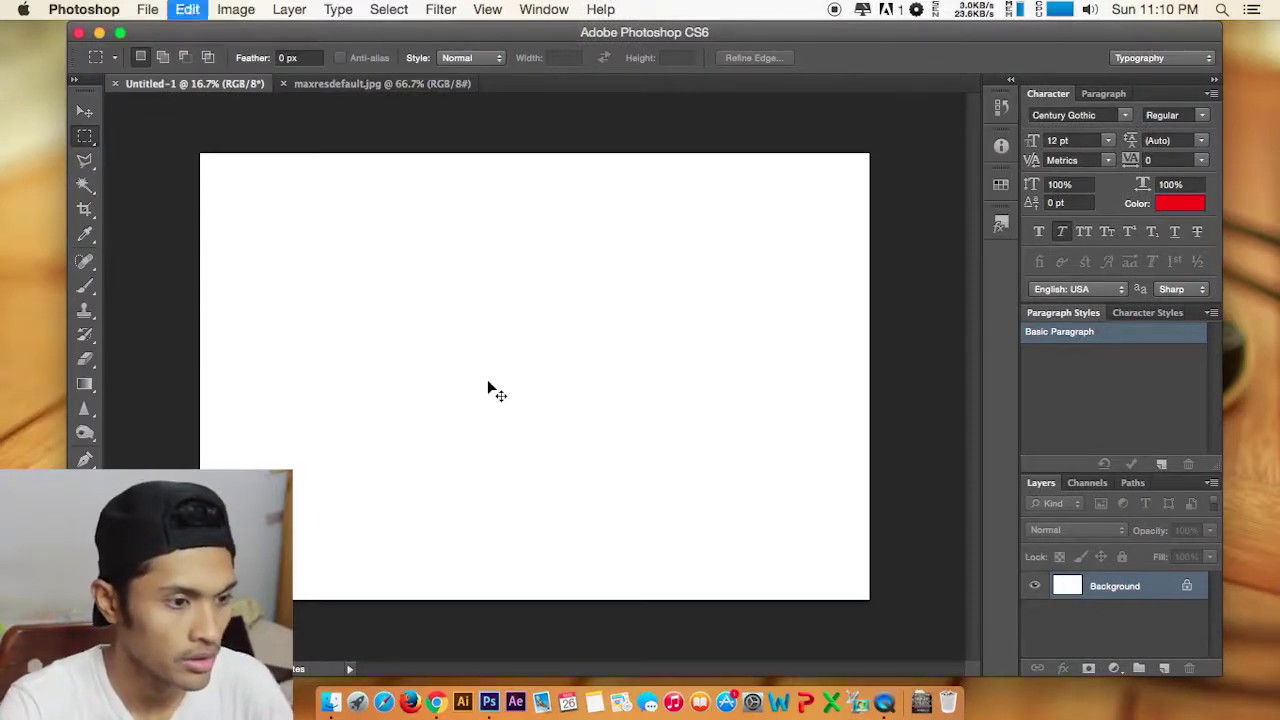
pyautogui.click(832, 404)
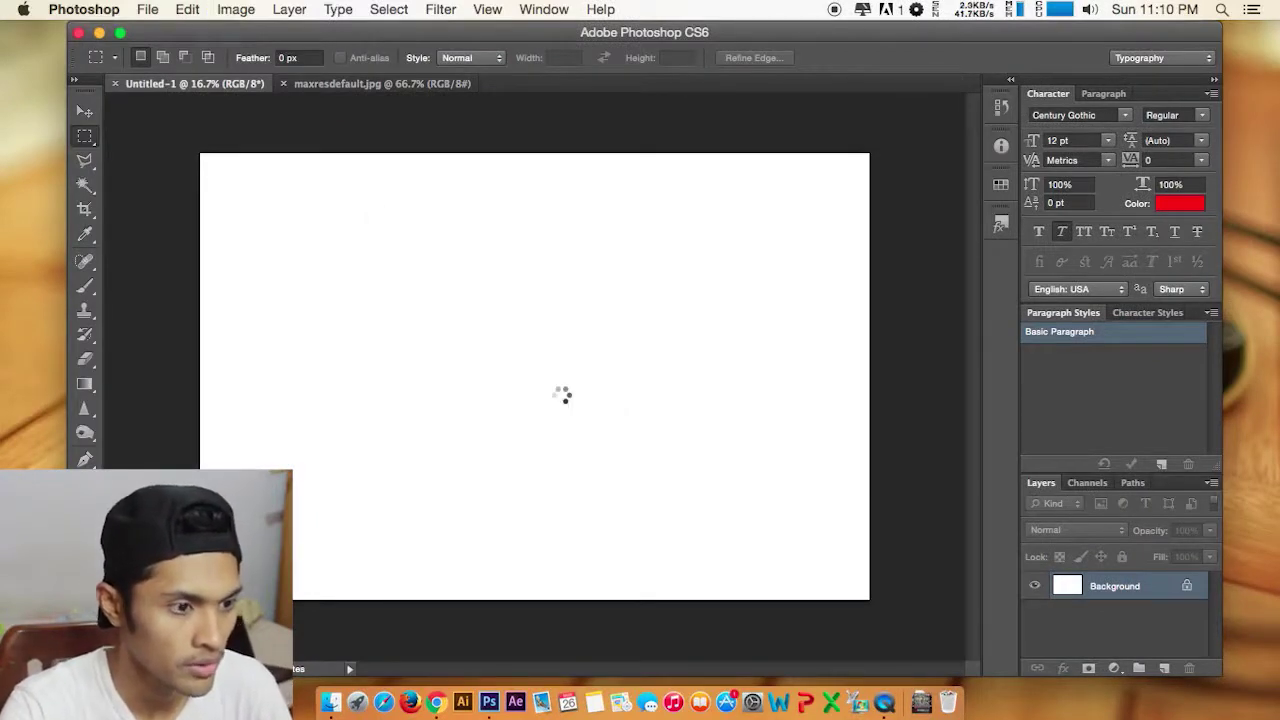
pyautogui.click(85, 113)
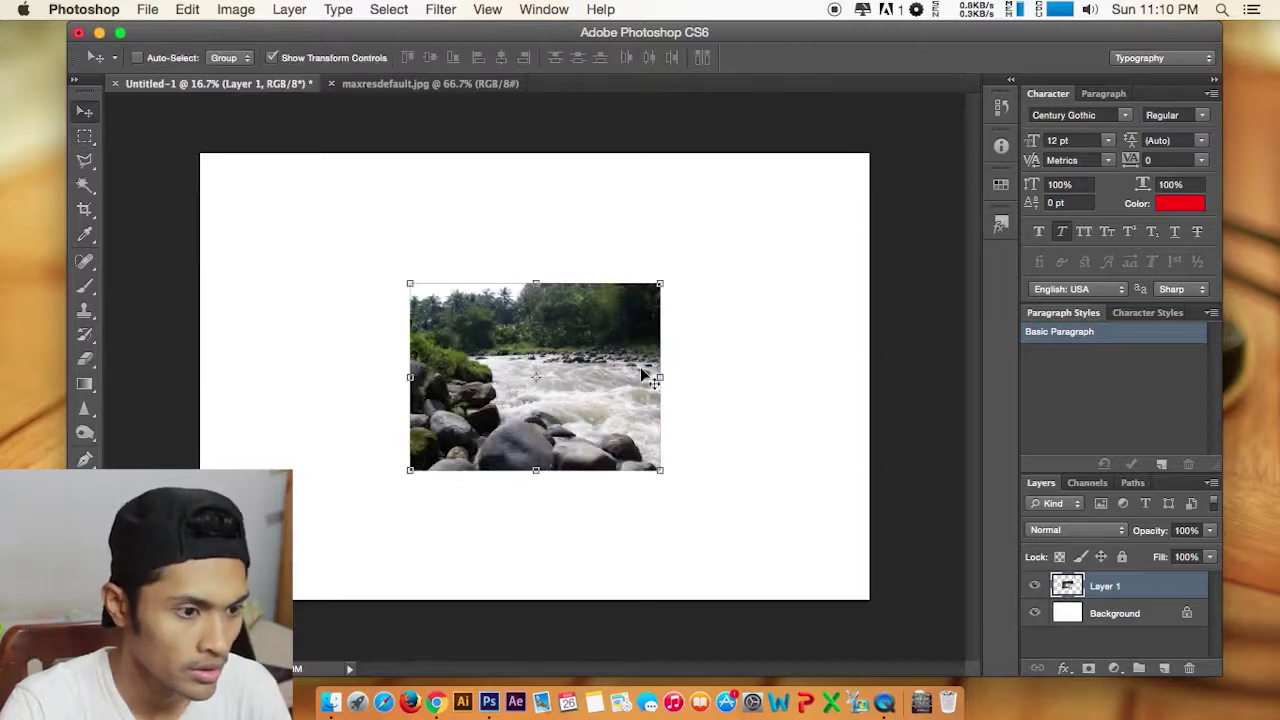
# Scale up the pasted river layer with Free Transform until it covers the whole canvas
pyautogui.press('super+t')
pyautogui.moveTo(660, 470); pyautogui.dragTo(851, 617)
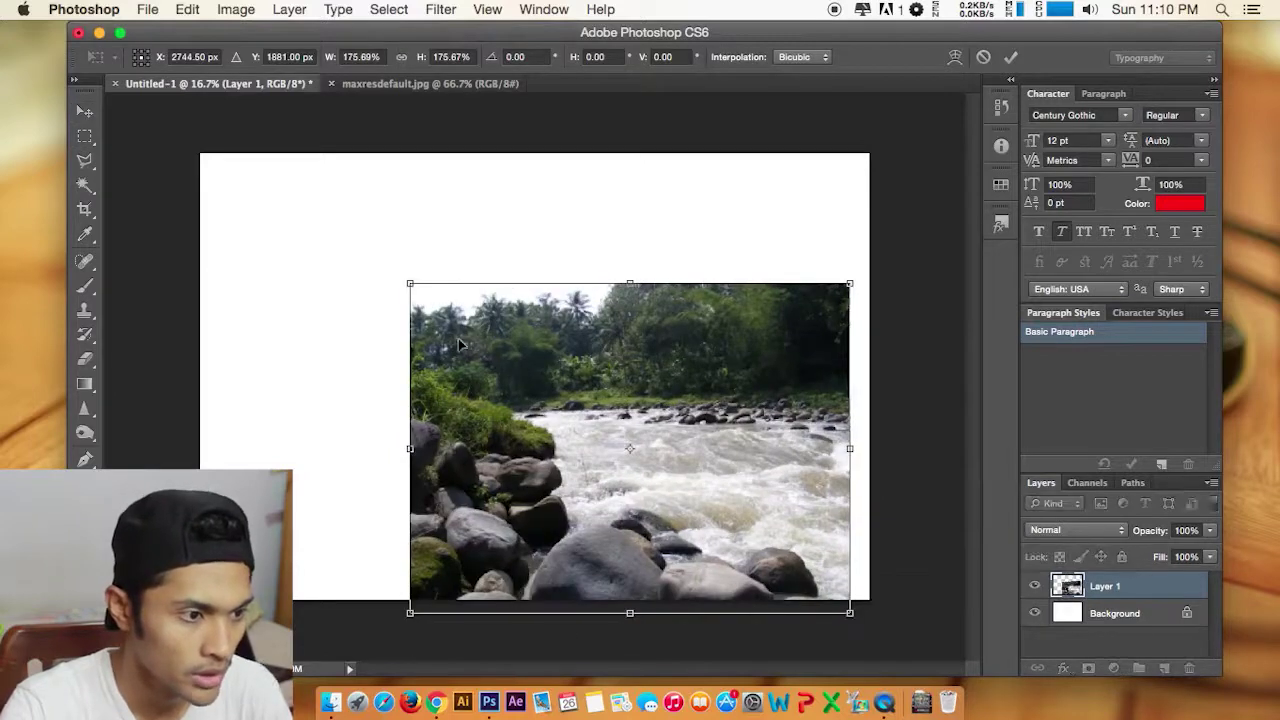
pyautogui.moveTo(410, 283); pyautogui.dragTo(180, 111)
pyautogui.moveTo(852, 613); pyautogui.dragTo(876, 632)
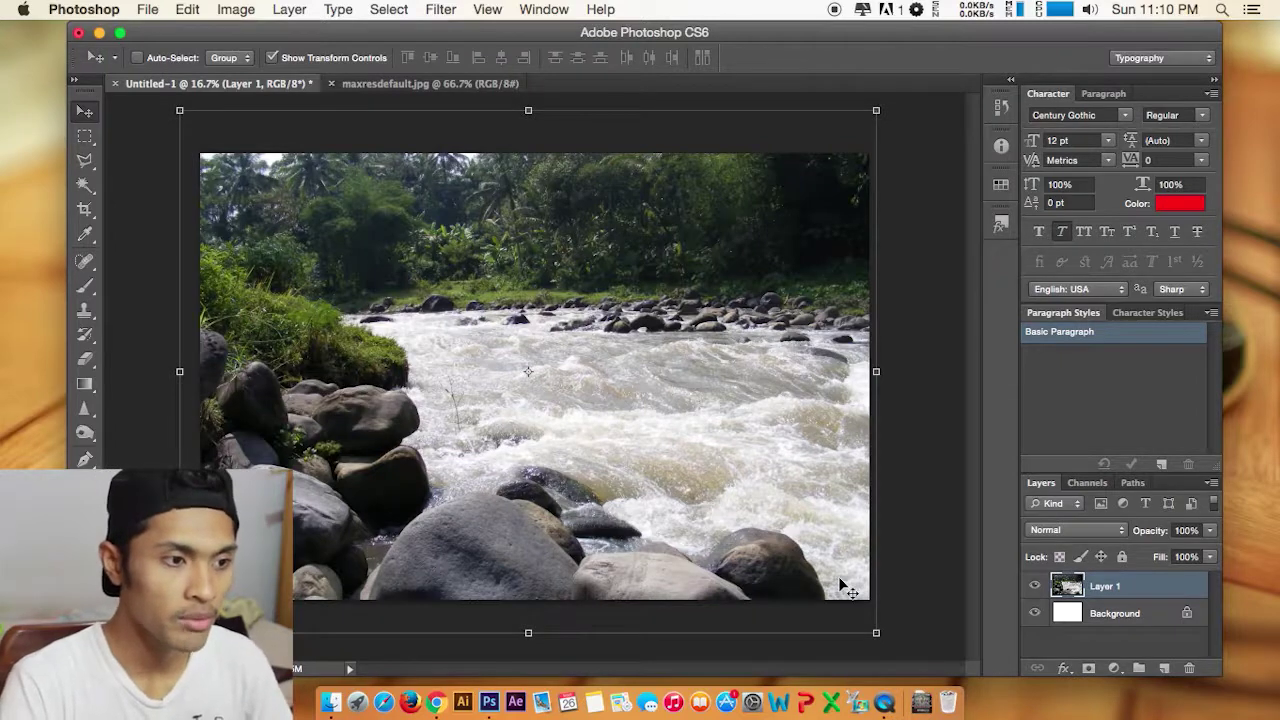
pyautogui.hotkey('ctrl', 'Left')
pyautogui.hotkey('ctrl', 'Right')
pyautogui.hotkey('ctrl', 'Right')
pyautogui.hotkey('ctrl', 'Left')
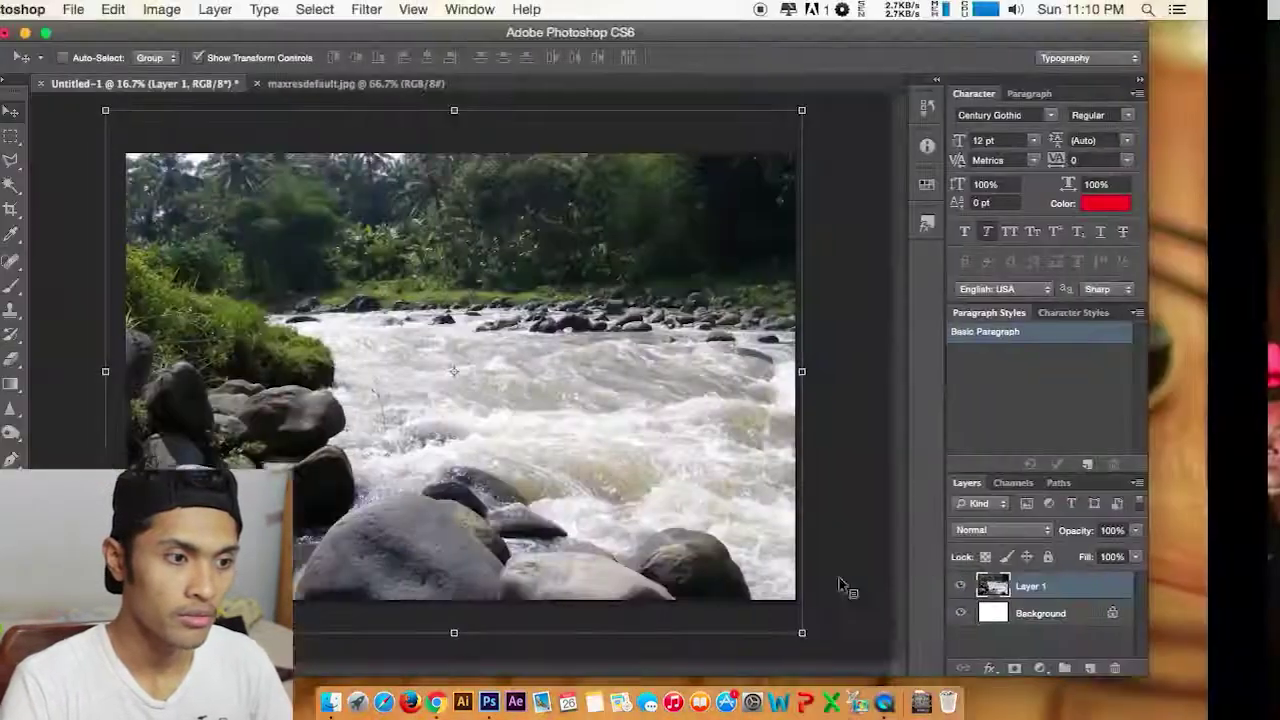
pyautogui.hotkey('ctrl', 'Left')
pyautogui.hotkey('ctrl', 'Right')
pyautogui.hotkey('ctrl', 'Right')
pyautogui.hotkey('ctrl', 'Left')
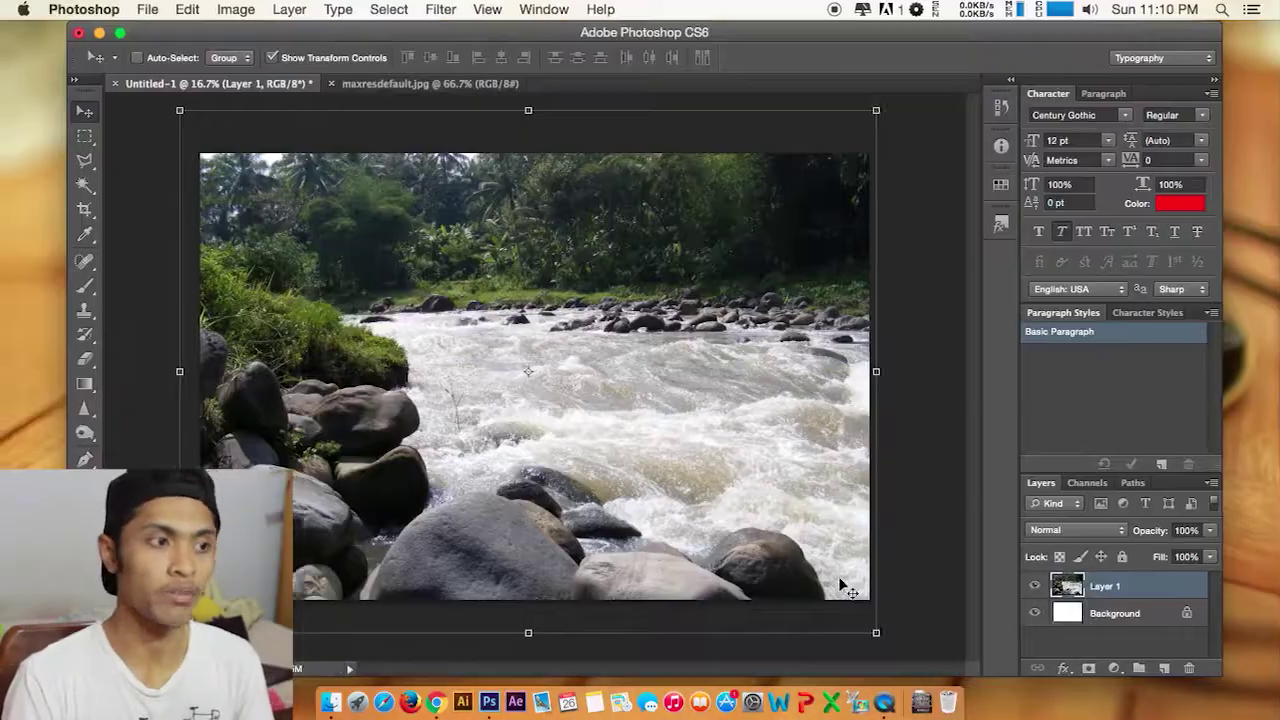
pyautogui.click(99, 33)
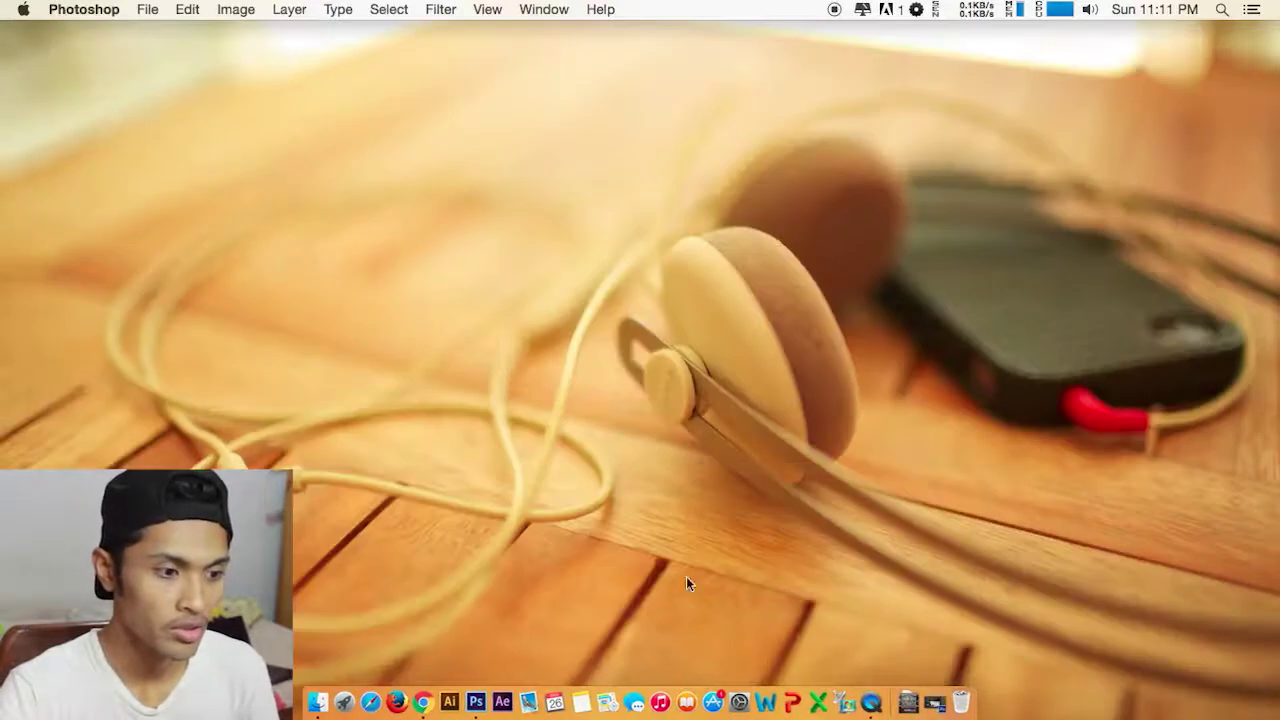
pyautogui.click(424, 697)
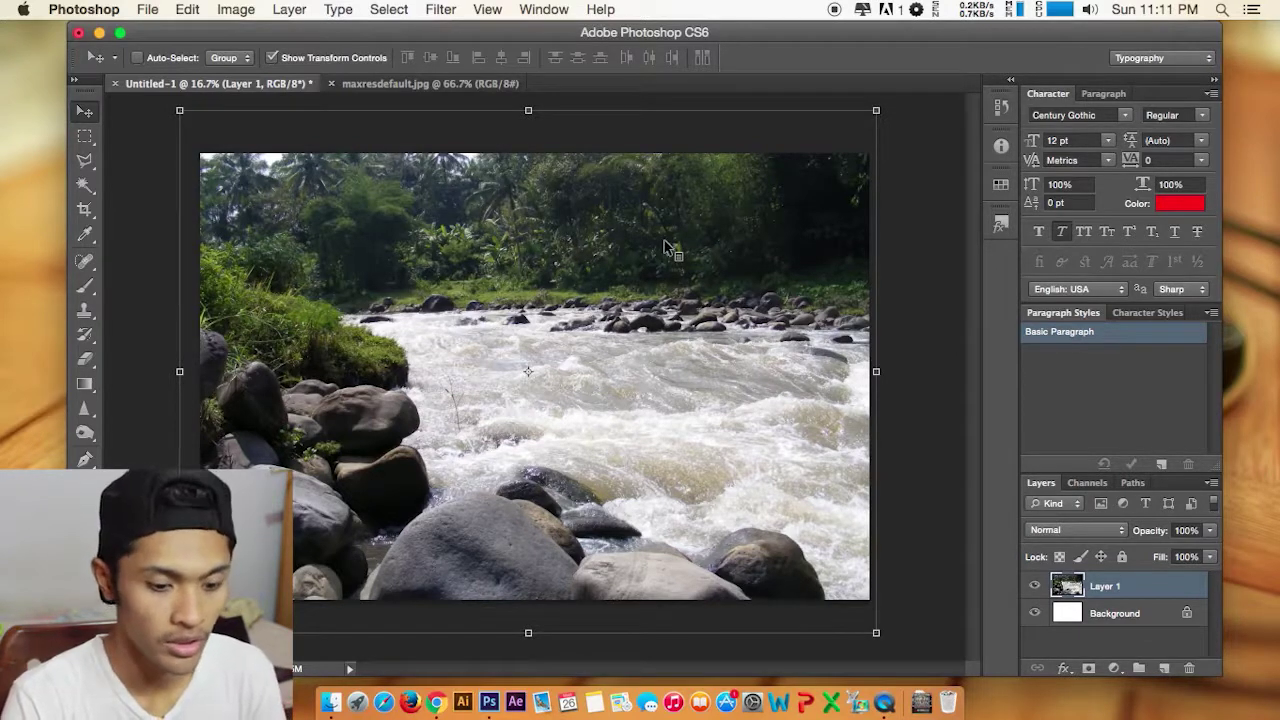
pyautogui.hotkey('ctrl', 'Left')
pyautogui.hotkey('ctrl', 'Right')
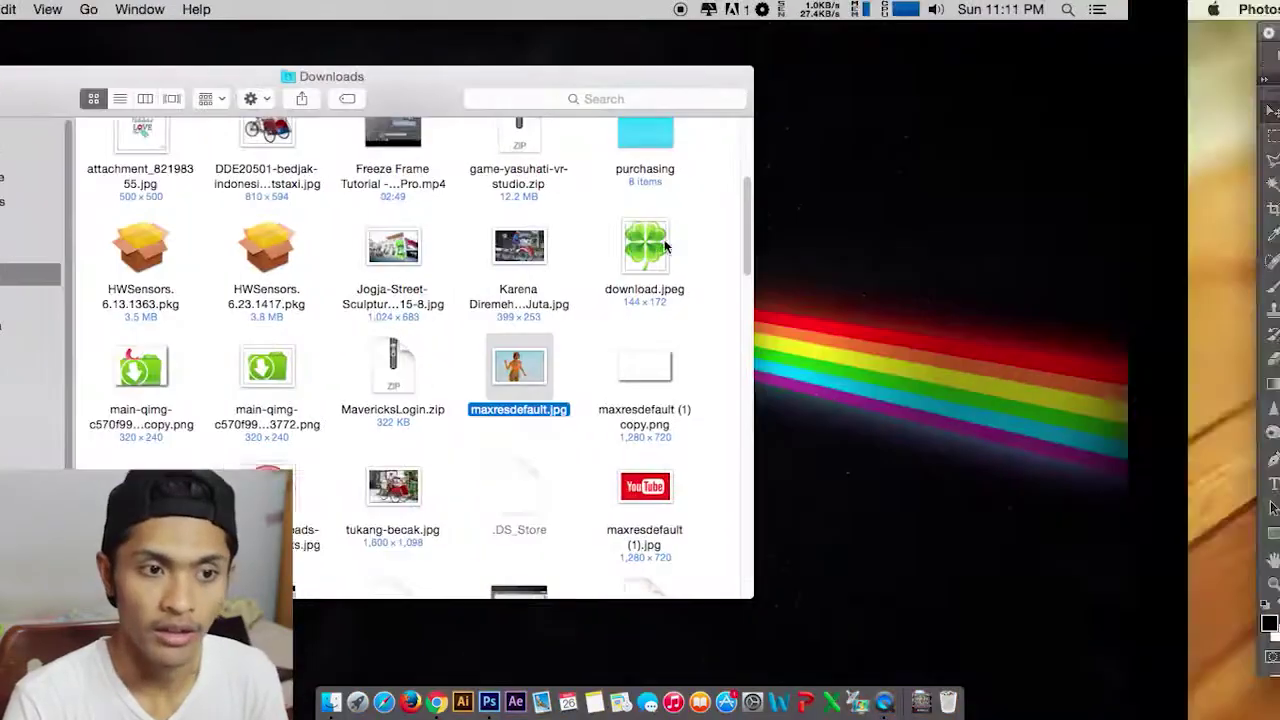
pyautogui.hotkey('ctrl', 'Right')
pyautogui.hotkey('ctrl', 'Left')
pyautogui.hotkey('ctrl', 'Right')
pyautogui.hotkey('ctrl', 'Right')
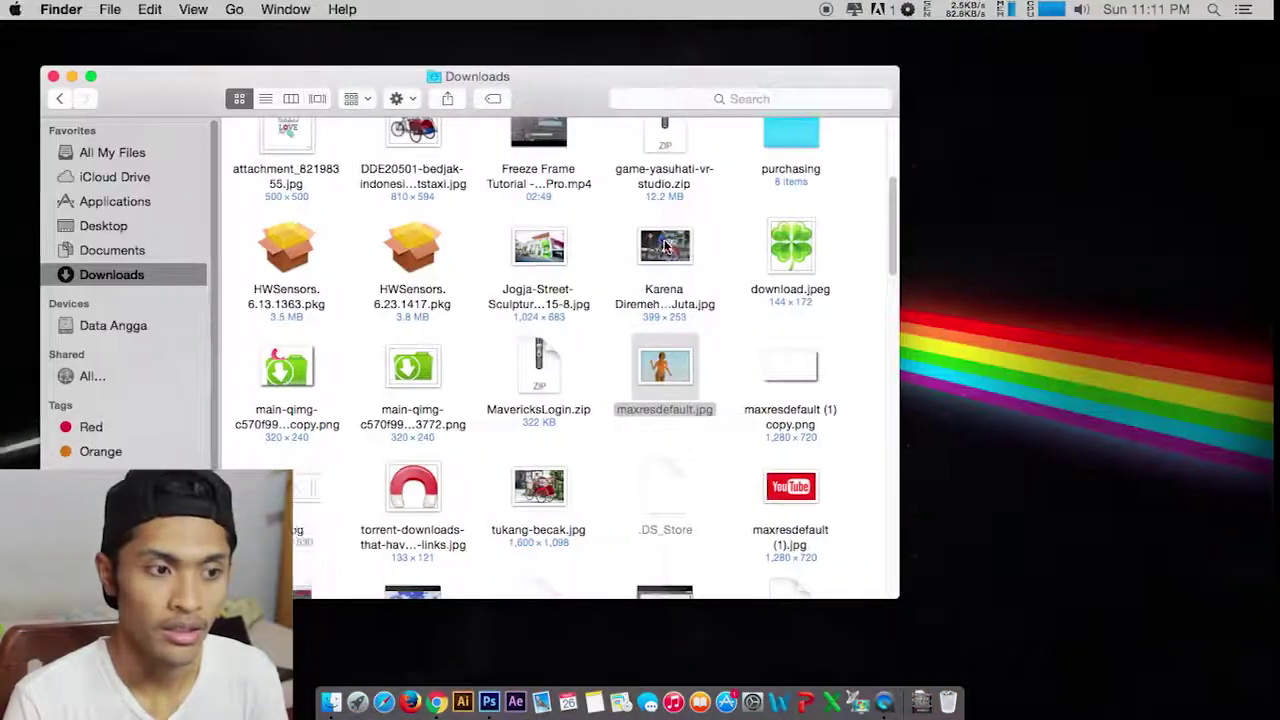
pyautogui.hotkey('ctrl', 'Left')
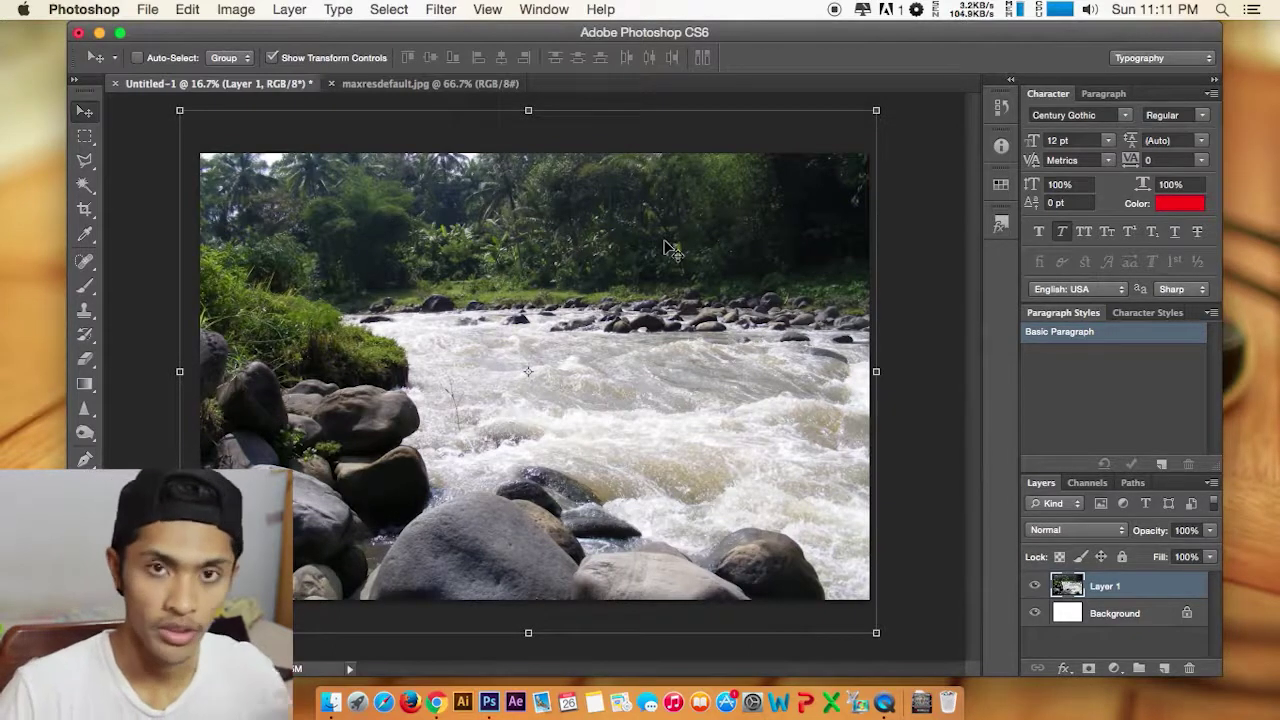
# In maxresdefault.jpg, convert the locked background to a regular layer and delete the upper sea area selected with the Magic Wand at tolerance 32
pyautogui.hotkey('ctrl', 'Tab')
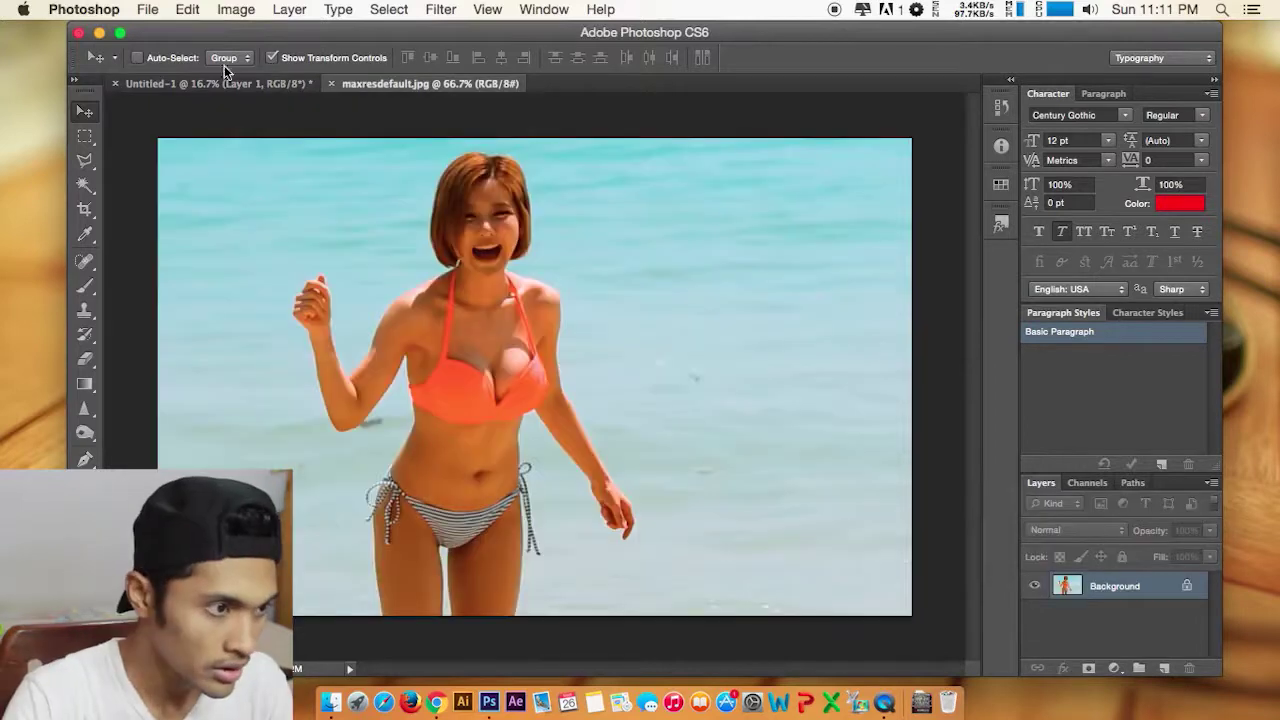
pyautogui.click(234, 82)
pyautogui.click(438, 85)
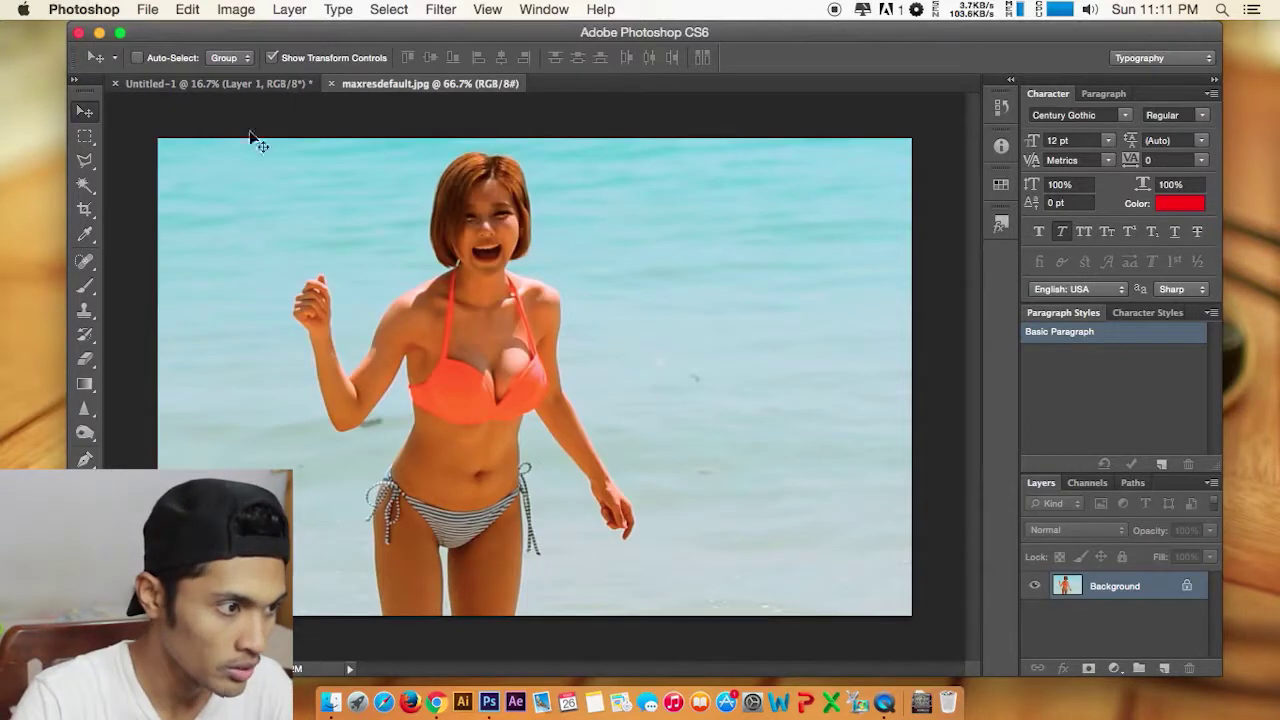
pyautogui.click(83, 161)
pyautogui.click(84, 185)
pyautogui.click(345, 192)
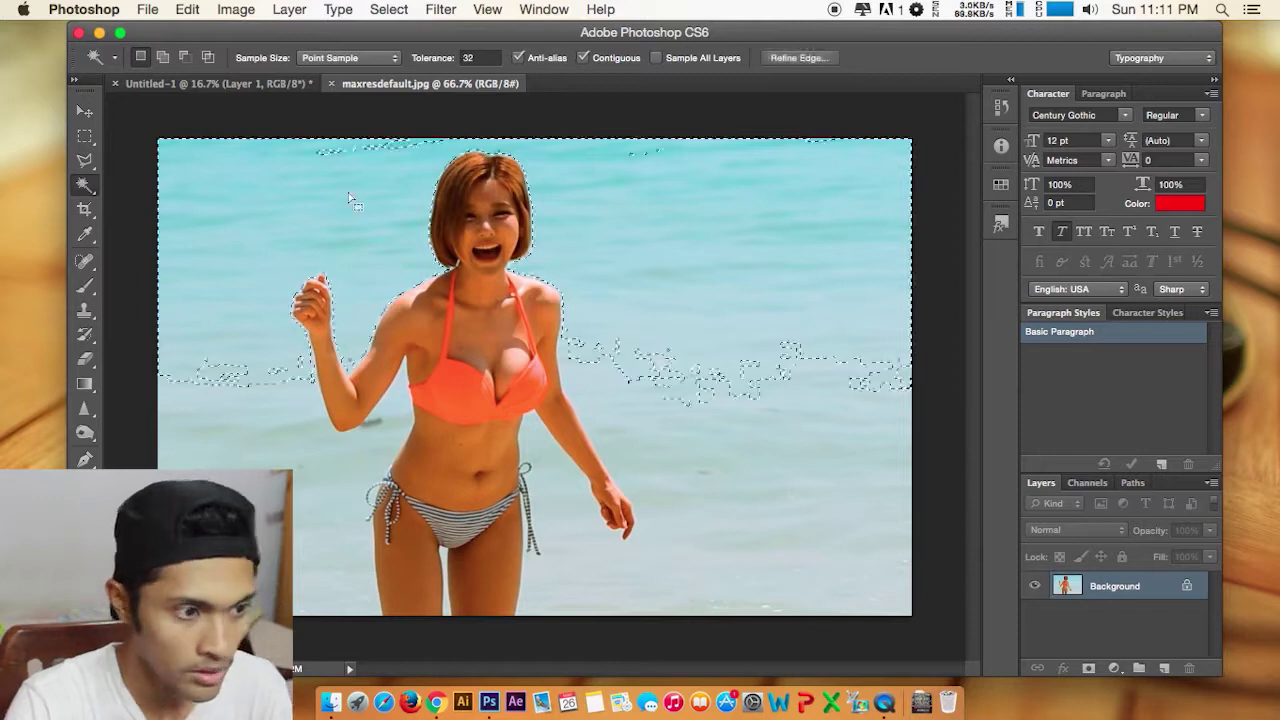
pyautogui.doubleClick(1120, 585)
pyautogui.click(807, 290)
pyautogui.press('Delete')
# Select and delete the remaining lower sea areas on both sides of the woman with the Magic Wand
pyautogui.click(818, 470)
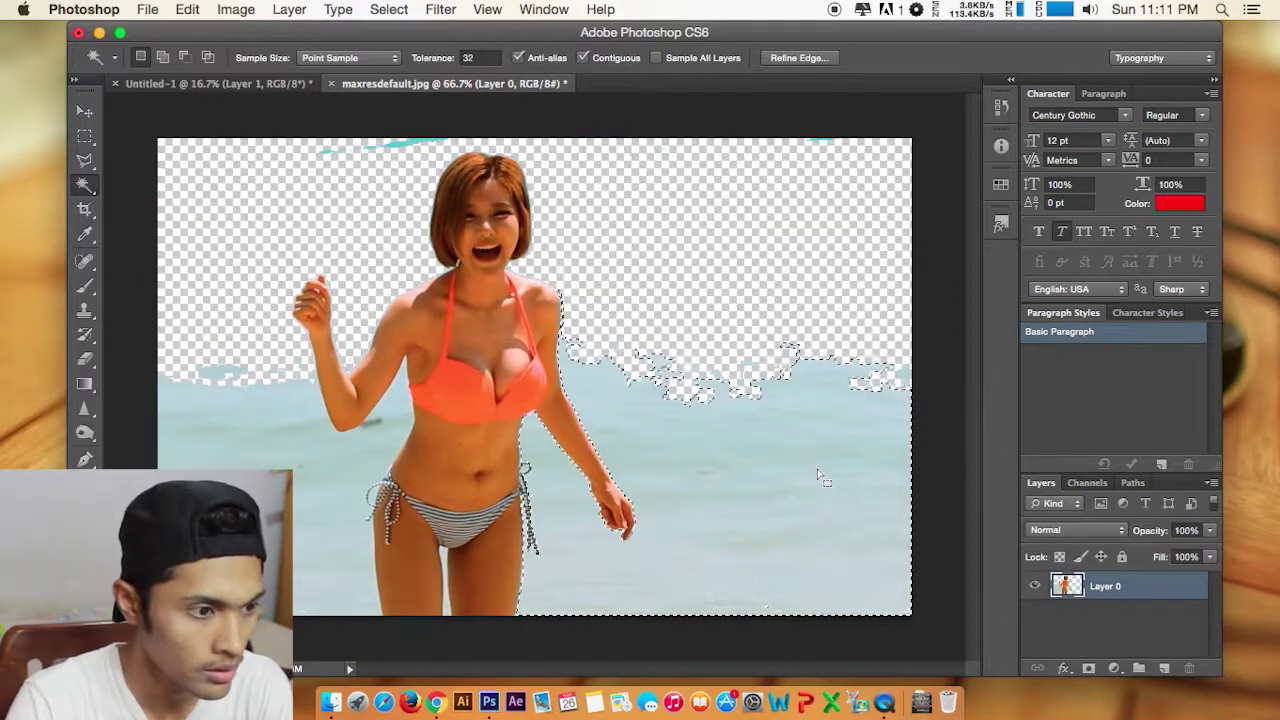
pyautogui.press('Delete')
pyautogui.click(197, 440)
pyautogui.press('Delete')
pyautogui.press('super+d')
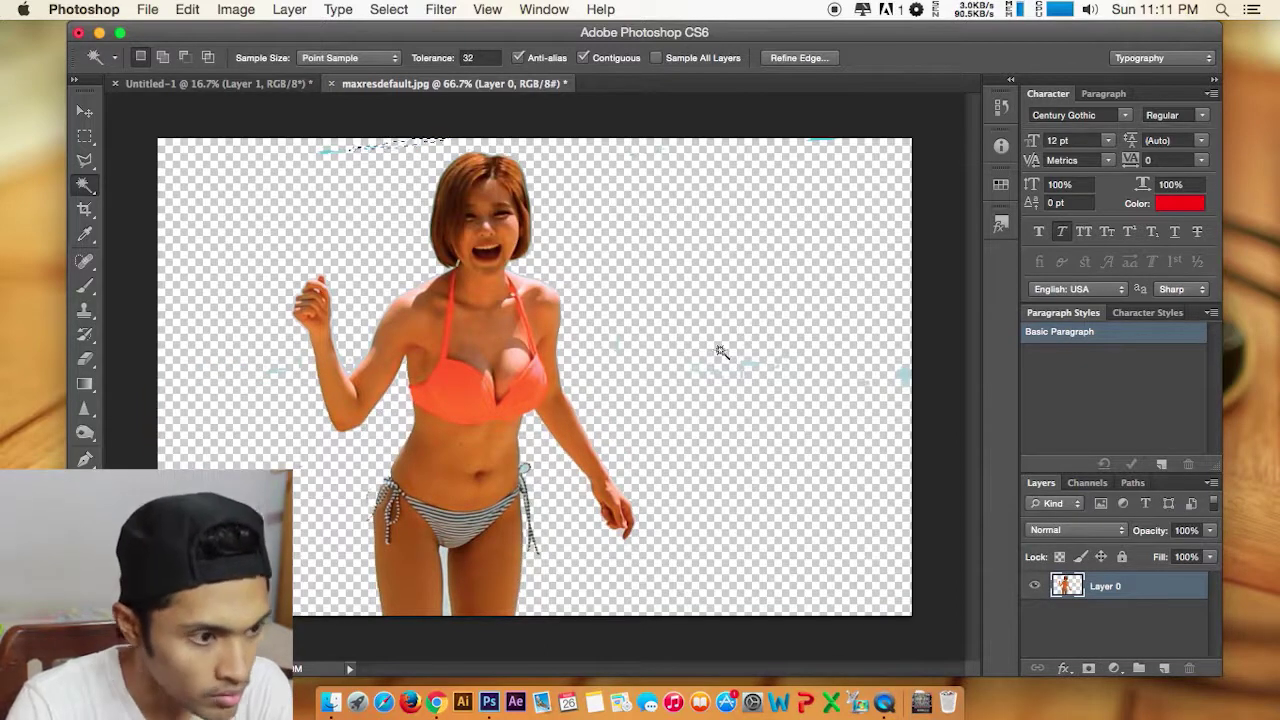
# Use Magic Wand selections to remove leftover sea fragments around the woman, including the patches near the photo's upper edge
pyautogui.click(399, 155)
pyautogui.click(358, 348)
pyautogui.click(691, 296)
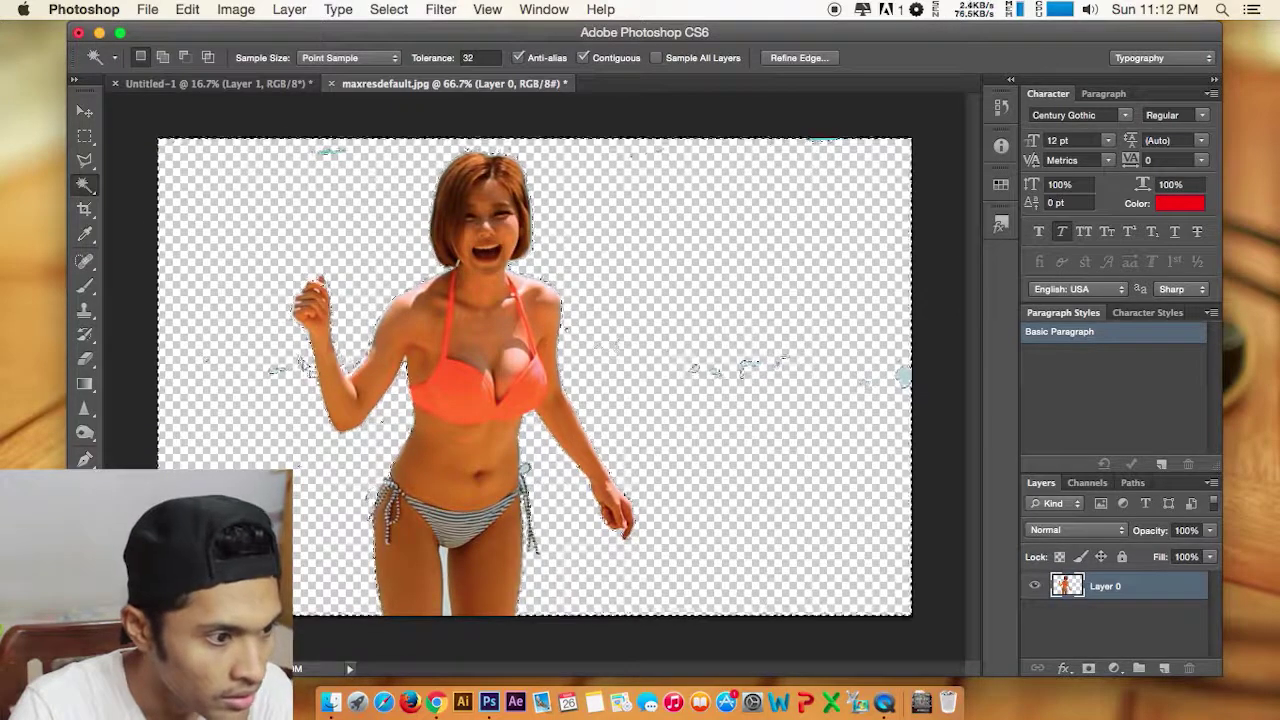
pyautogui.click(280, 399)
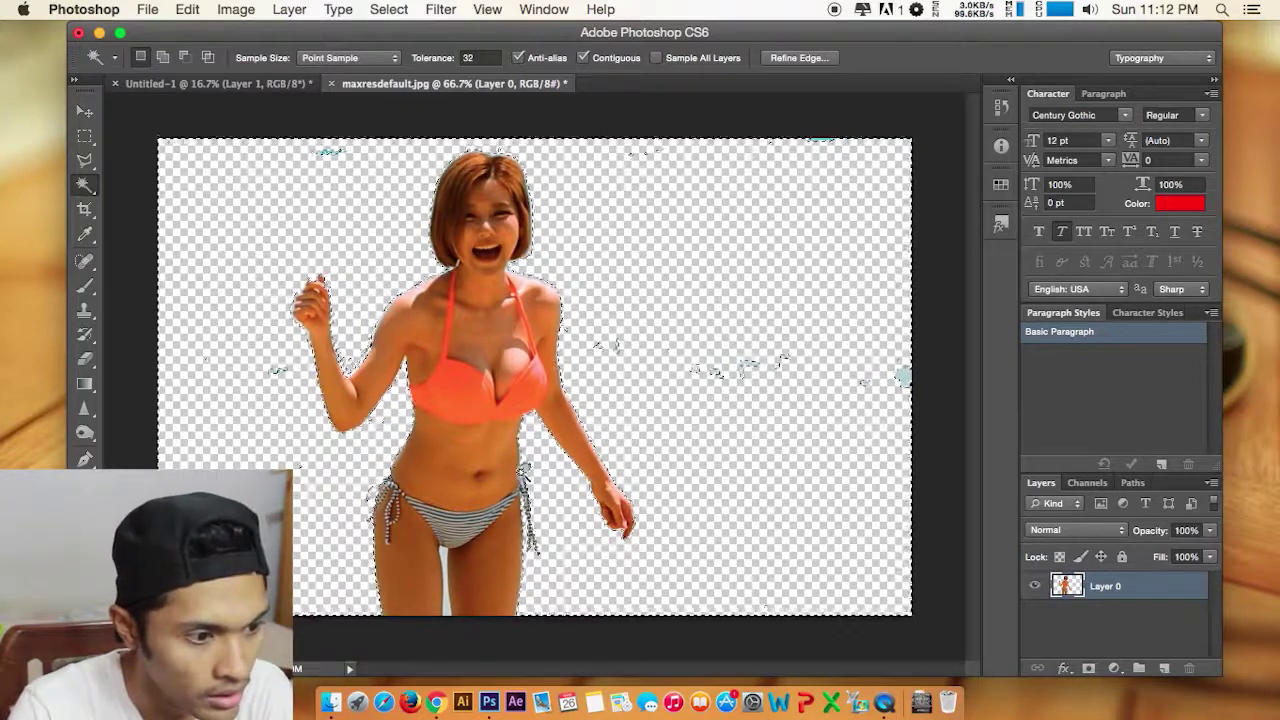
pyautogui.click(527, 474)
pyautogui.press('super+d')
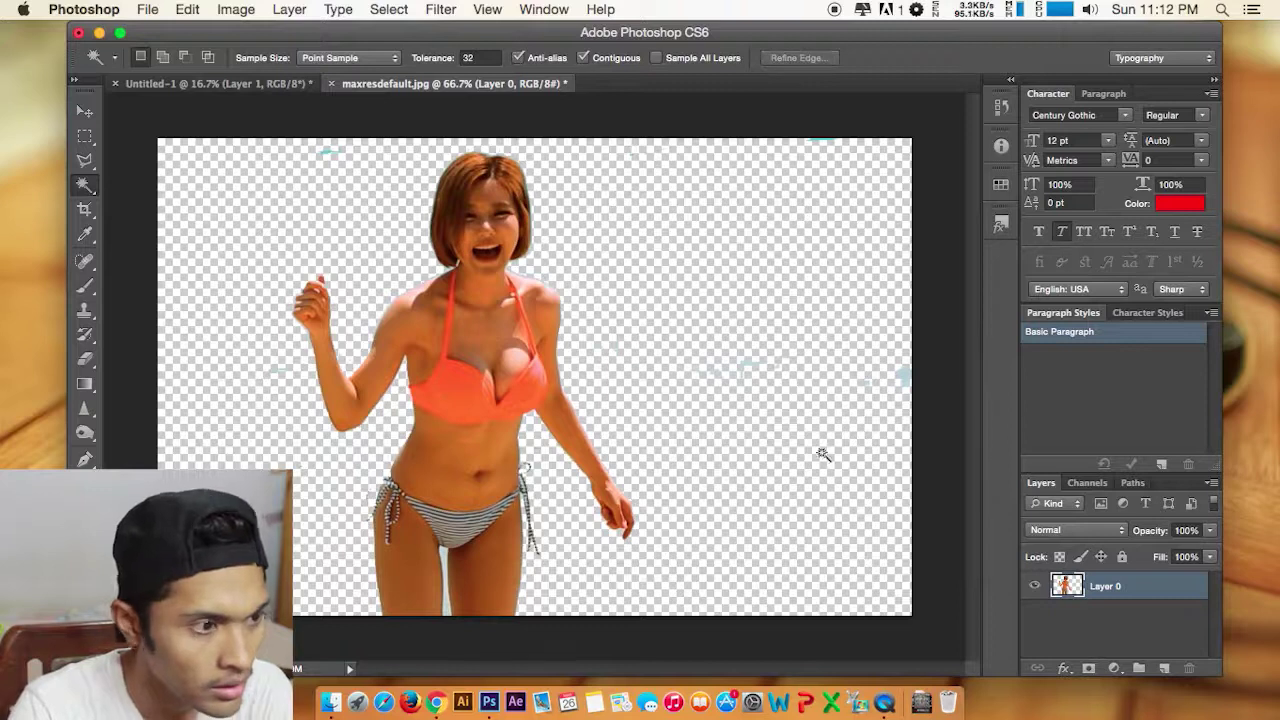
pyautogui.click(330, 152)
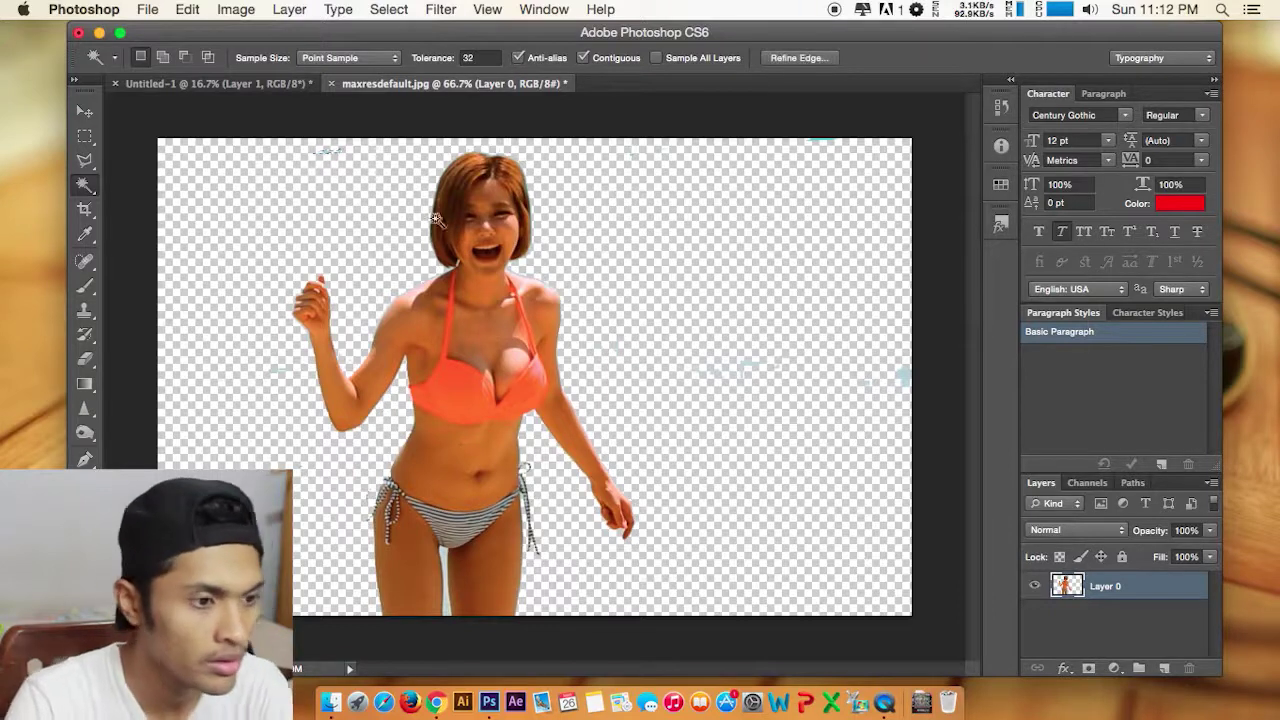
# Load Layer 0's outline as a selection and erase leftover sea specks around the woman with a 200 px Eraser
pyautogui.keyDown('super'); pyautogui.click(1067, 586); pyautogui.keyUp('super')
pyautogui.press('e')
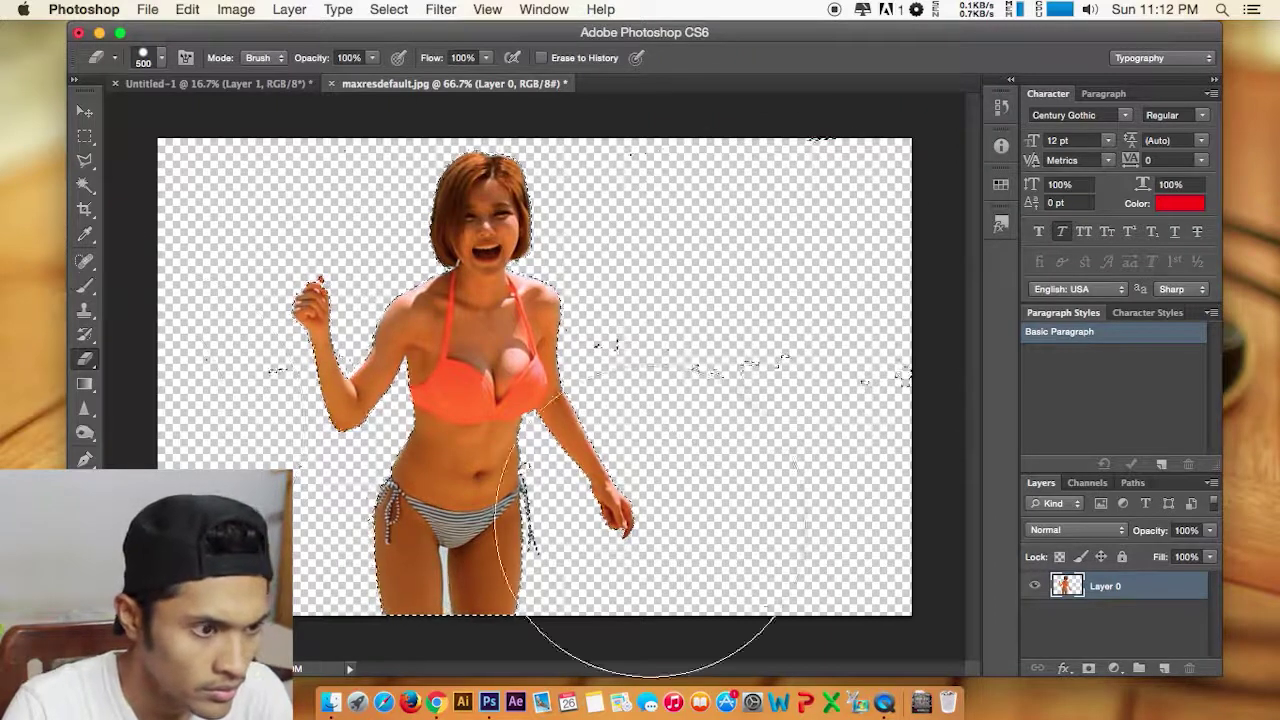
pyautogui.press('[')
pyautogui.press('[')
pyautogui.press('[')
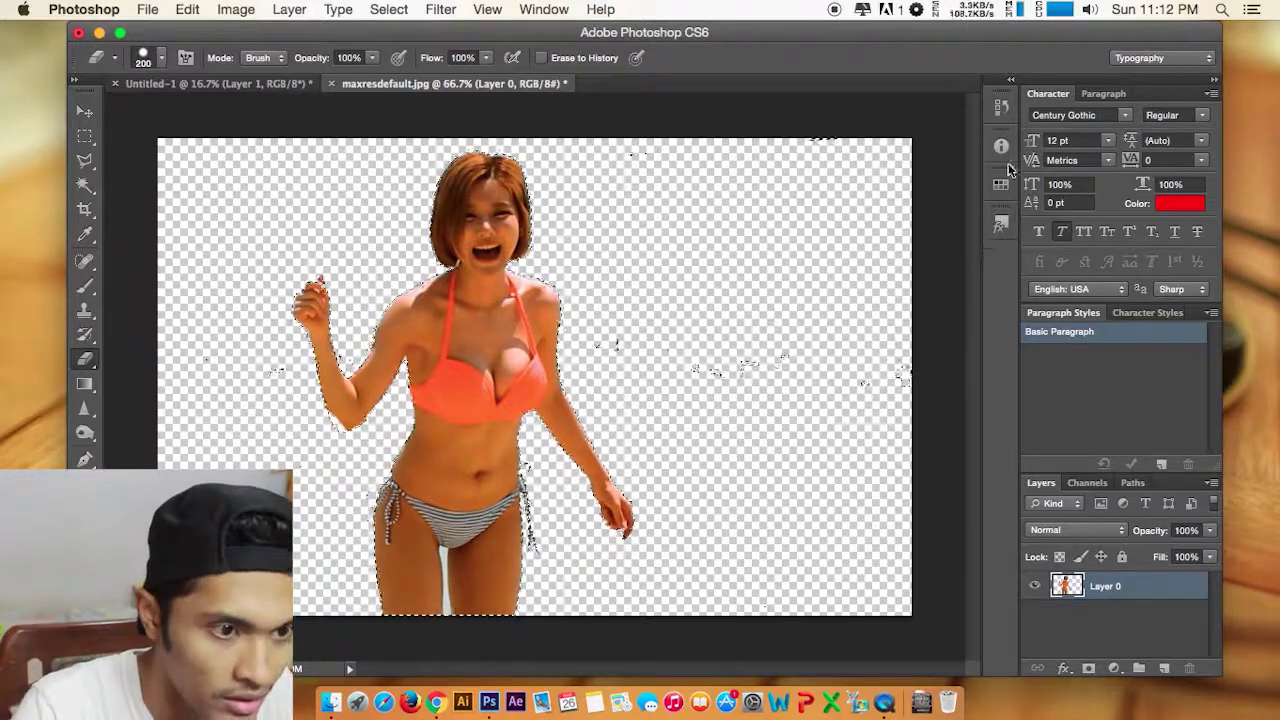
pyautogui.click(1000, 107)
pyautogui.click(912, 234)
pyautogui.click(909, 197)
pyautogui.click(227, 495)
pyautogui.click(240, 515)
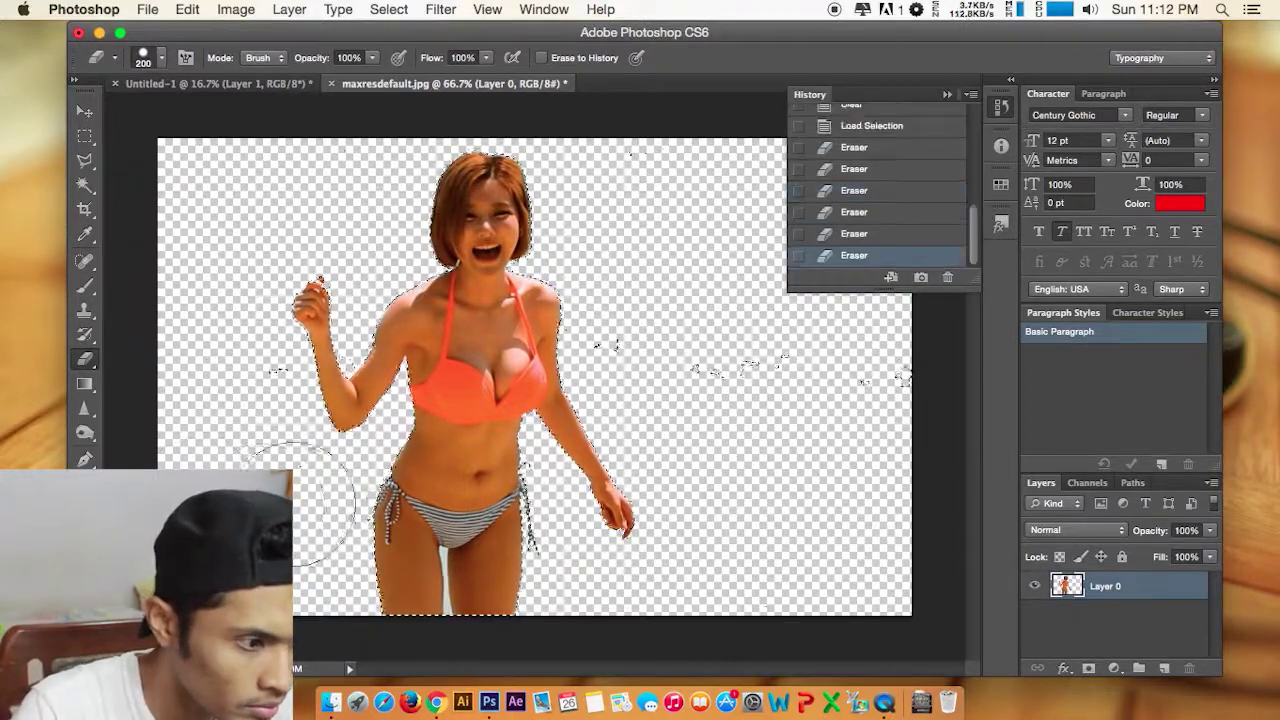
pyautogui.click(257, 535)
pyautogui.click(602, 340)
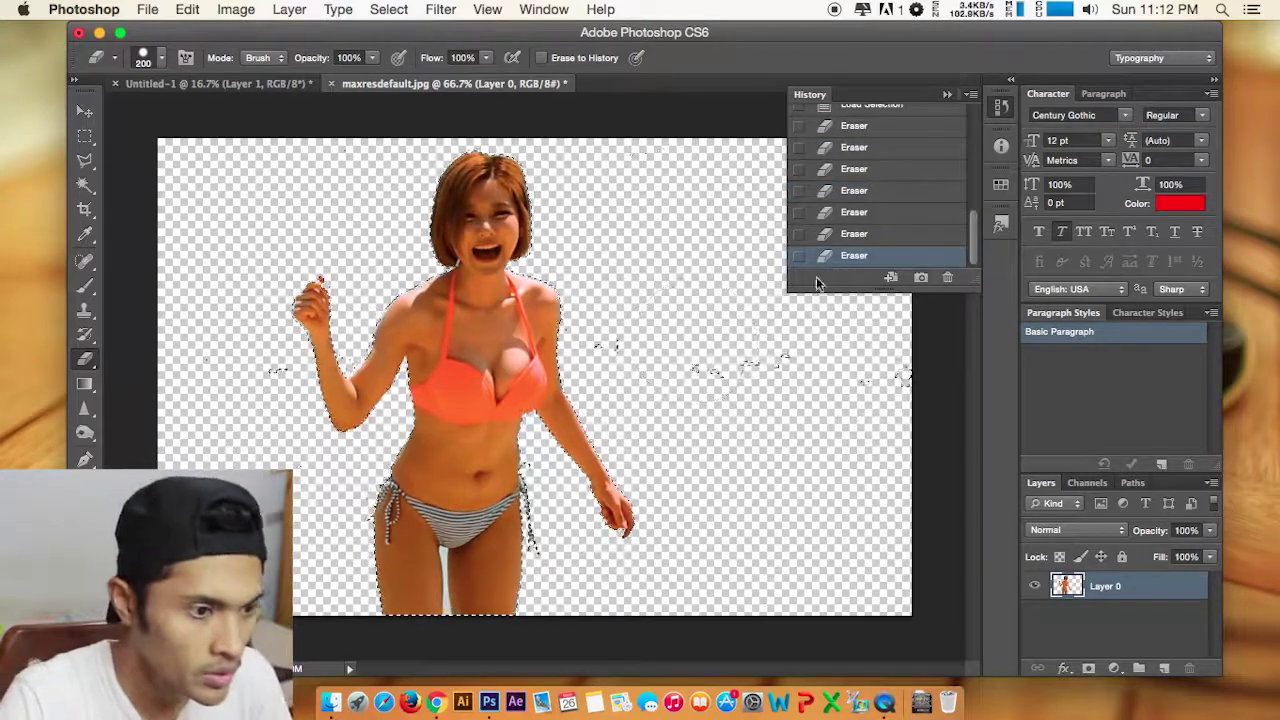
# Deselect, copy the entire canvas with the cut-out woman, and paste it into Untitled-1 above the river layer
pyautogui.press('l')
pyautogui.press('super+d')
pyautogui.press('super+a')
pyautogui.press('super+c')
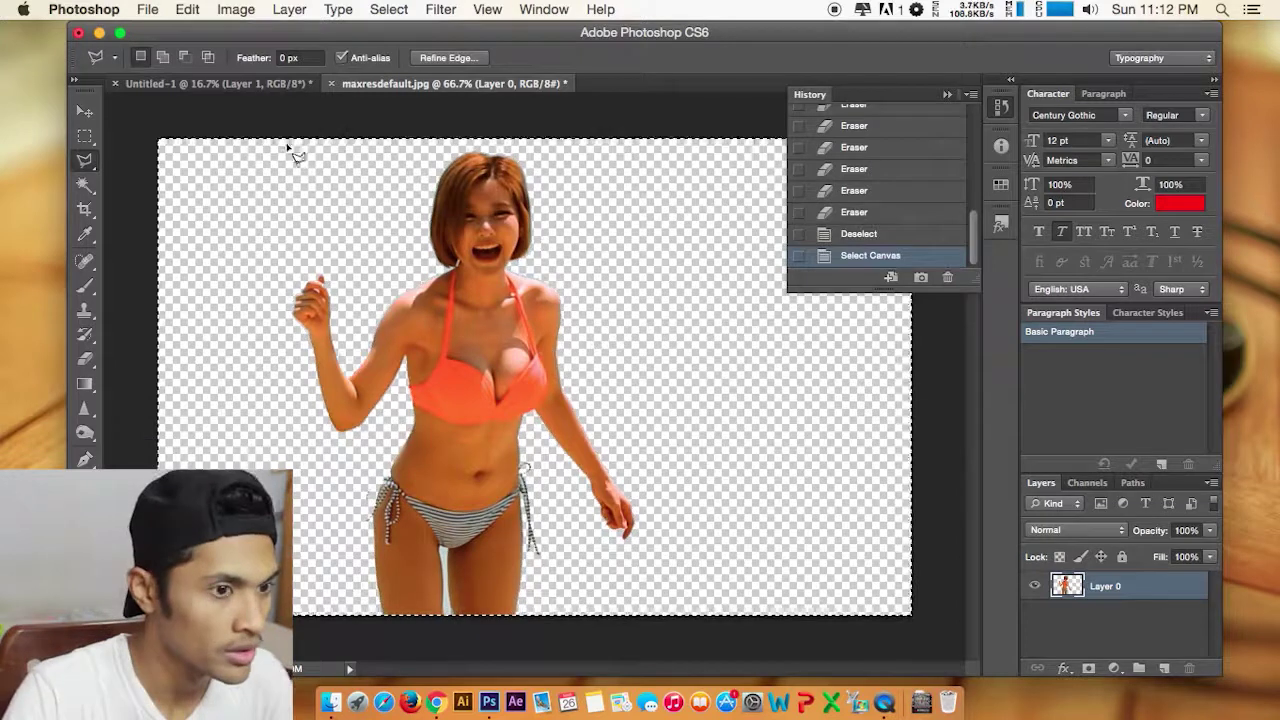
pyautogui.click(215, 83)
pyautogui.click(947, 93)
pyautogui.press('super+v')
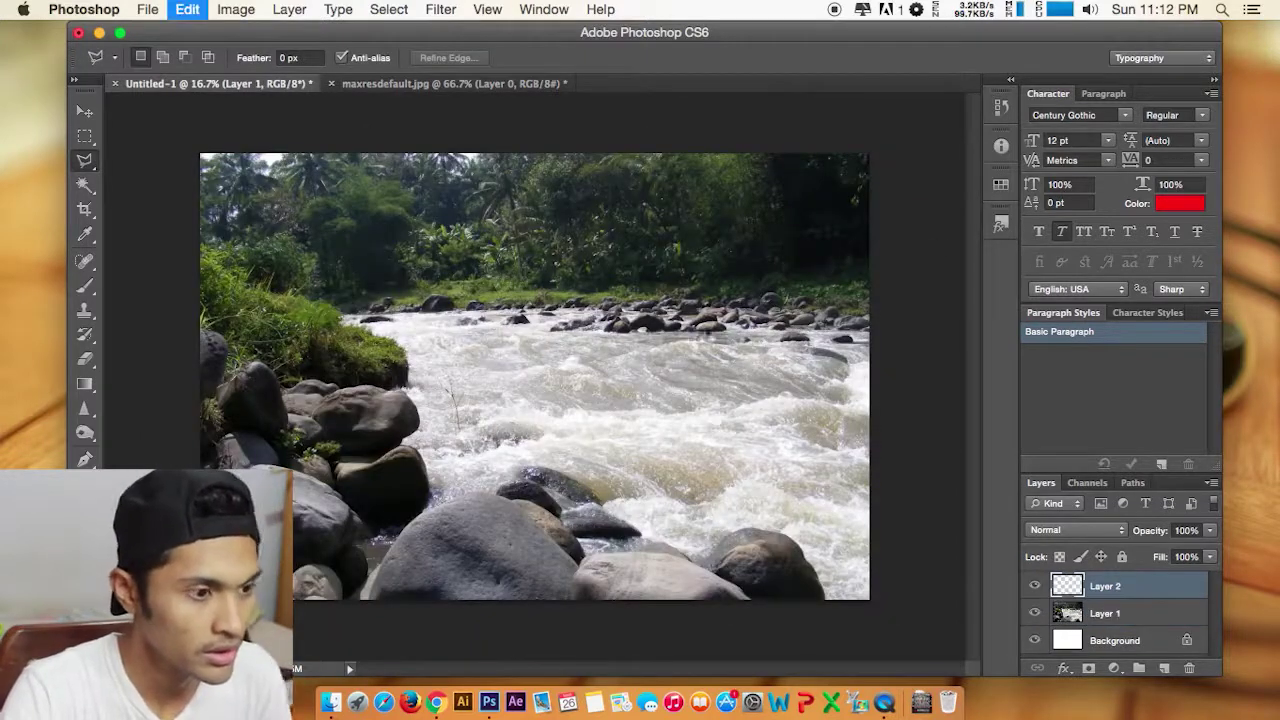
# Scale the pasted woman to about 144% with Free Transform and position her in the river just above the foreground rocks
pyautogui.press('super+t')
pyautogui.moveTo(631, 319)
pyautogui.mouseDown()
pyautogui.moveTo(711, 266)
pyautogui.moveTo(642, 336)
pyautogui.mouseUp()
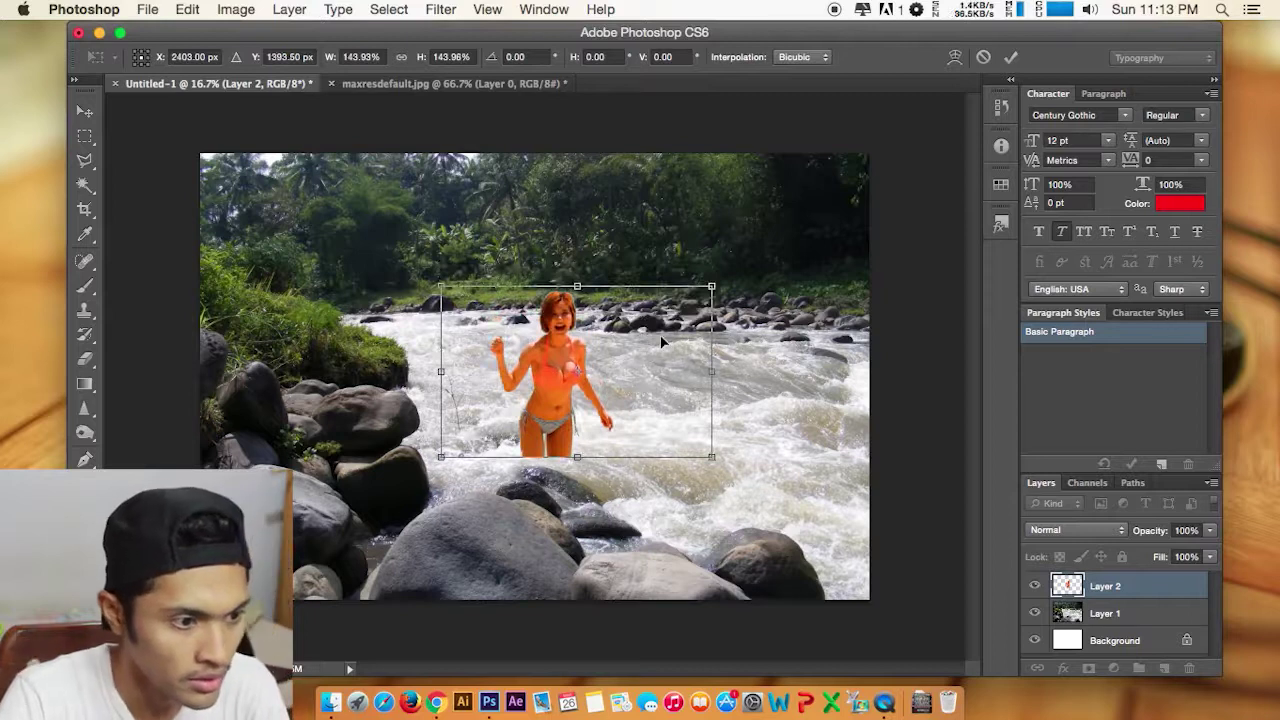
pyautogui.press('Return')
pyautogui.press('l')
pyautogui.press('super+t')
pyautogui.moveTo(569, 402)
pyautogui.mouseDown()
pyautogui.moveTo(519, 354)
pyautogui.moveTo(505, 385)
pyautogui.moveTo(540, 395)
pyautogui.moveTo(550, 415)
pyautogui.mouseUp()
pyautogui.press('Return')
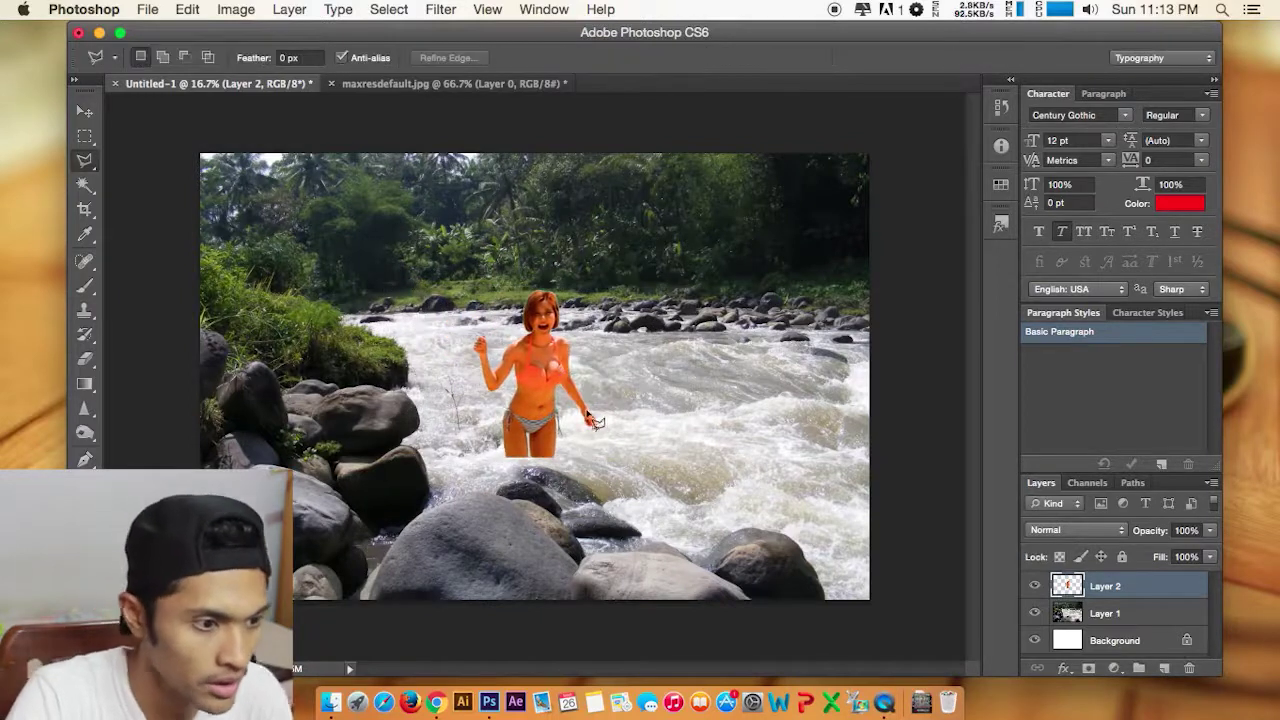
# Select the leftover background between the woman's legs with the Magic Wand, clear it, and deselect
pyautogui.click(86, 185)
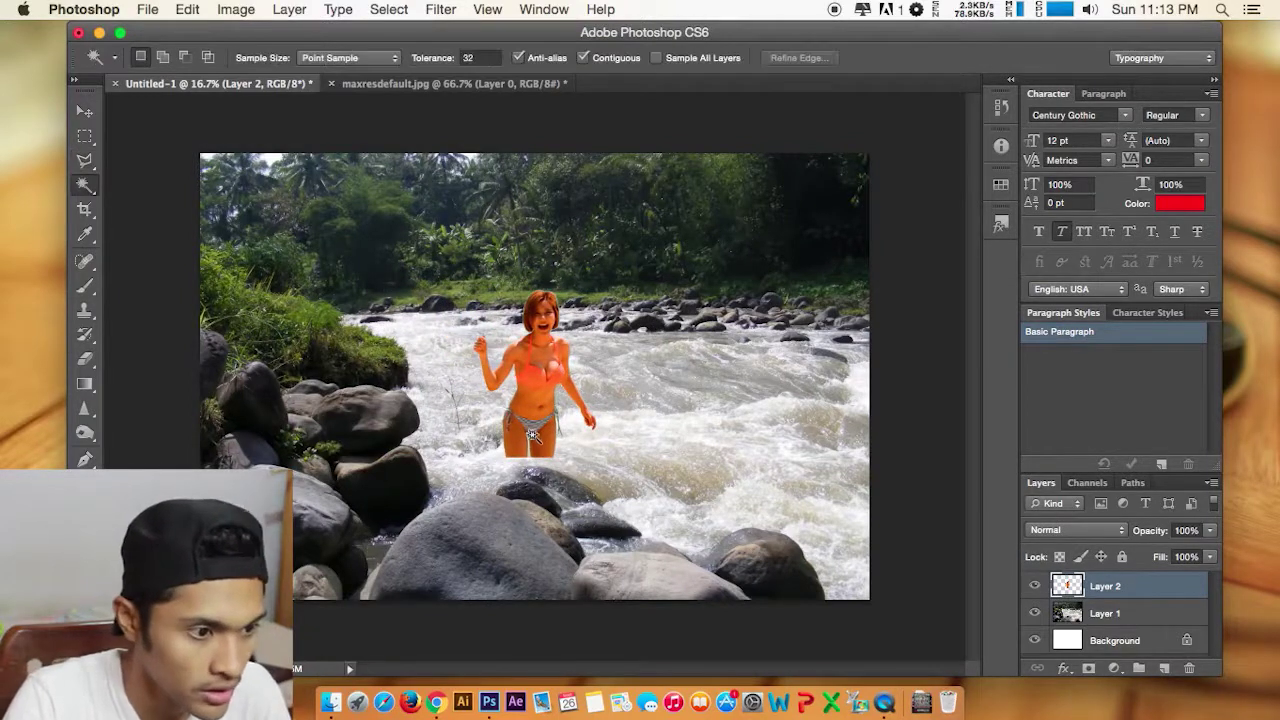
pyautogui.click(532, 458)
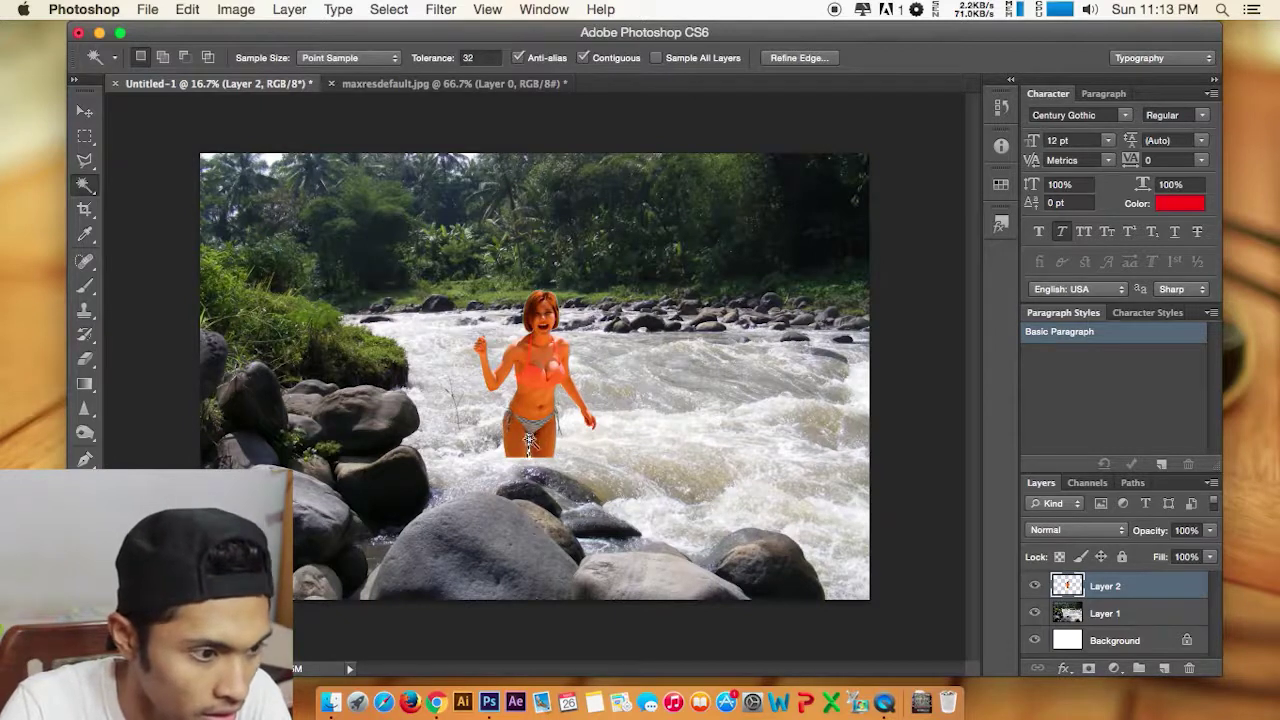
pyautogui.press('super+d')
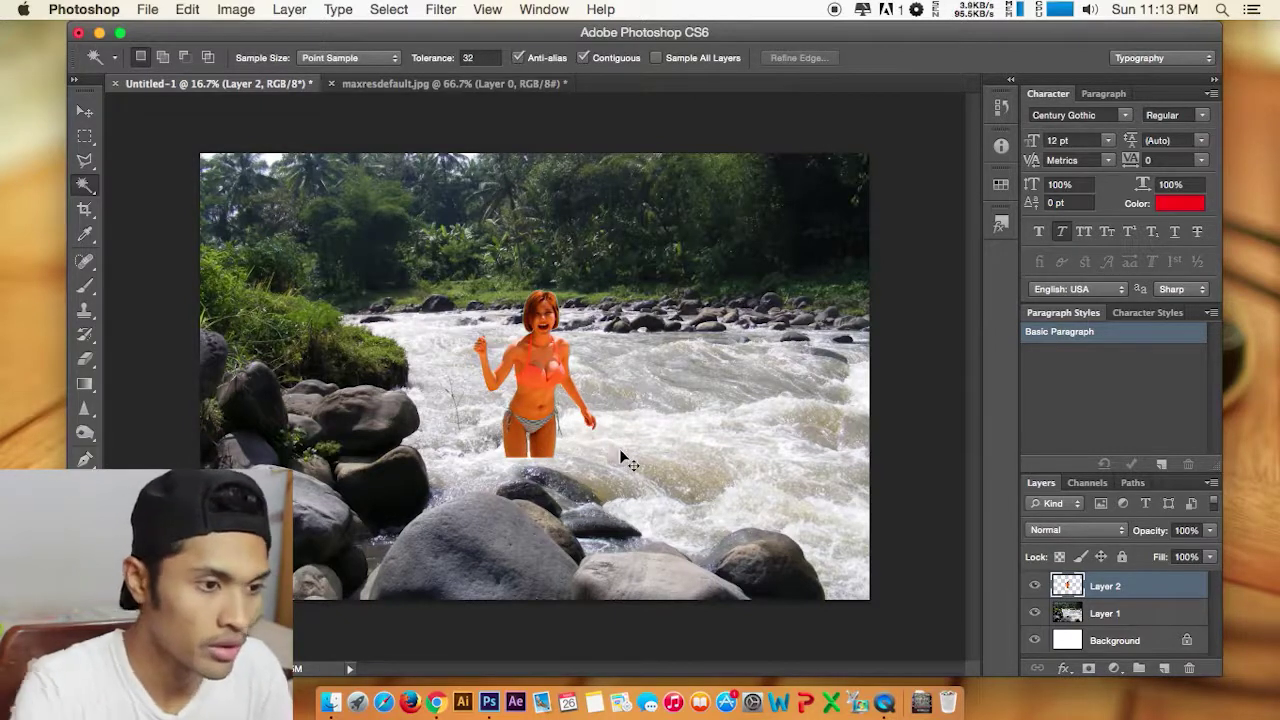
# Adjust the Color Balance of Layer 2 to match the river scene, setting the shadows to 0, -4, -5
pyautogui.press('super+b')
pyautogui.moveTo(712, 222); pyautogui.dragTo(1042, 226)
pyautogui.moveTo(931, 349); pyautogui.dragTo(995, 349)
pyautogui.moveTo(929, 317)
pyautogui.mouseDown()
pyautogui.moveTo(914, 321)
pyautogui.moveTo(980, 323)
pyautogui.moveTo(963, 332)
pyautogui.moveTo(905, 298)
pyautogui.moveTo(961, 301)
pyautogui.moveTo(922, 301)
pyautogui.moveTo(1013, 343)
pyautogui.moveTo(905, 343)
pyautogui.moveTo(1016, 345)
pyautogui.moveTo(927, 342)
pyautogui.moveTo(974, 342)
pyautogui.moveTo(977, 323)
pyautogui.moveTo(931, 326)
pyautogui.moveTo(929, 299)
pyautogui.mouseUp()
pyautogui.click(986, 396)
pyautogui.click(777, 395)
pyautogui.moveTo(973, 341); pyautogui.dragTo(925, 322)
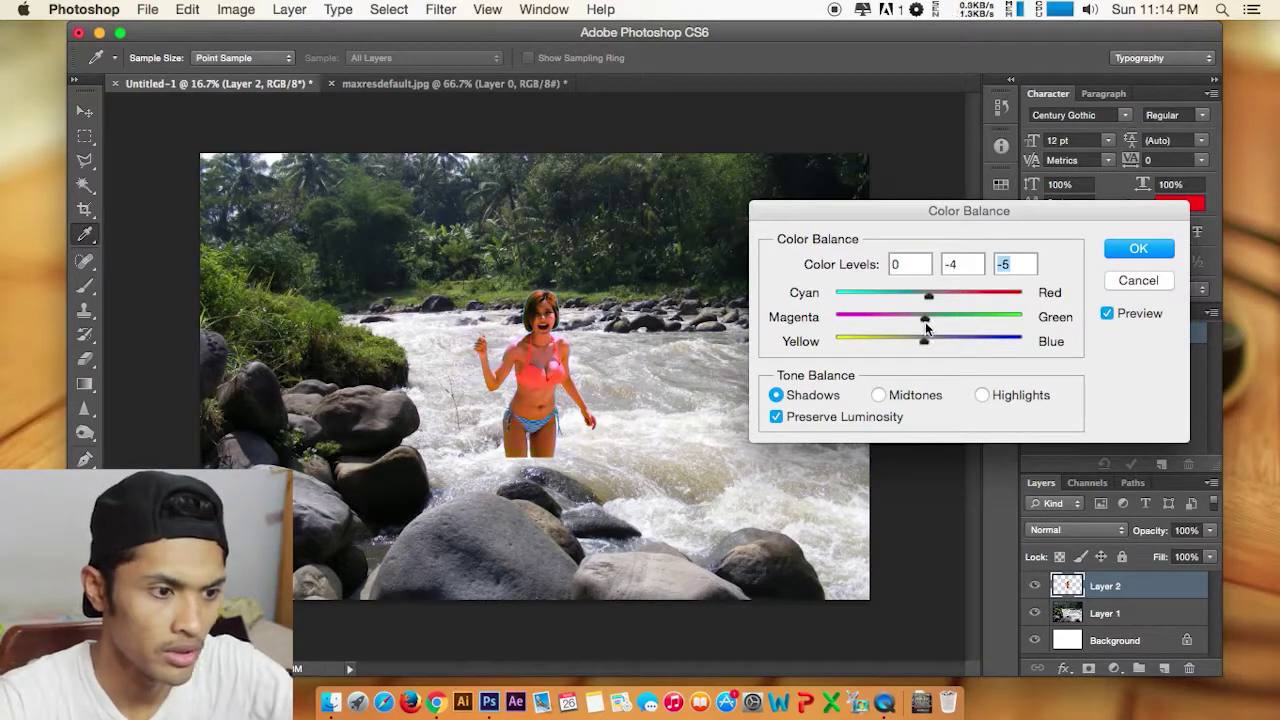
pyautogui.click(1133, 252)
# Hide Layer 2 and outline a patch of river water where the woman's legs end with the Polygonal Lasso
pyautogui.press('w')
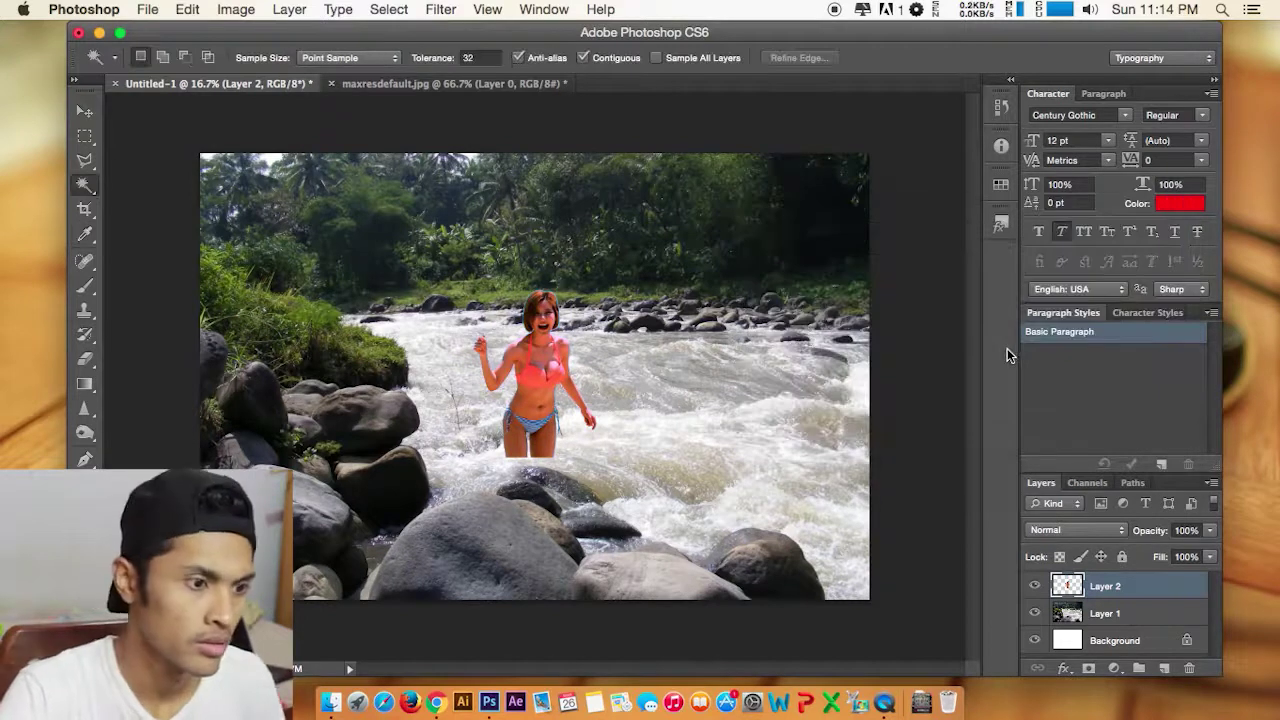
pyautogui.press('e')
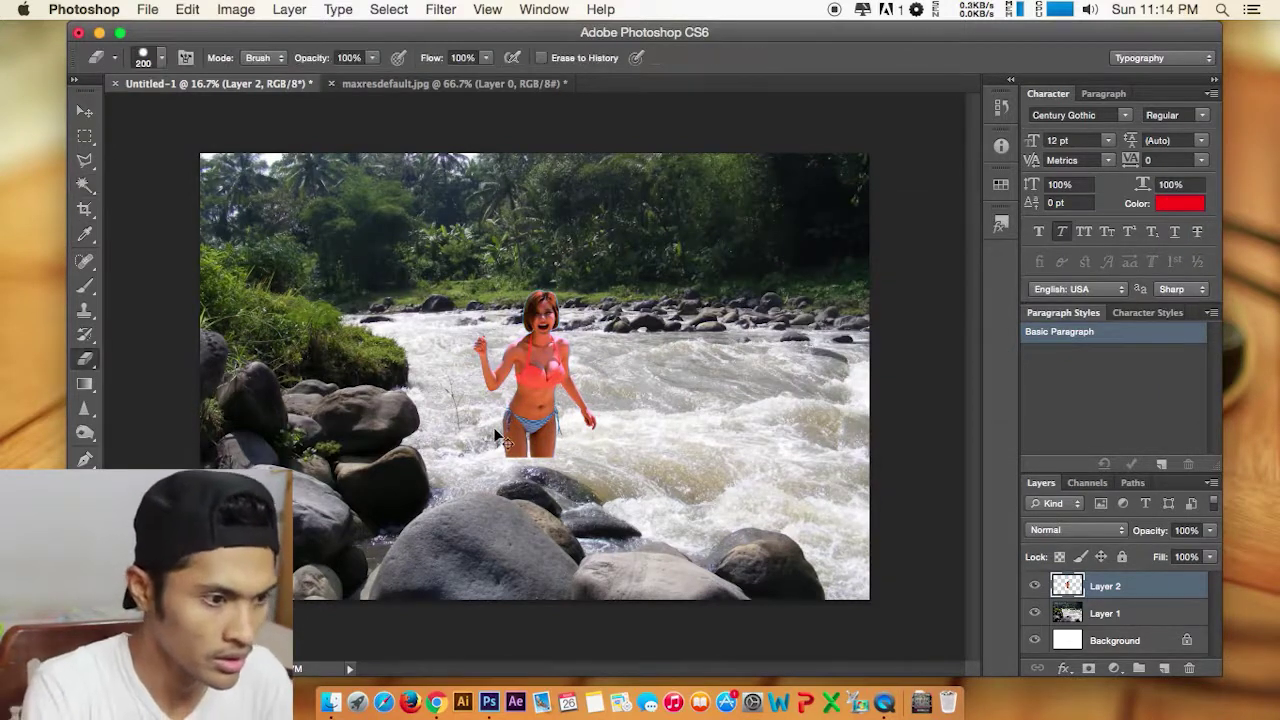
pyautogui.press('super+equal')
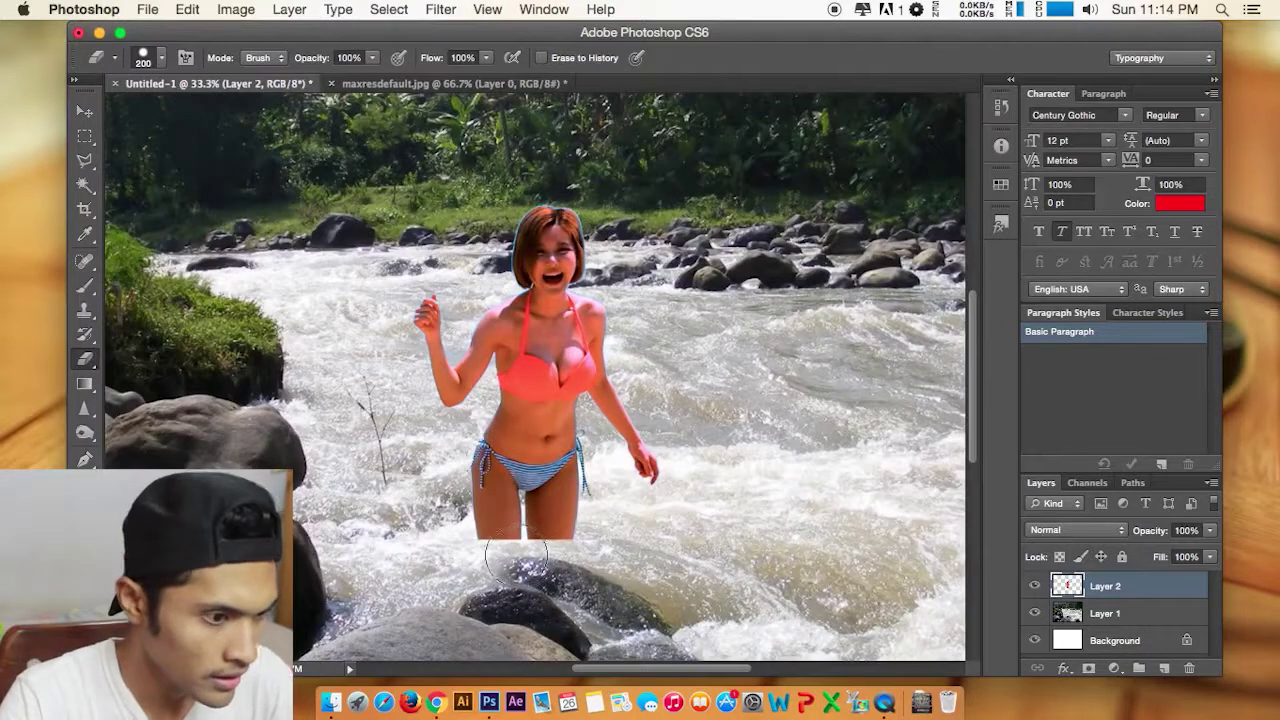
pyautogui.click(1035, 586)
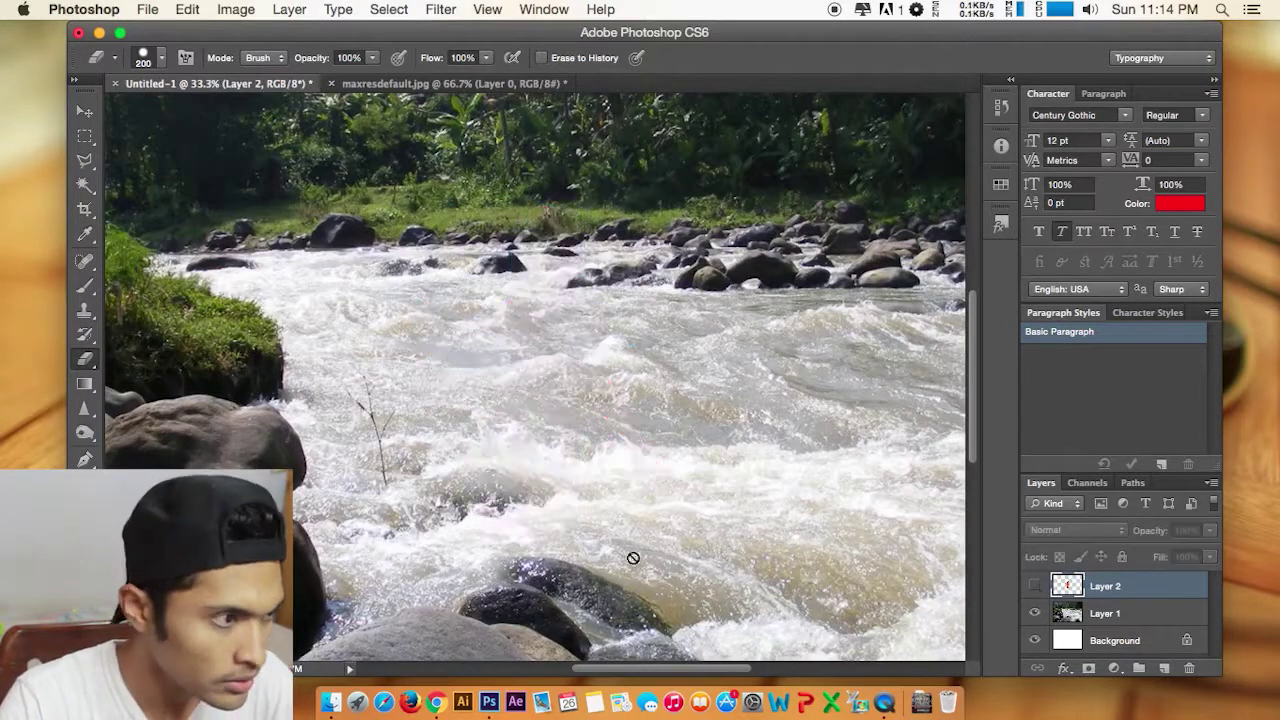
pyautogui.click(85, 162)
pyautogui.moveTo(468, 536)
pyautogui.mouseDown()
pyautogui.moveTo(488, 510)
pyautogui.moveTo(585, 534)
pyautogui.moveTo(595, 523)
pyautogui.moveTo(613, 551)
pyautogui.moveTo(501, 557)
pyautogui.mouseUp()
pyautogui.click(463, 553)
pyautogui.click(467, 537)
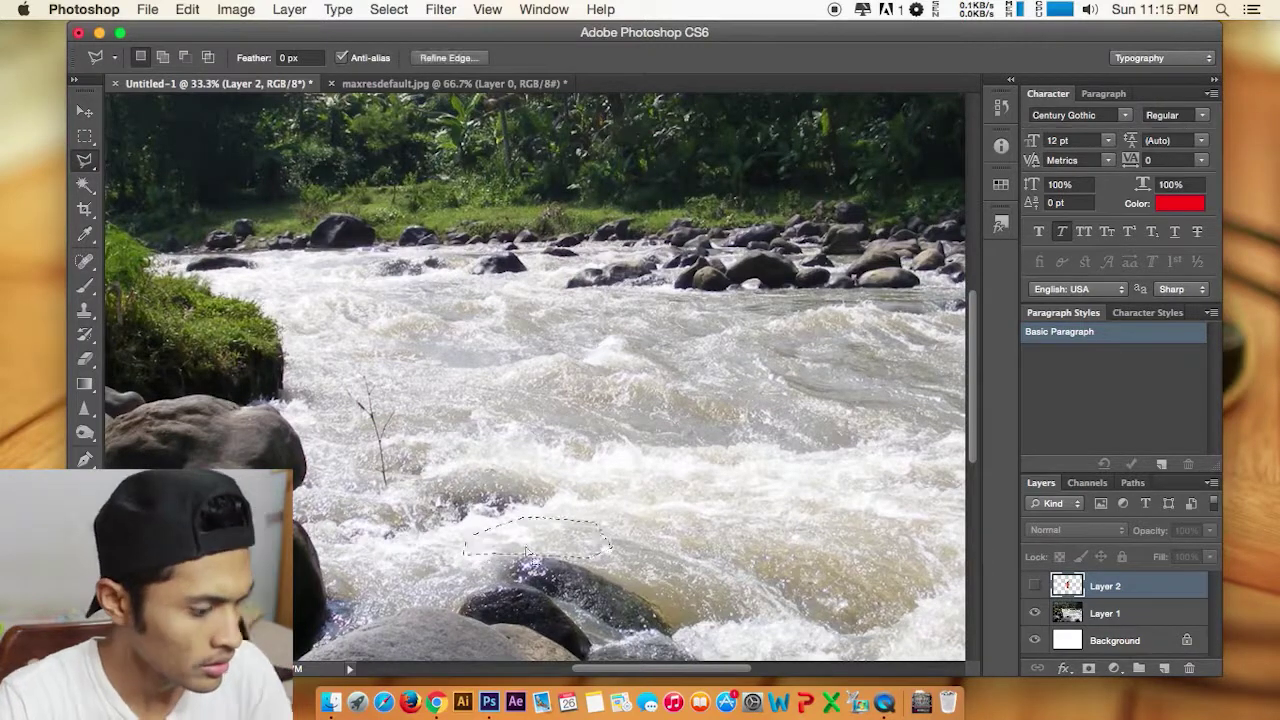
# Copy the selected water patch from Layer 1 into a new layer, place it above Layer 2, and show Layer 2
pyautogui.press('super+v')
pyautogui.press('super+z')
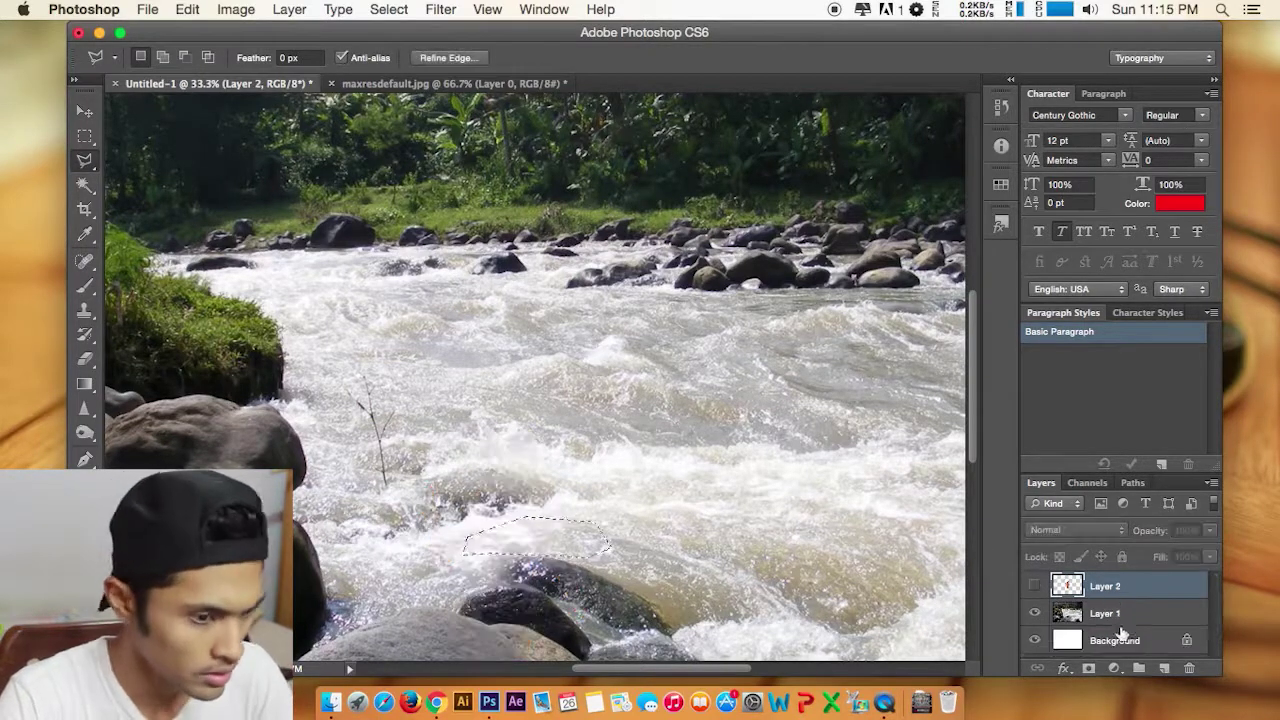
pyautogui.click(1120, 621)
pyautogui.press('super+c')
pyautogui.press('super+v')
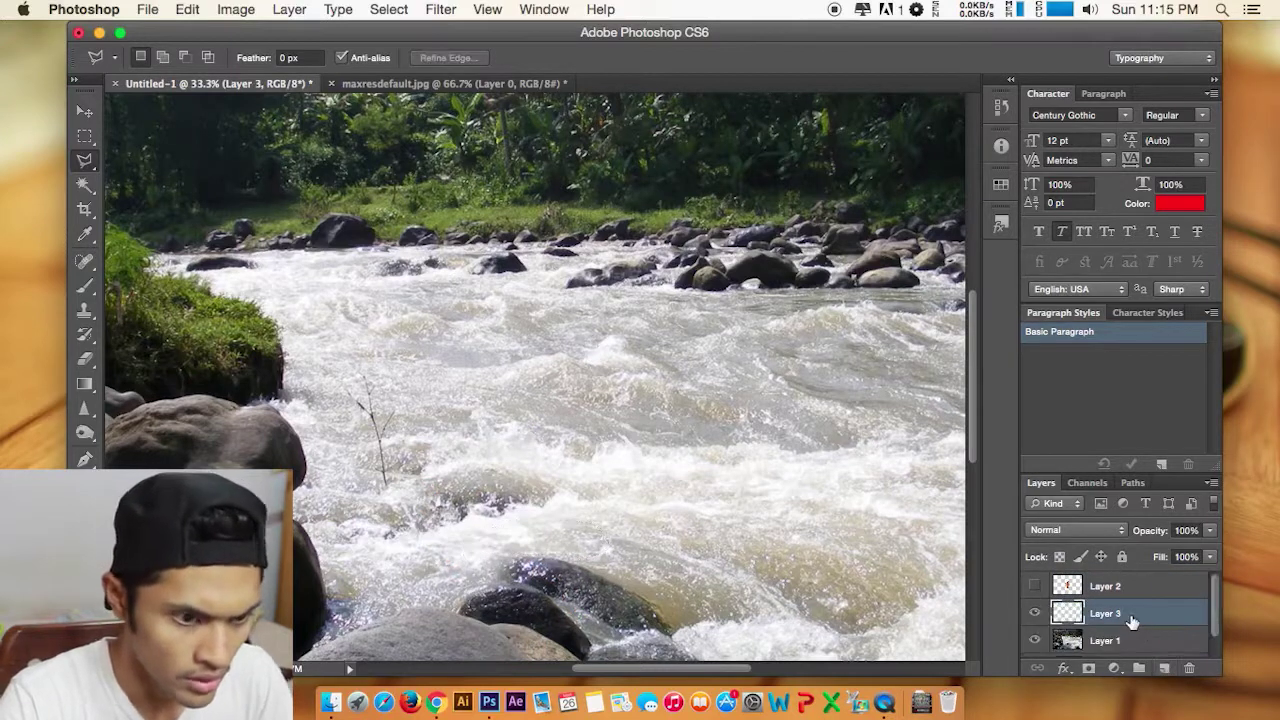
pyautogui.click(1036, 613)
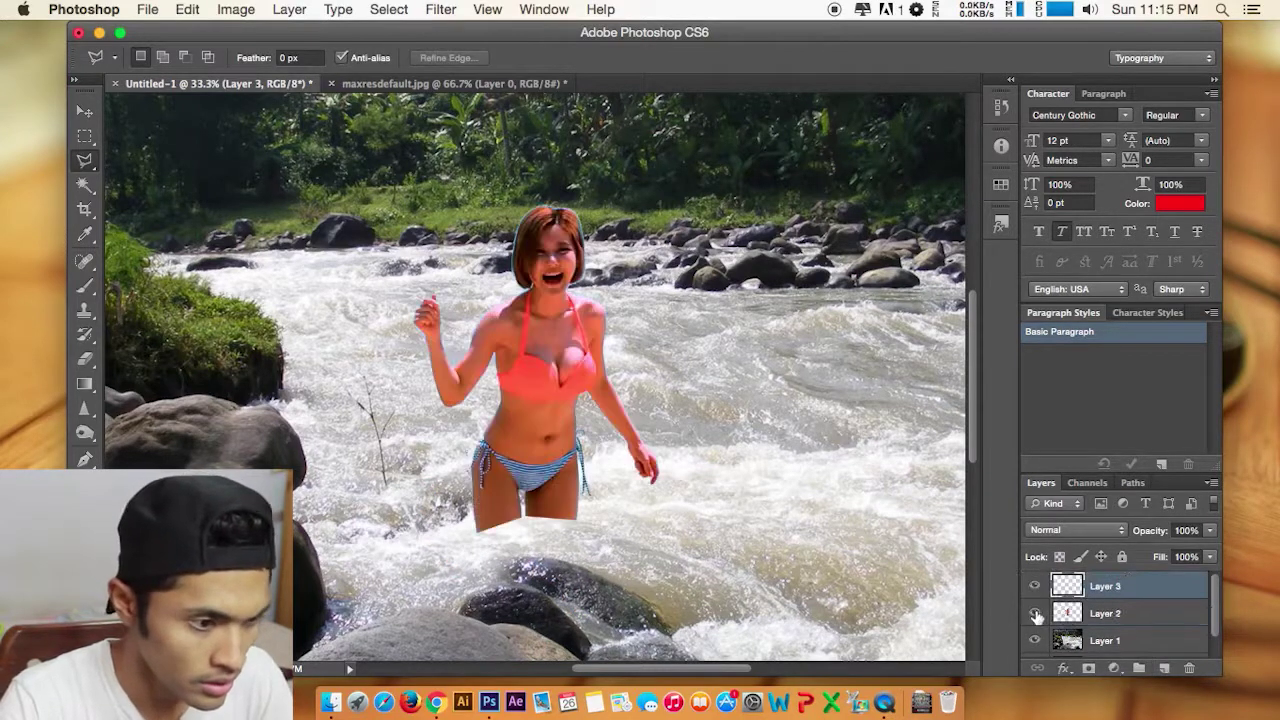
# Soften the water patch's upper edge over the woman's legs with a soft 80 px Eraser
pyautogui.press('e')
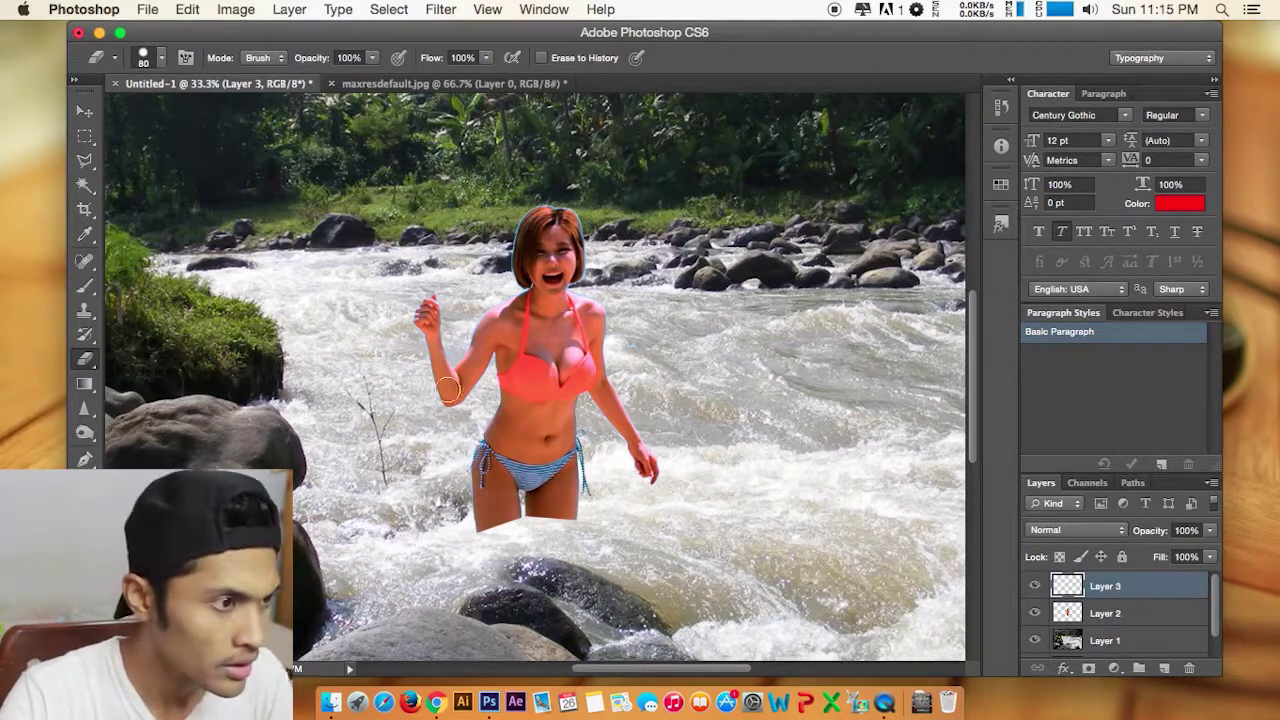
pyautogui.click(161, 57)
pyautogui.click(105, 202)
pyautogui.click(532, 500)
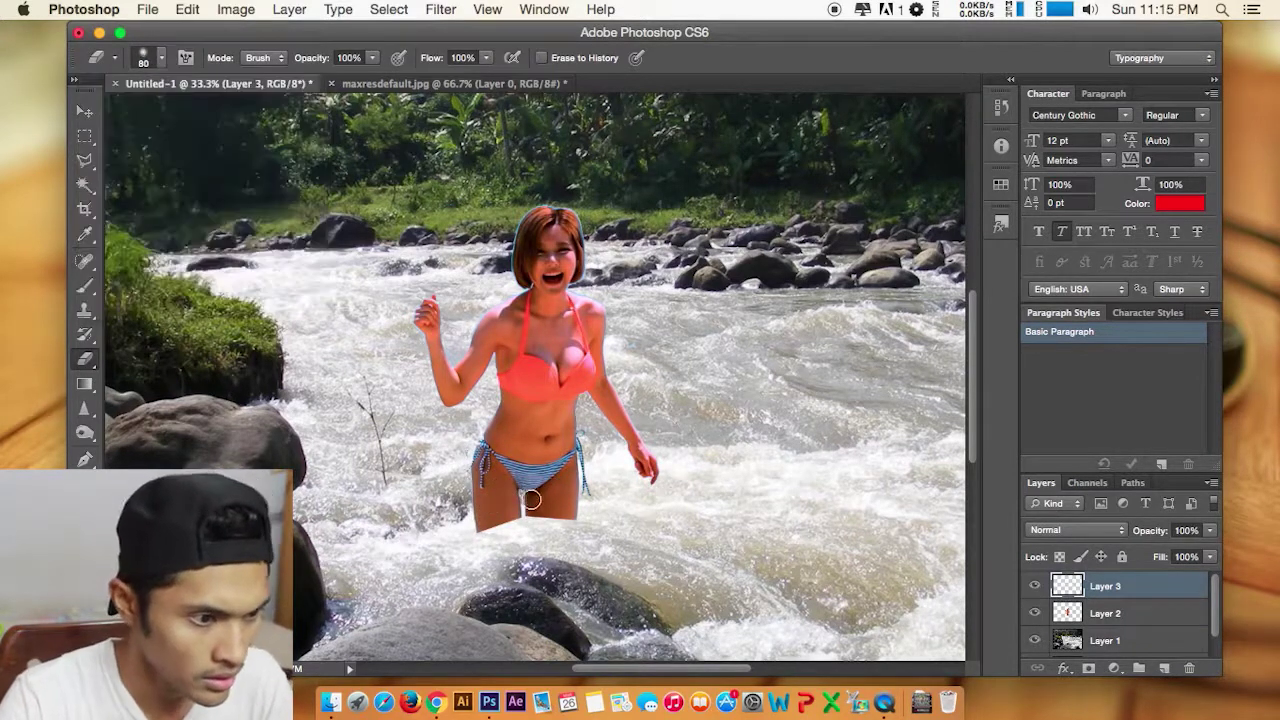
pyautogui.click(491, 513)
pyautogui.moveTo(532, 507)
pyautogui.mouseDown()
pyautogui.moveTo(585, 509)
pyautogui.moveTo(555, 510)
pyautogui.mouseUp()
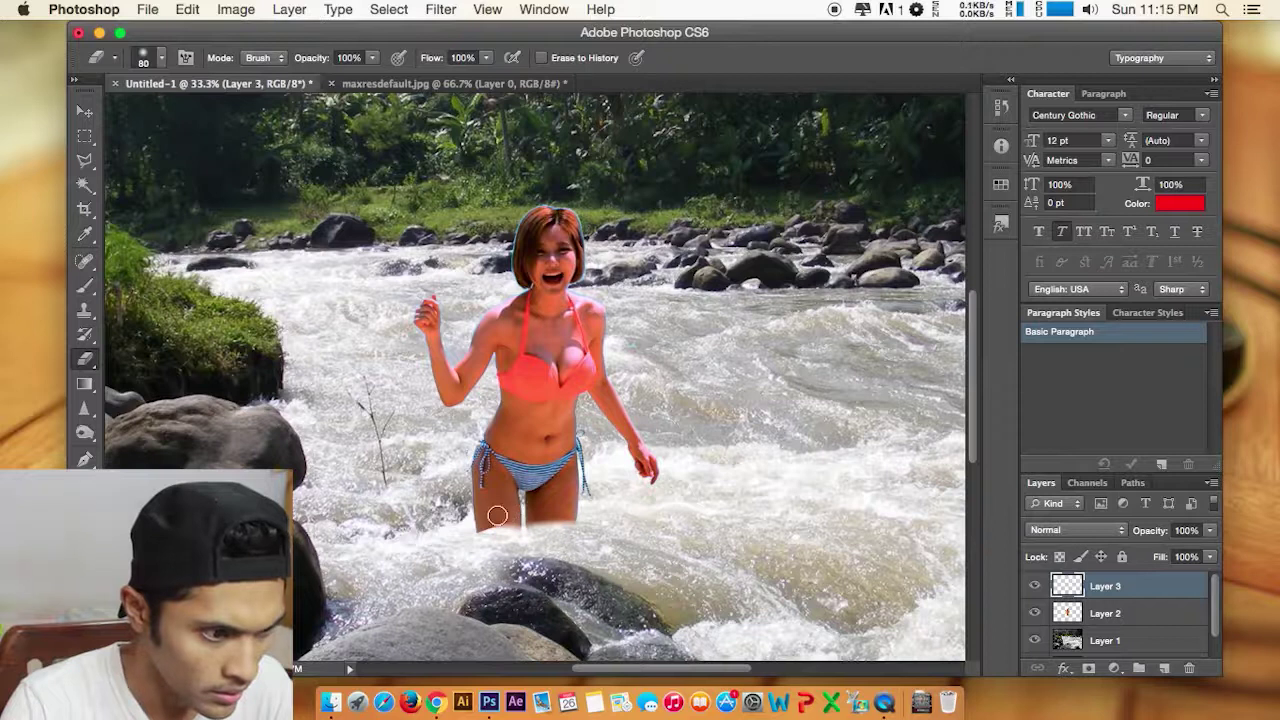
pyautogui.moveTo(498, 516)
pyautogui.mouseDown()
pyautogui.moveTo(478, 520)
pyautogui.moveTo(515, 512)
pyautogui.moveTo(502, 518)
pyautogui.mouseUp()
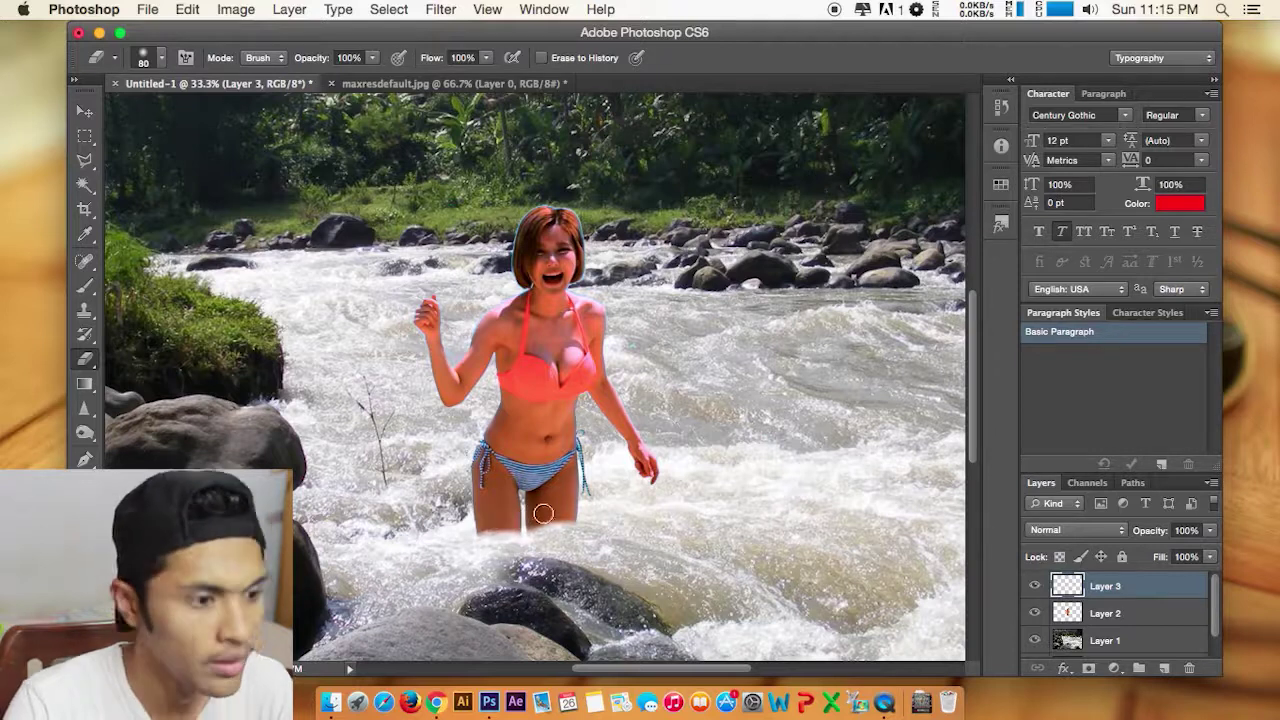
pyautogui.doubleClick(1133, 614)
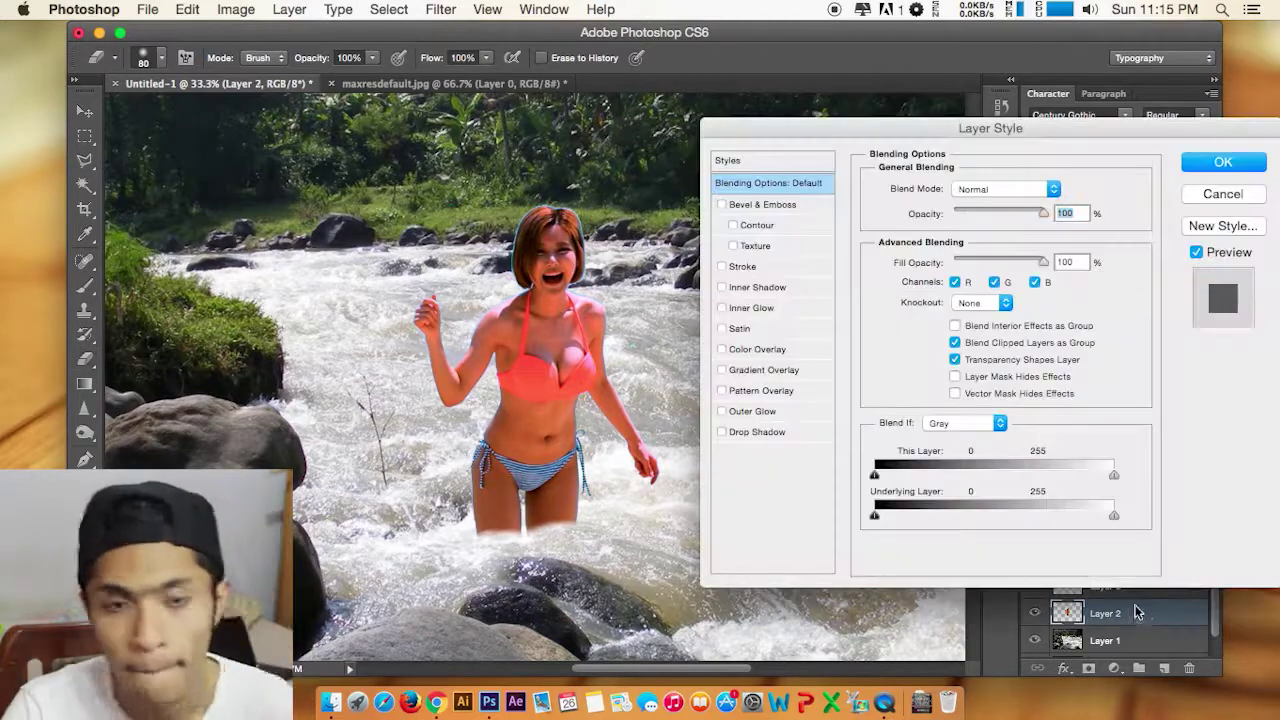
pyautogui.click(722, 309)
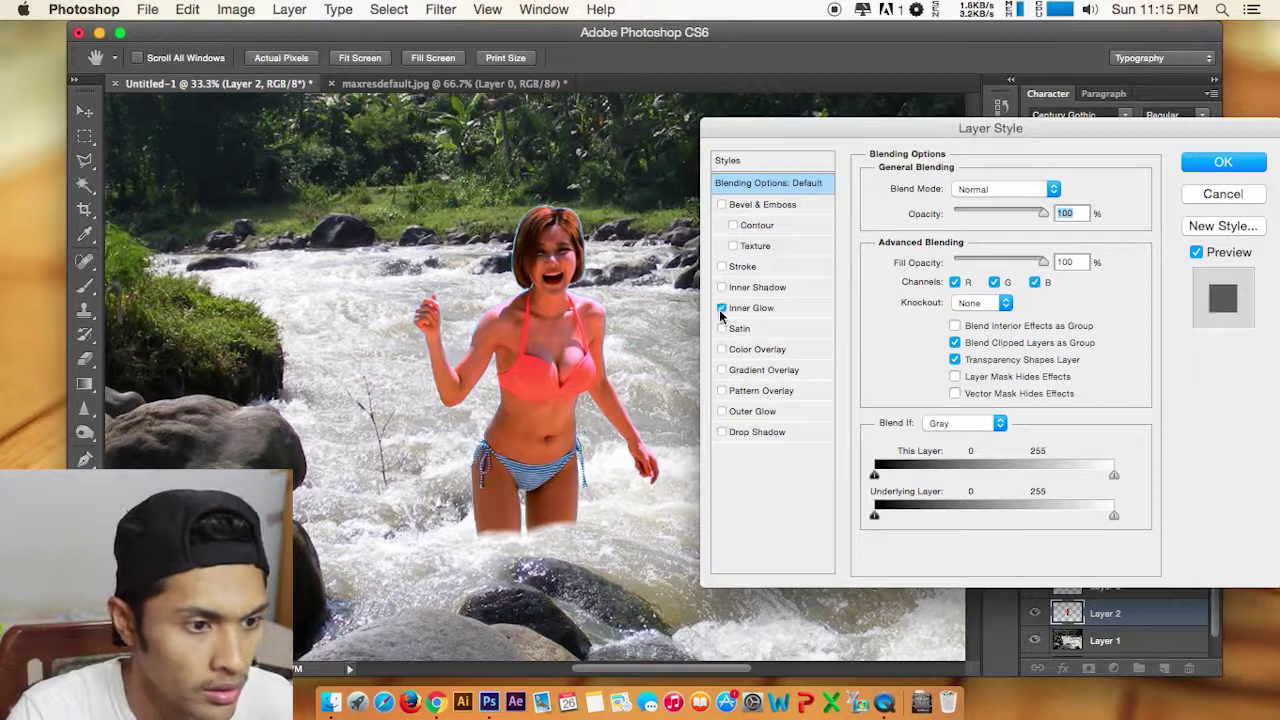
pyautogui.click(758, 308)
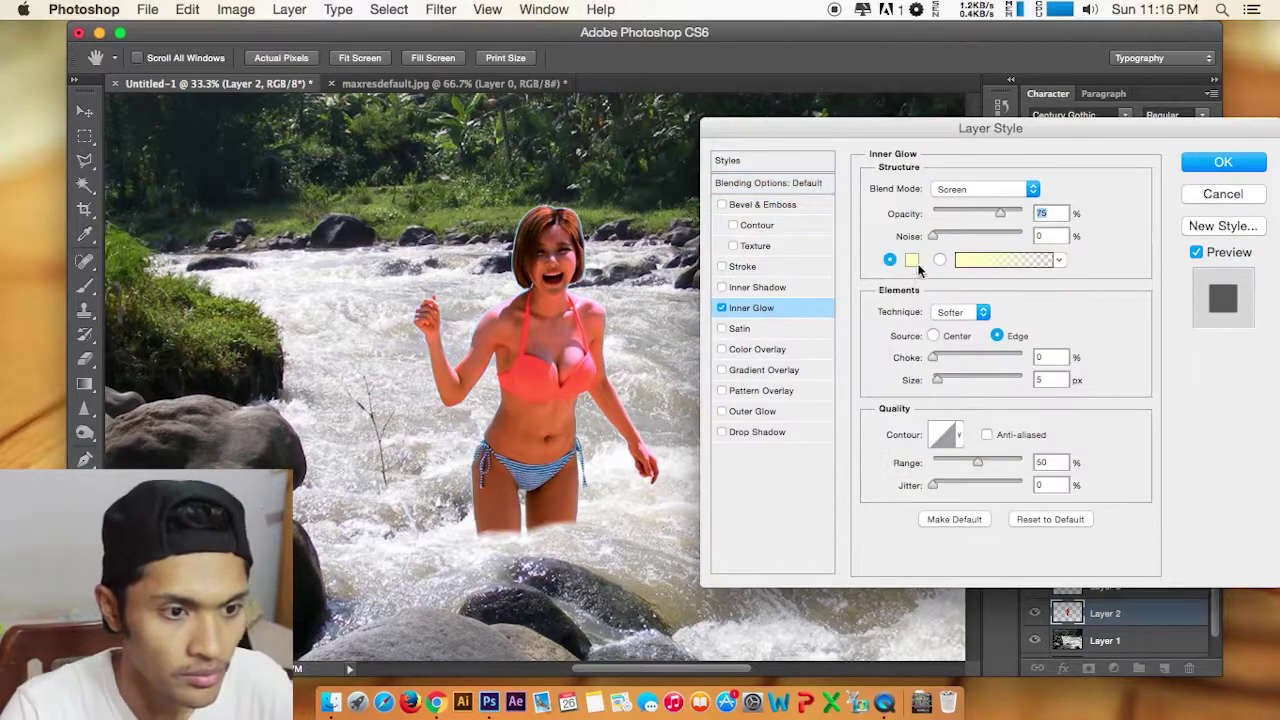
pyautogui.click(1027, 190)
pyautogui.click(968, 63)
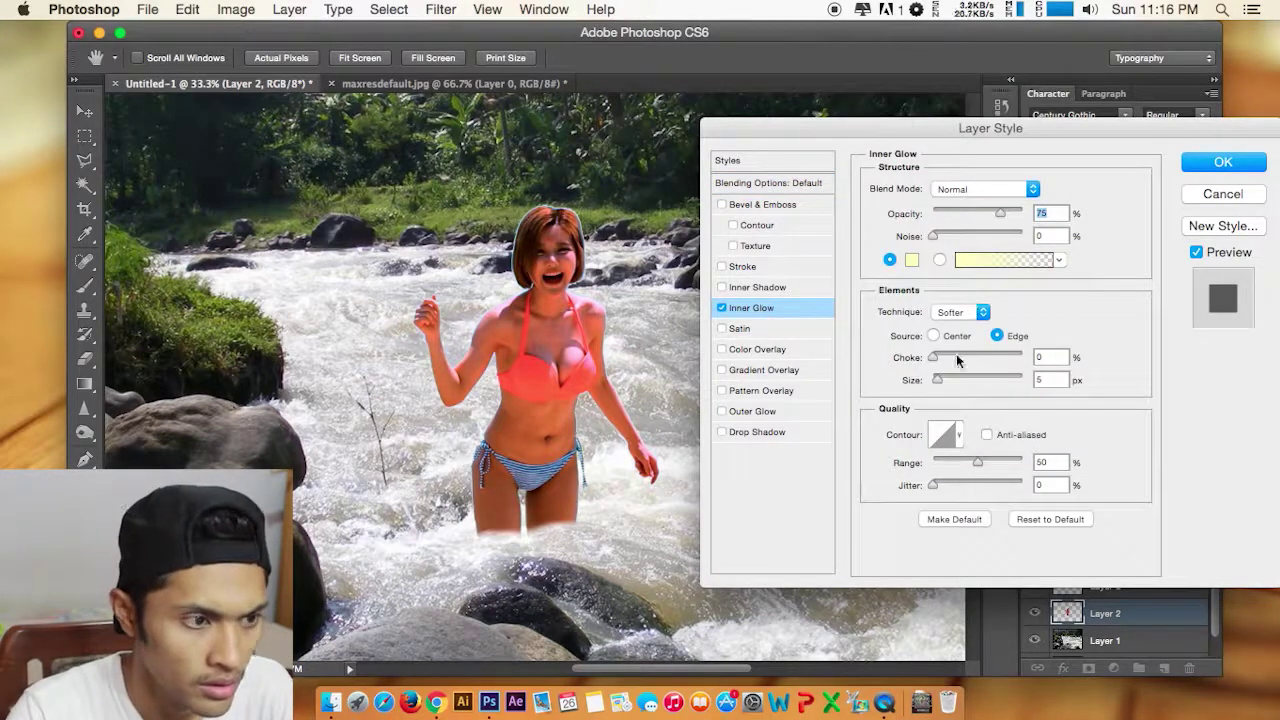
pyautogui.moveTo(955, 381); pyautogui.dragTo(935, 384)
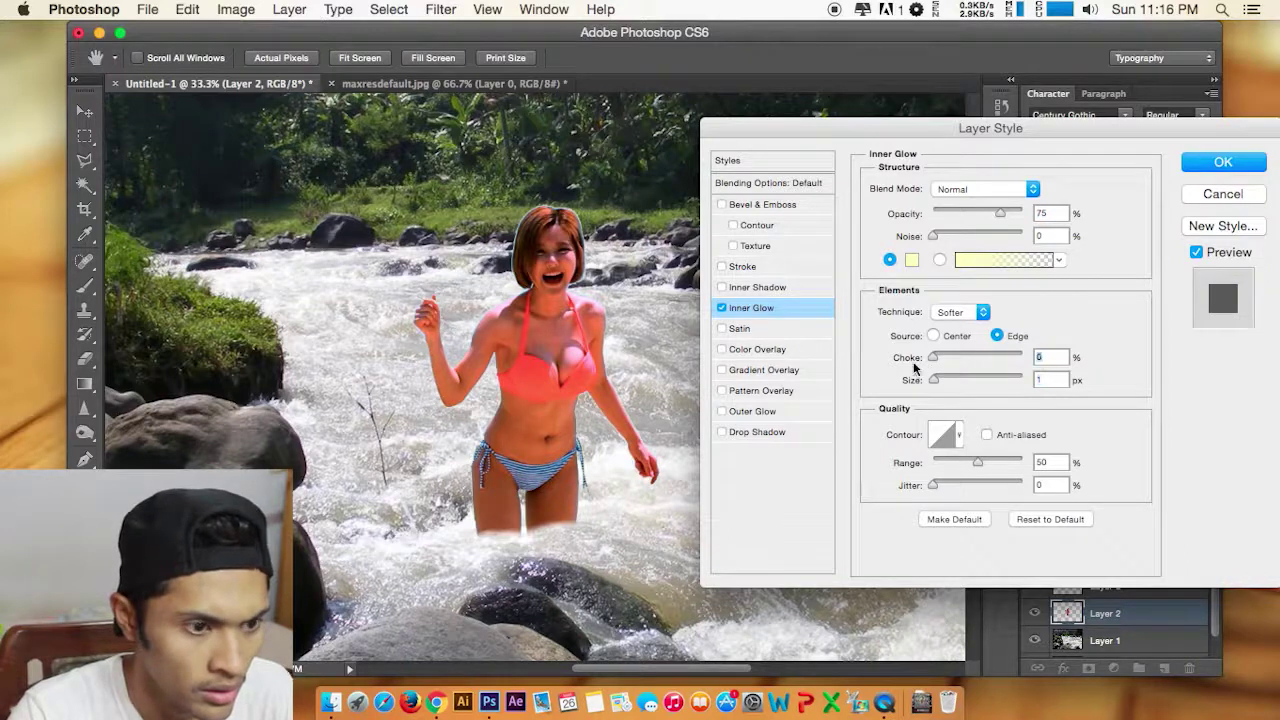
pyautogui.click(1208, 199)
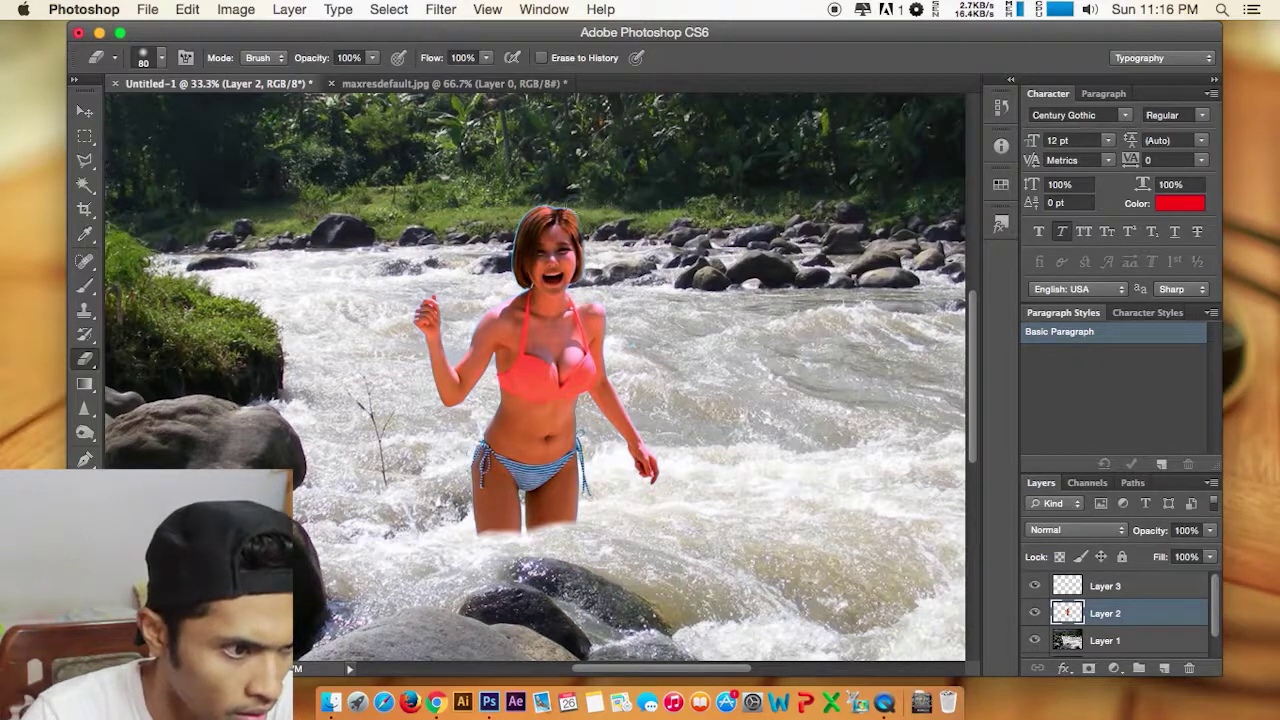
# Step through the recent History states and return to the second-to-last Eraser state
pyautogui.click(1000, 106)
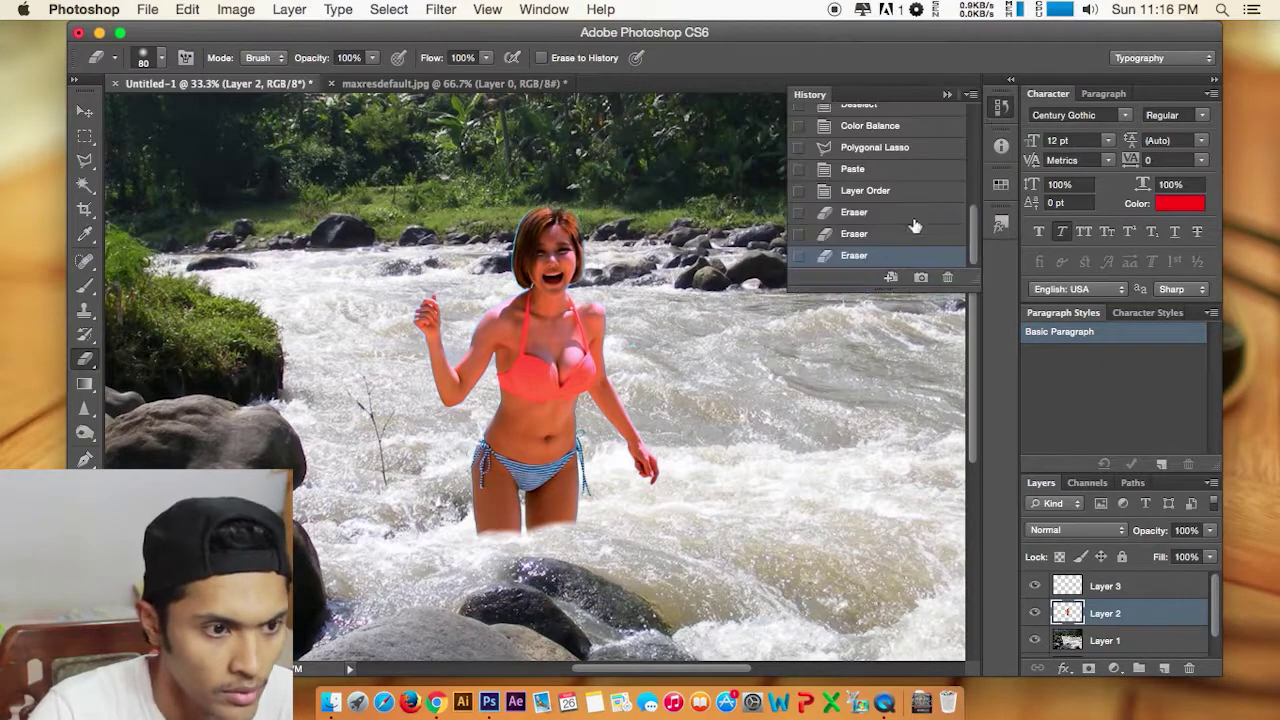
pyautogui.click(888, 191)
pyautogui.click(903, 214)
pyautogui.click(905, 235)
pyautogui.click(905, 254)
pyautogui.click(904, 237)
# Enable the Inner Glow layer style on Layer 2, briefly trying Inner Shadow and switching it off again
pyautogui.doubleClick(1155, 609)
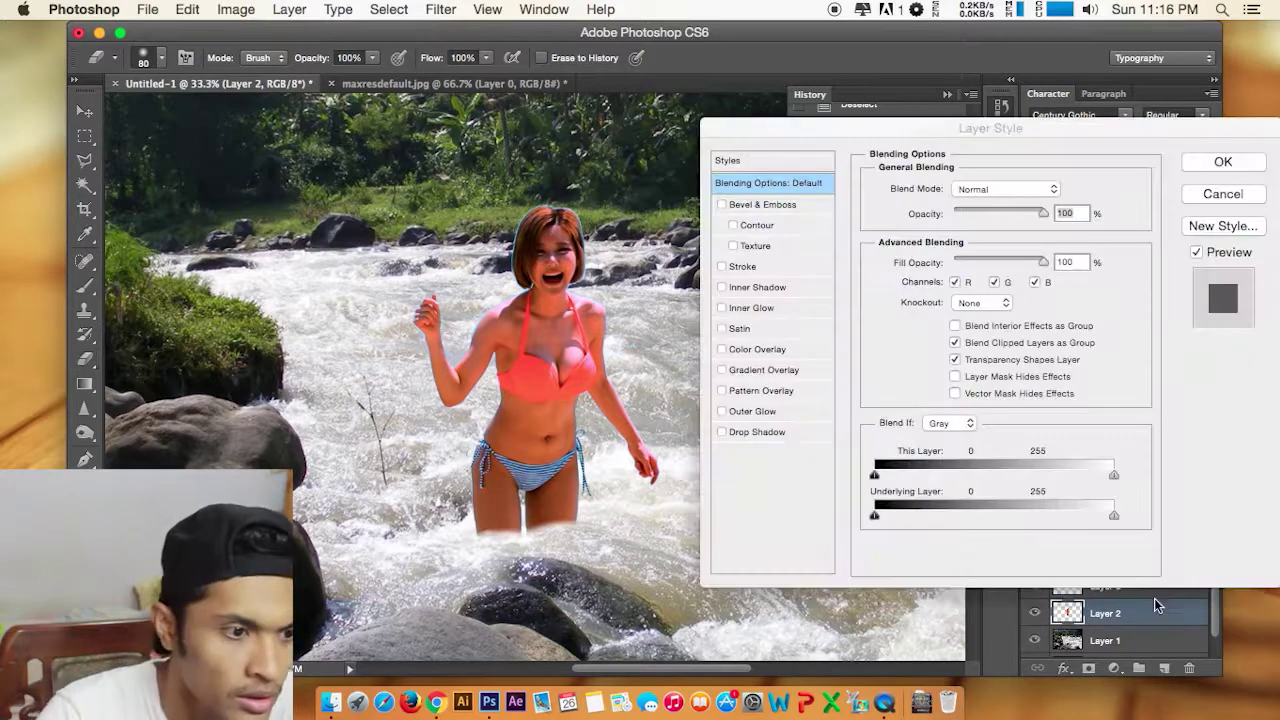
pyautogui.click(721, 308)
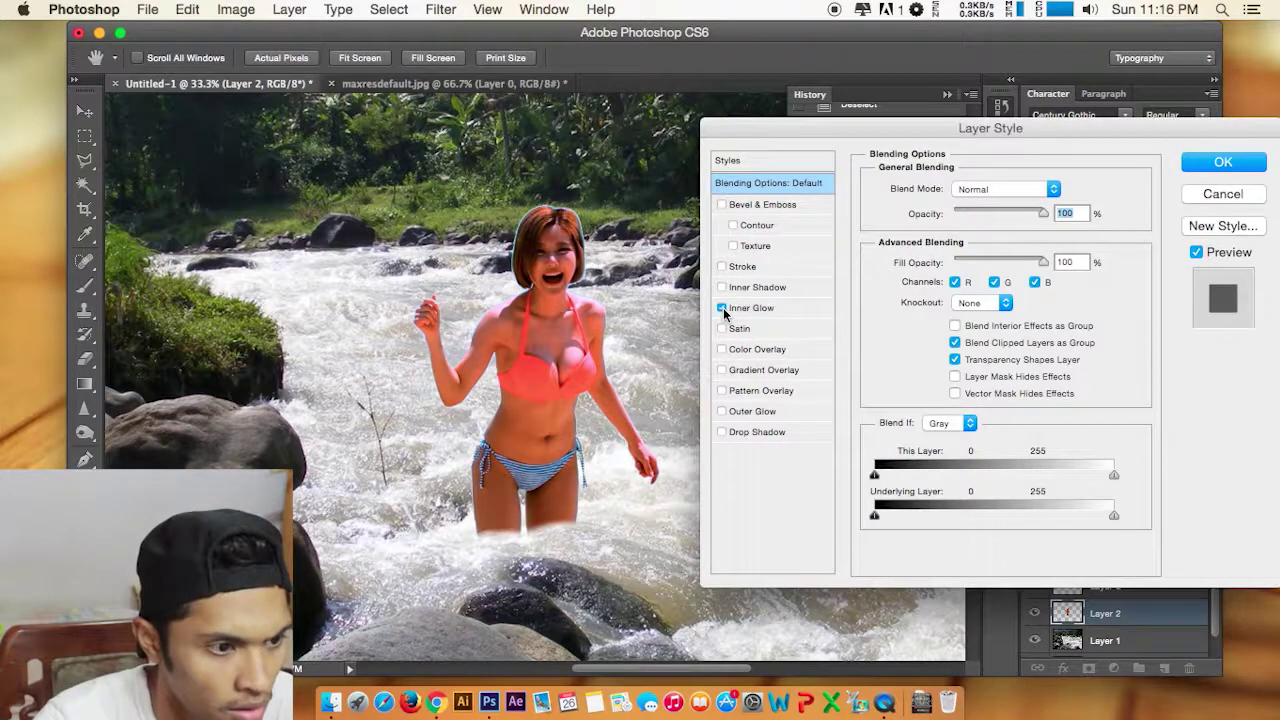
pyautogui.click(758, 311)
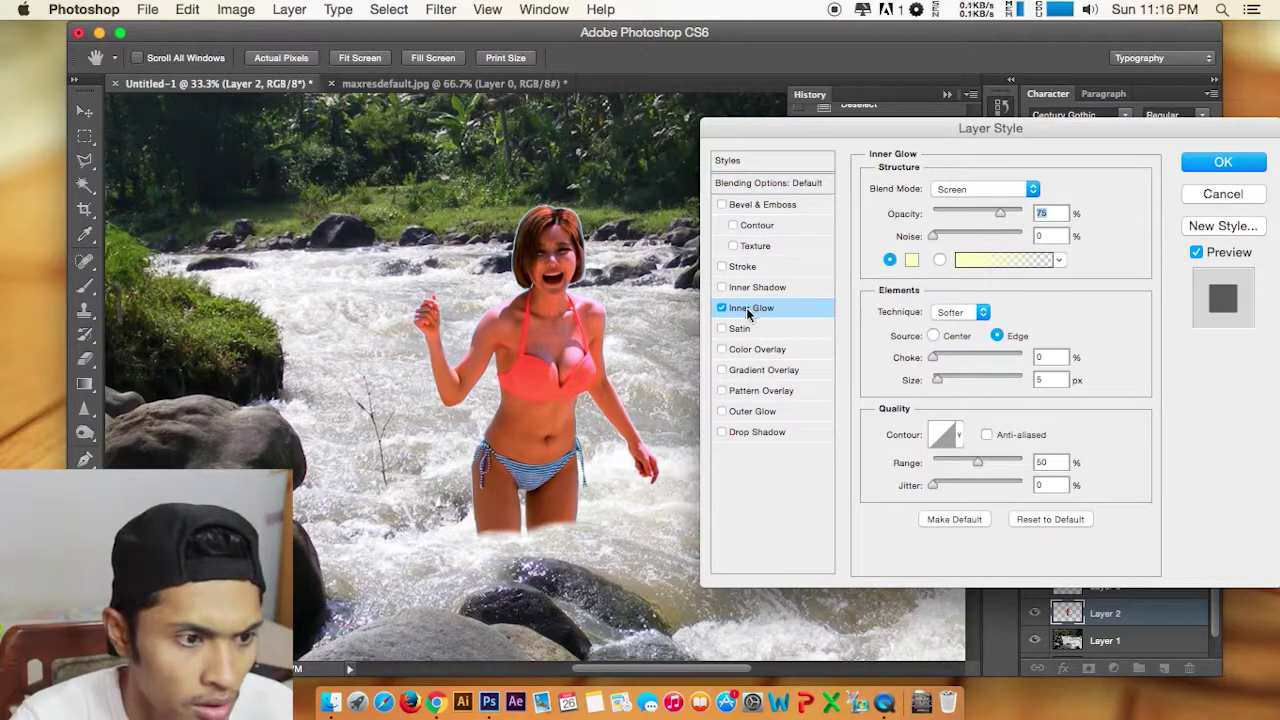
pyautogui.click(753, 291)
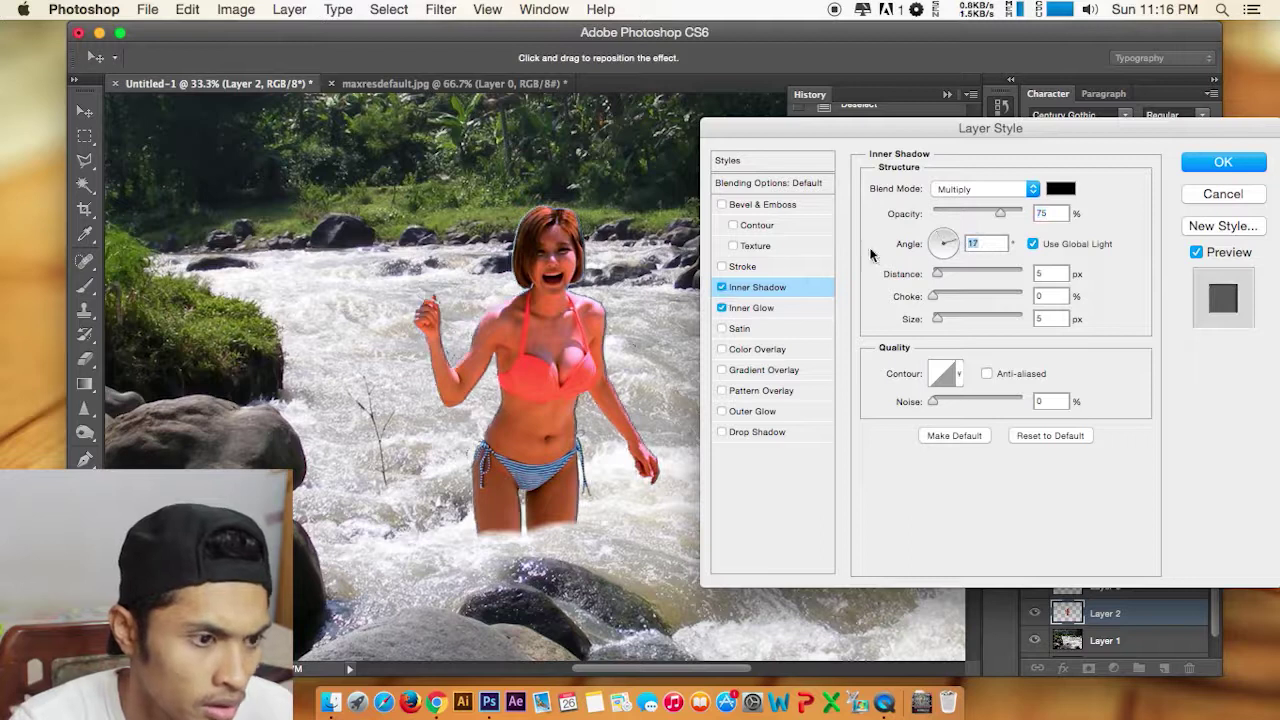
pyautogui.click(721, 287)
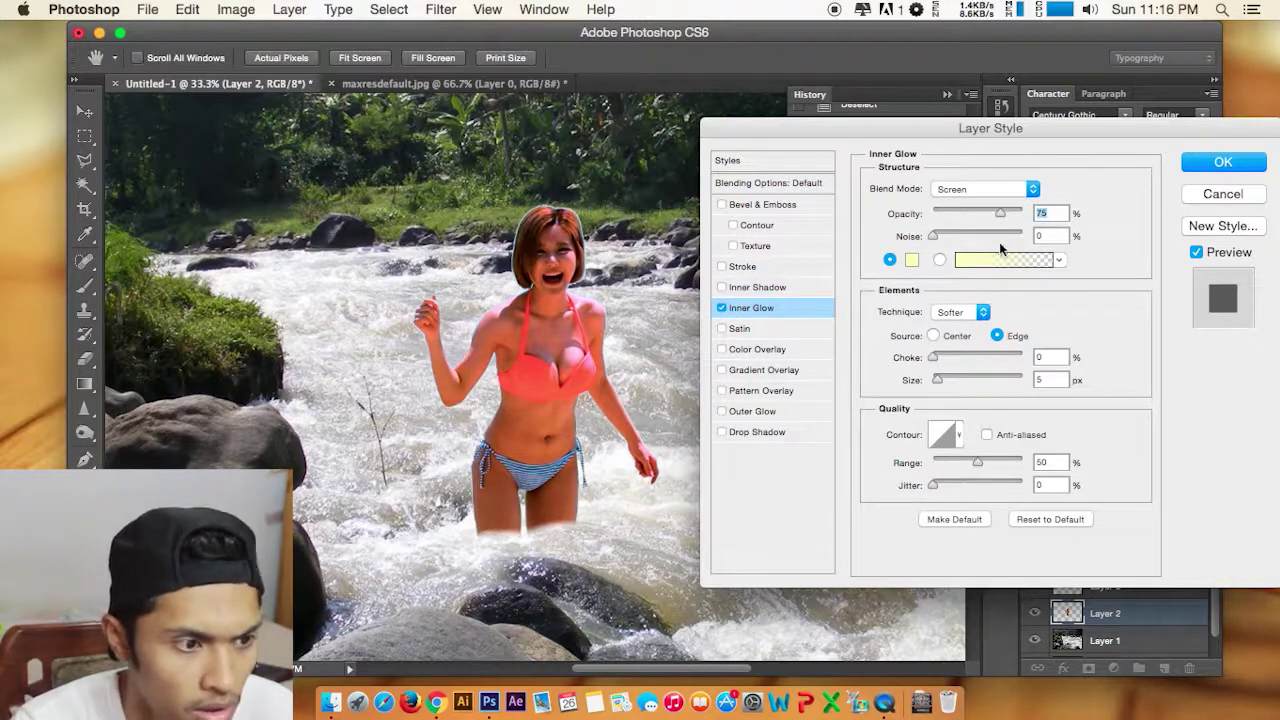
# Set the Inner Glow colour to a reddish brown sampled from the edge of the woman's hair
pyautogui.click(911, 260)
pyautogui.moveTo(940, 540); pyautogui.dragTo(806, 551)
pyautogui.click(582, 210)
pyautogui.click(580, 211)
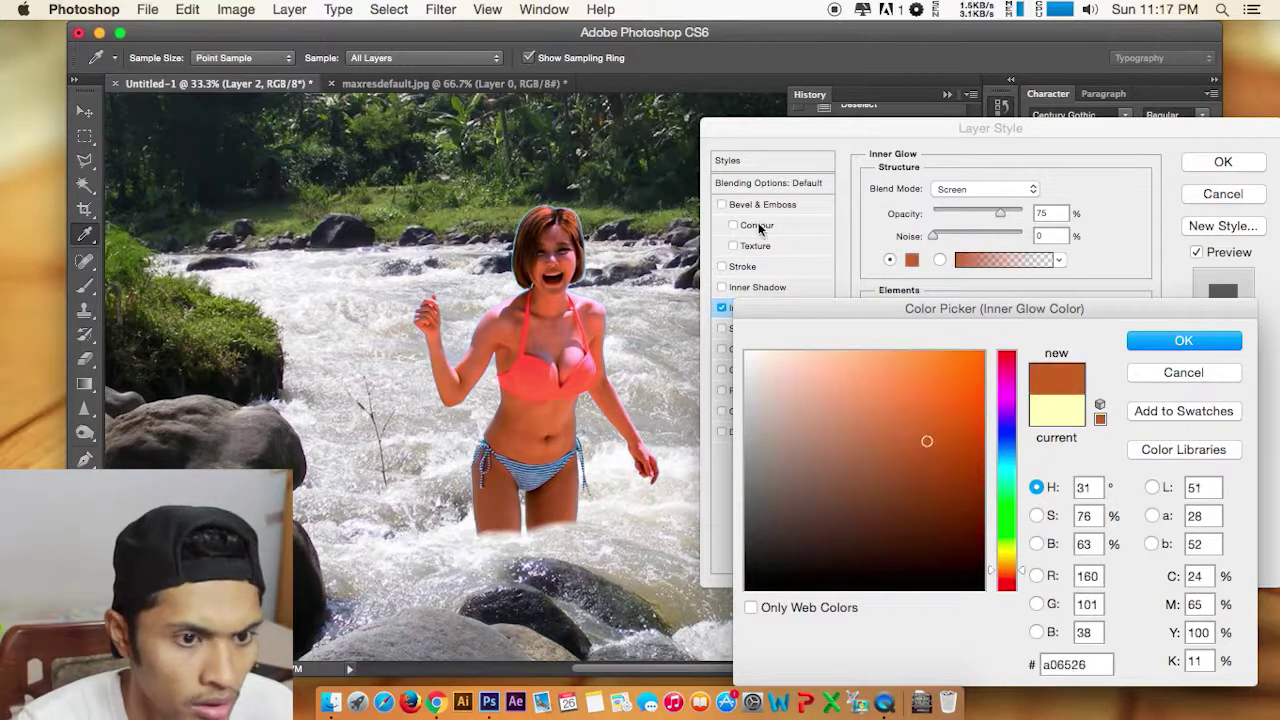
pyautogui.click(1196, 345)
# Set the Inner Glow blend mode to Normal and its size to 27 px, and apply the style to Layer 2
pyautogui.click(985, 188)
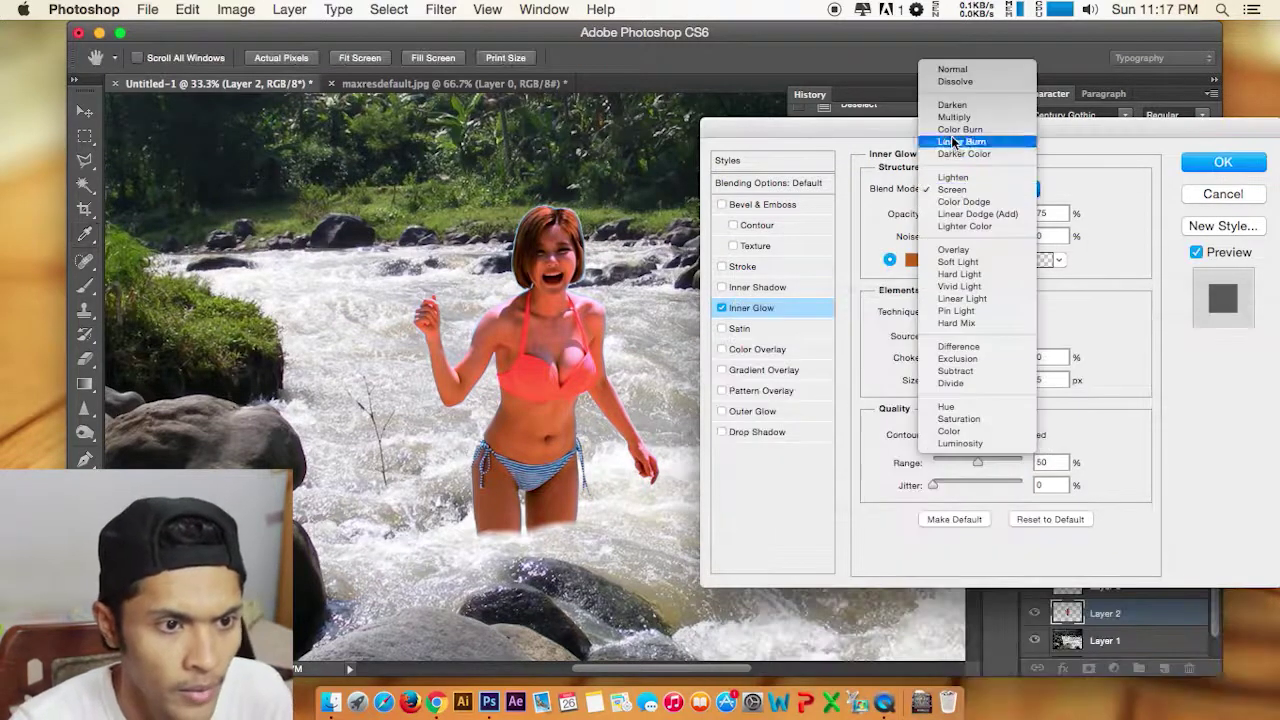
pyautogui.click(955, 68)
pyautogui.moveTo(936, 378); pyautogui.dragTo(951, 382)
pyautogui.click(1223, 161)
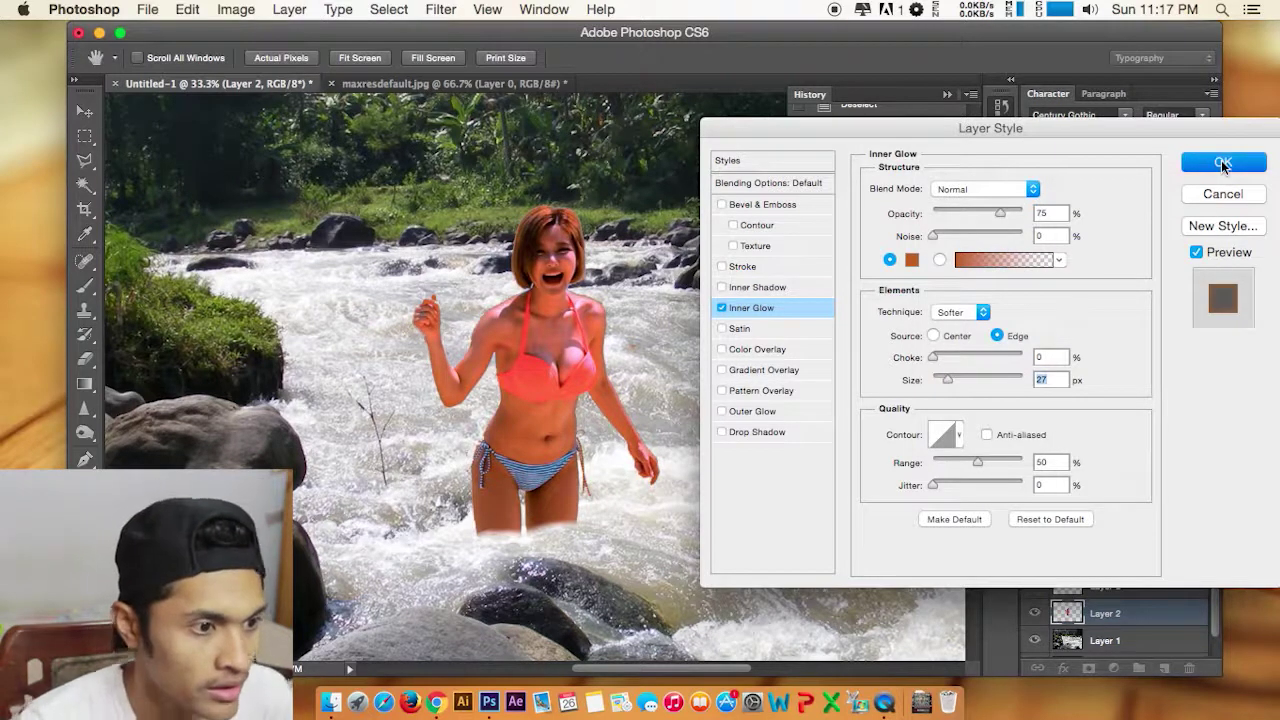
pyautogui.press('super+minus')
pyautogui.press('super+minus')
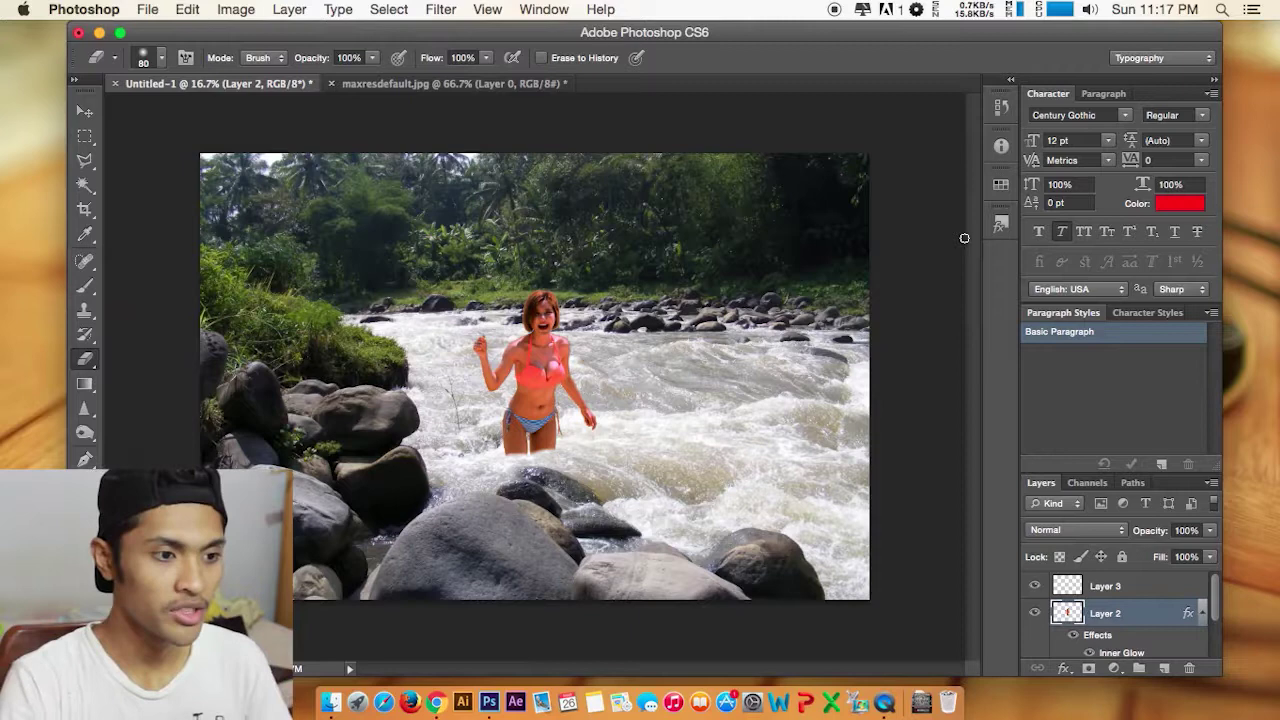
pyautogui.hotkey('ctrl', 'Left')
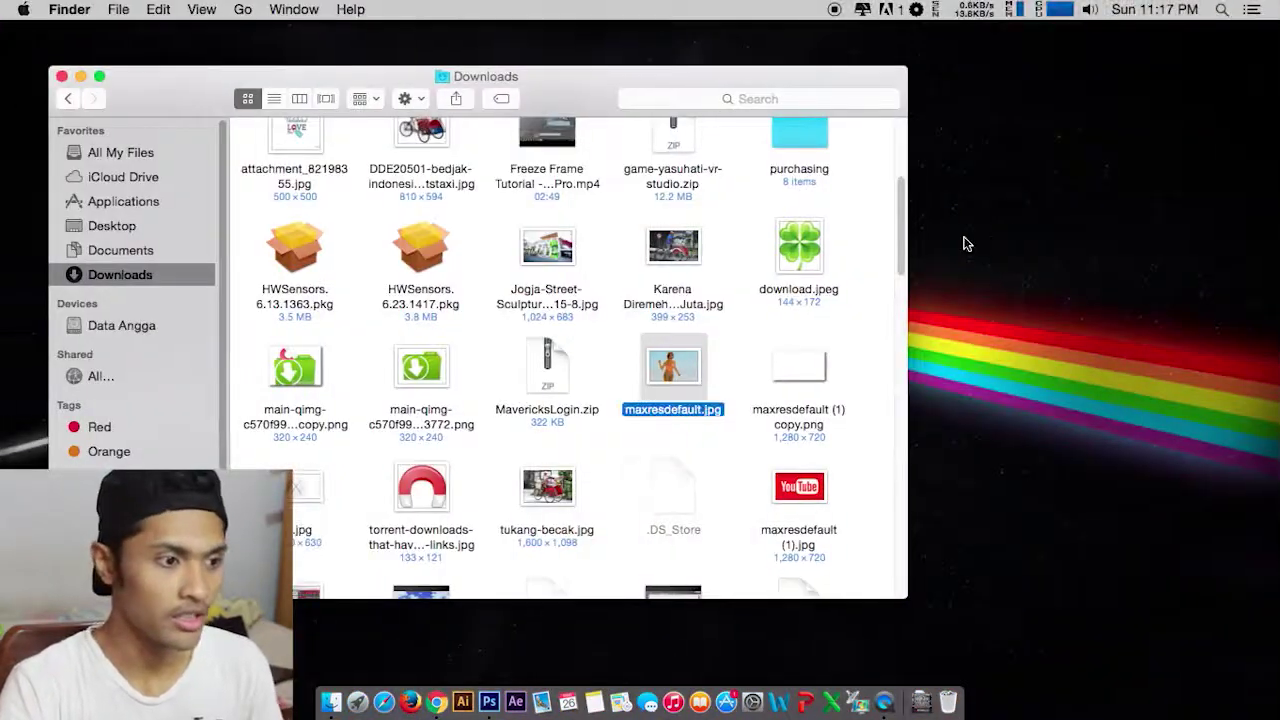
pyautogui.hotkey('ctrl', 'Right')
pyautogui.hotkey('ctrl', 'Left')
pyautogui.hotkey('ctrl', 'Right')
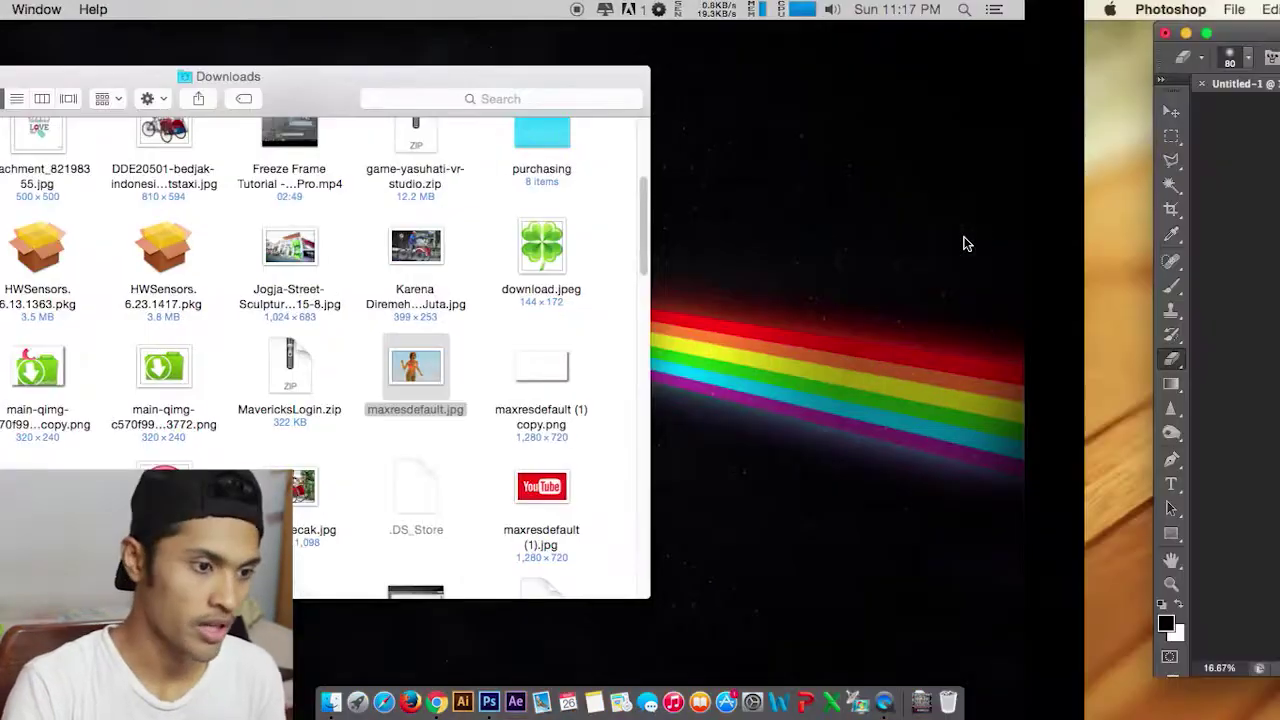
pyautogui.hotkey('ctrl', 'Right')
pyautogui.hotkey('ctrl', 'Left')
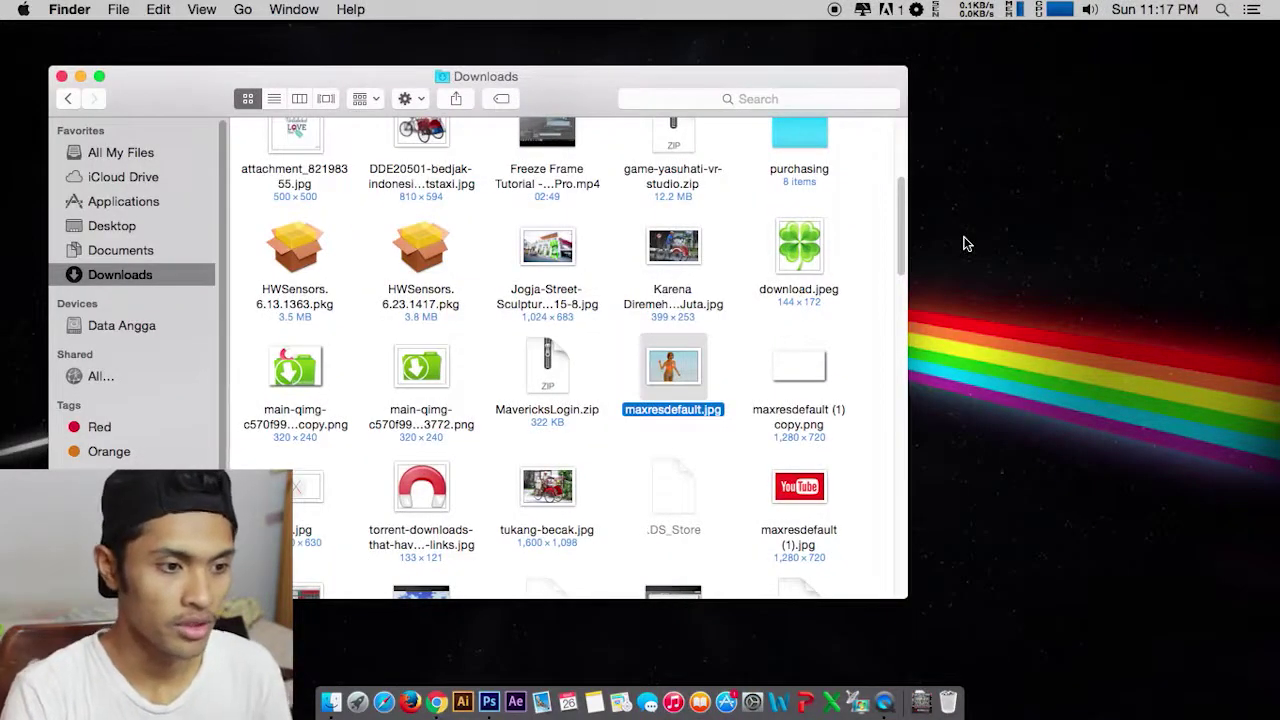
pyautogui.hotkey('ctrl', 'Left')
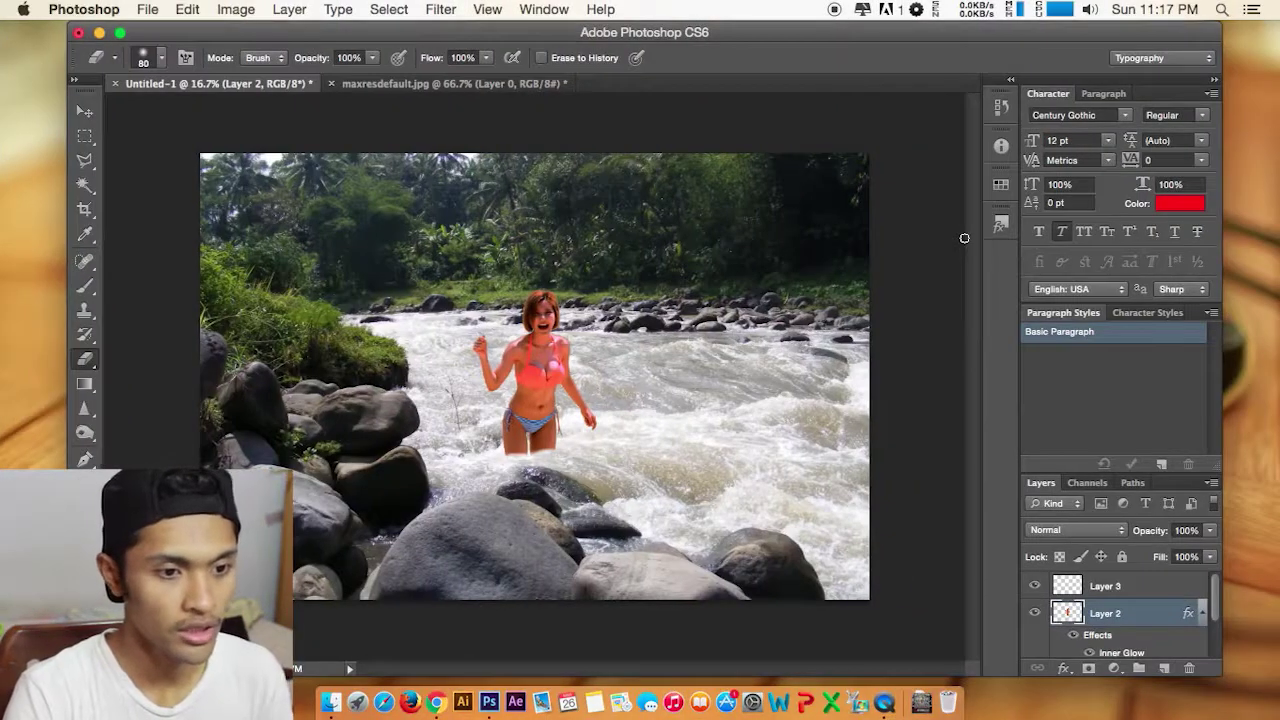
pyautogui.hotkey('ctrl', 'Right')
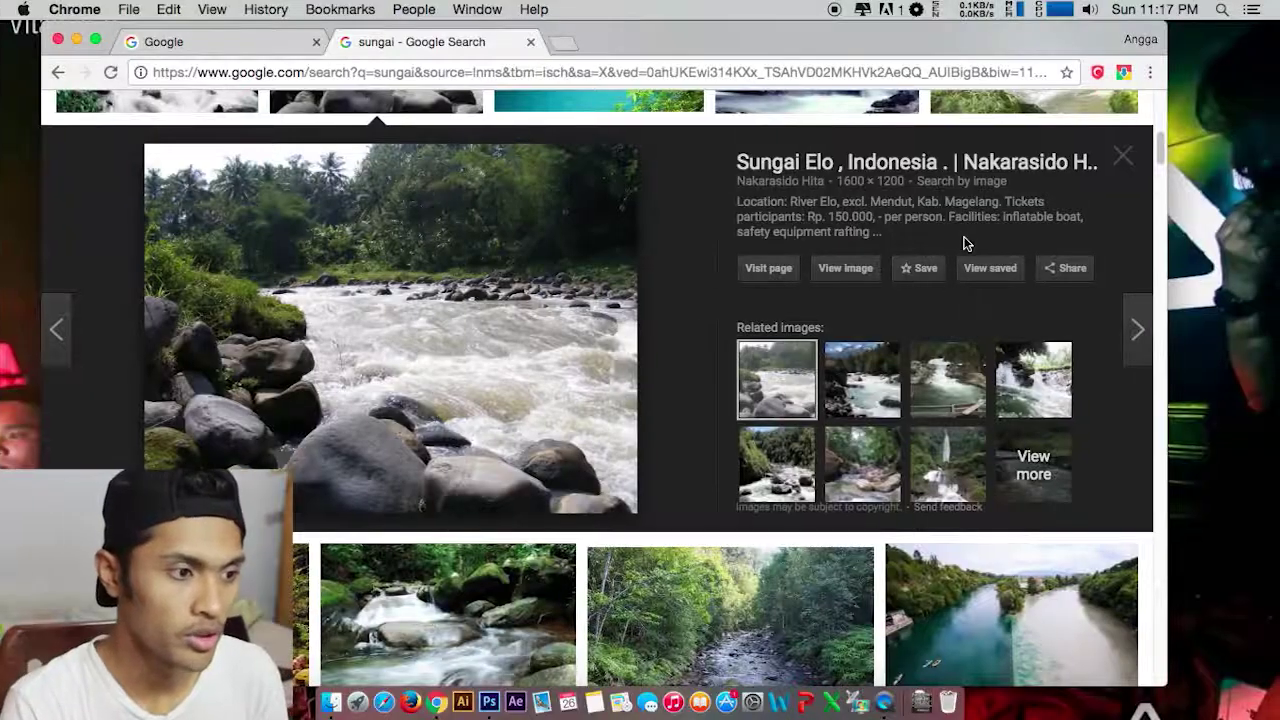
pyautogui.hotkey('ctrl', 'Left')
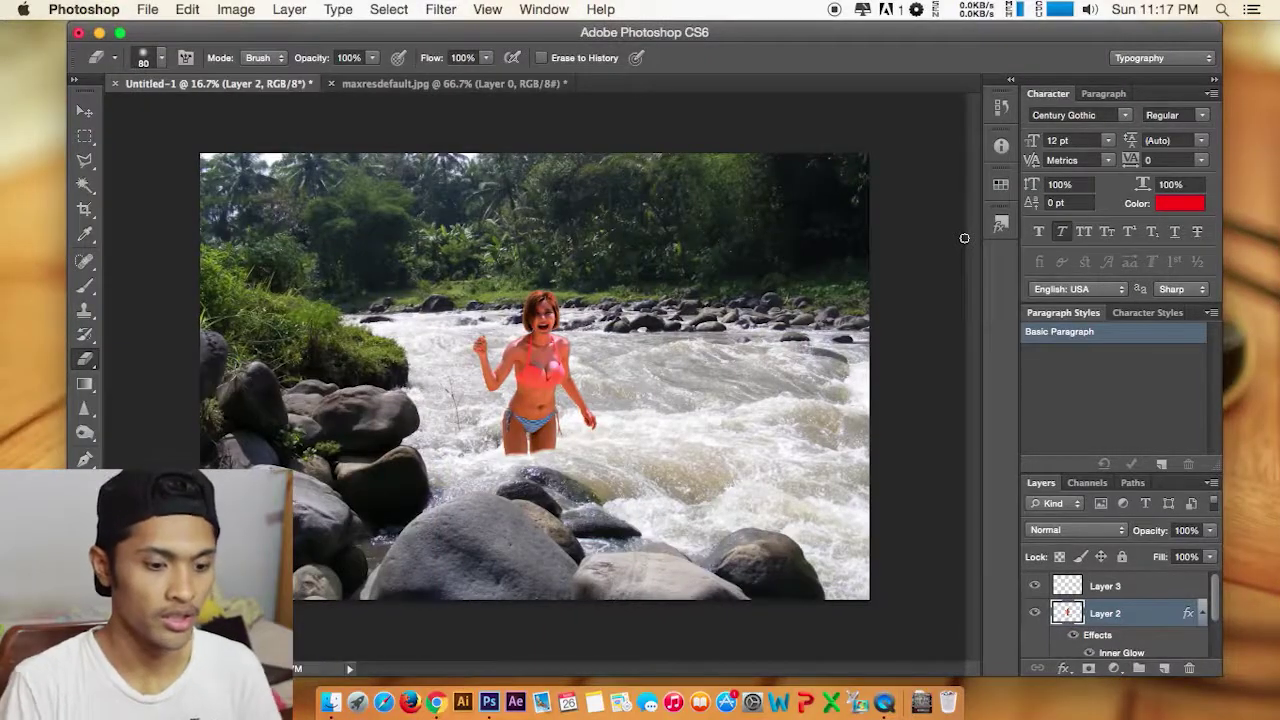
pyautogui.hotkey('ctrl', 'Up')
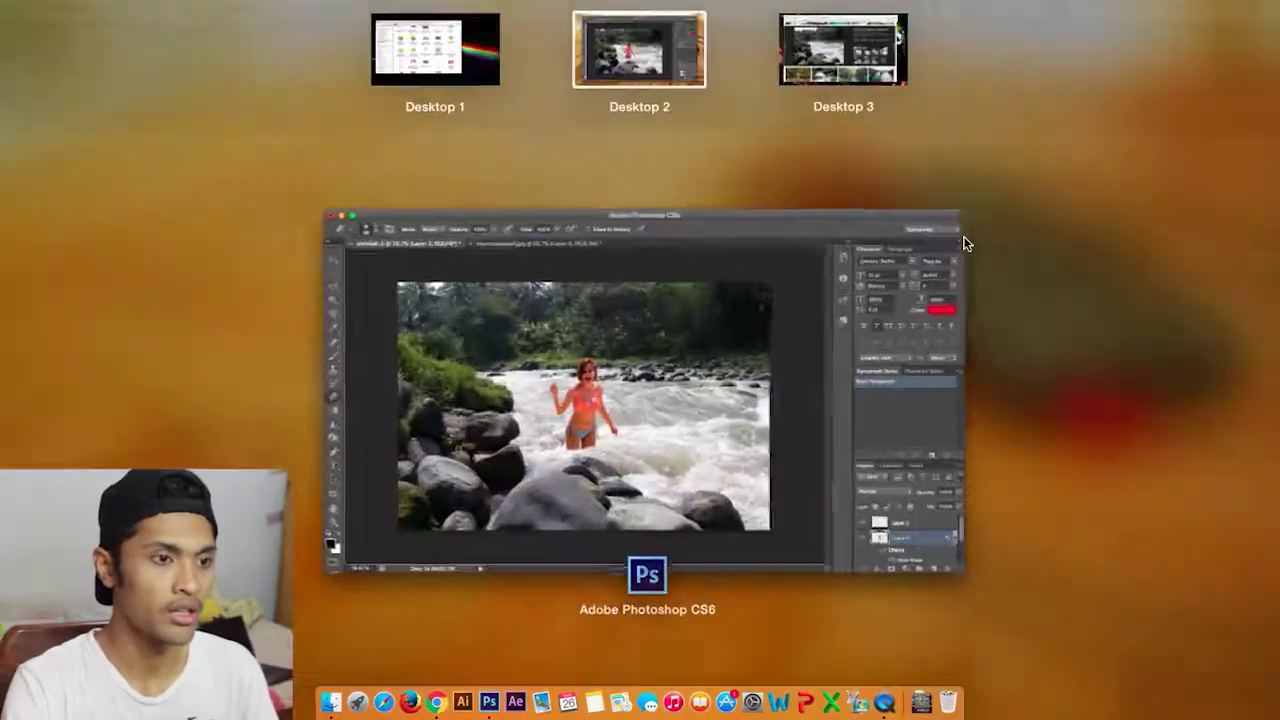
pyautogui.hotkey('ctrl', 'Up')
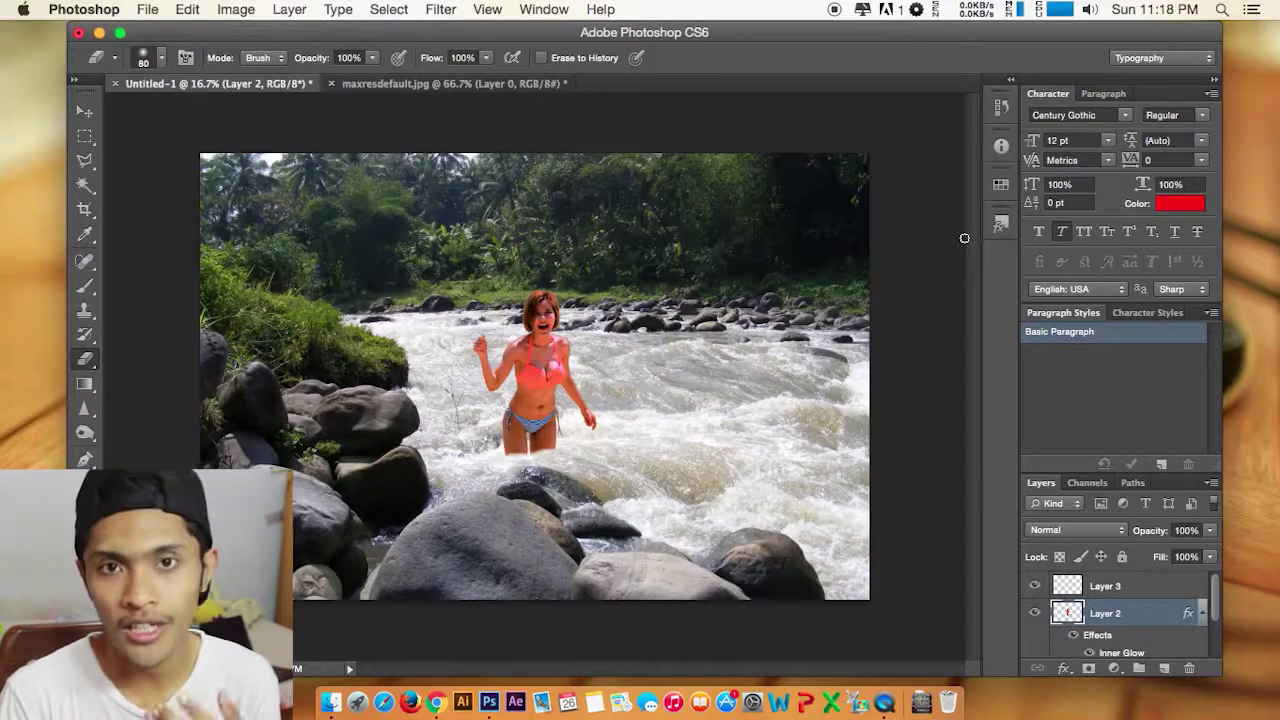